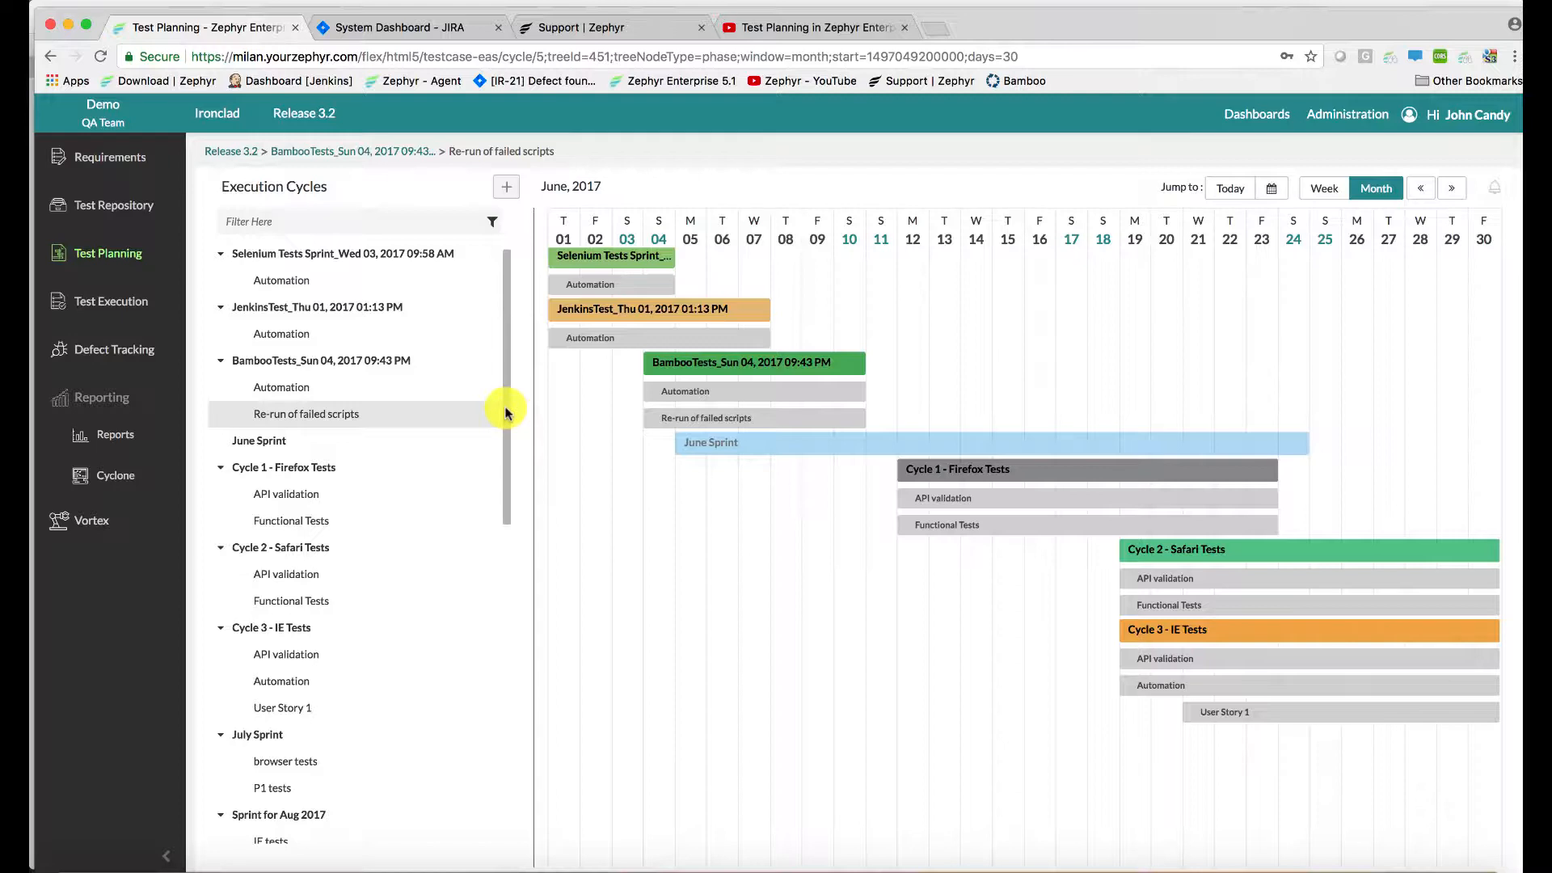
{"action": "left_click_drag", "start_coordinate": [502, 433], "coordinate": [502, 537]}
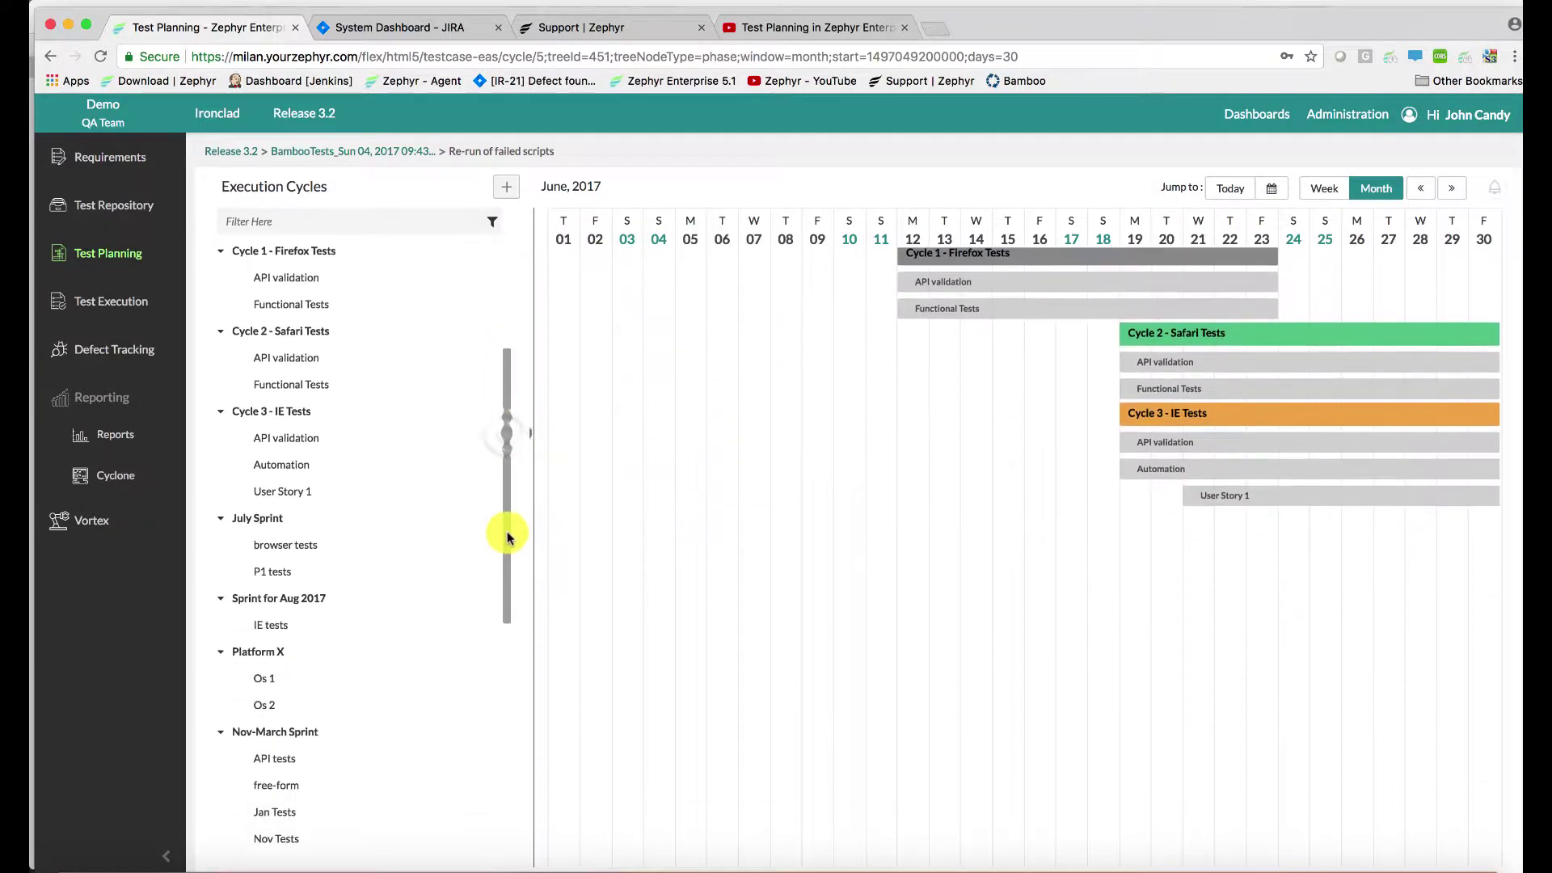
Review the Cycle 3 - IE Tests and API validation phase actions in the Execution Cycles tree.
{"action": "left_click", "coordinate": [488, 423]}
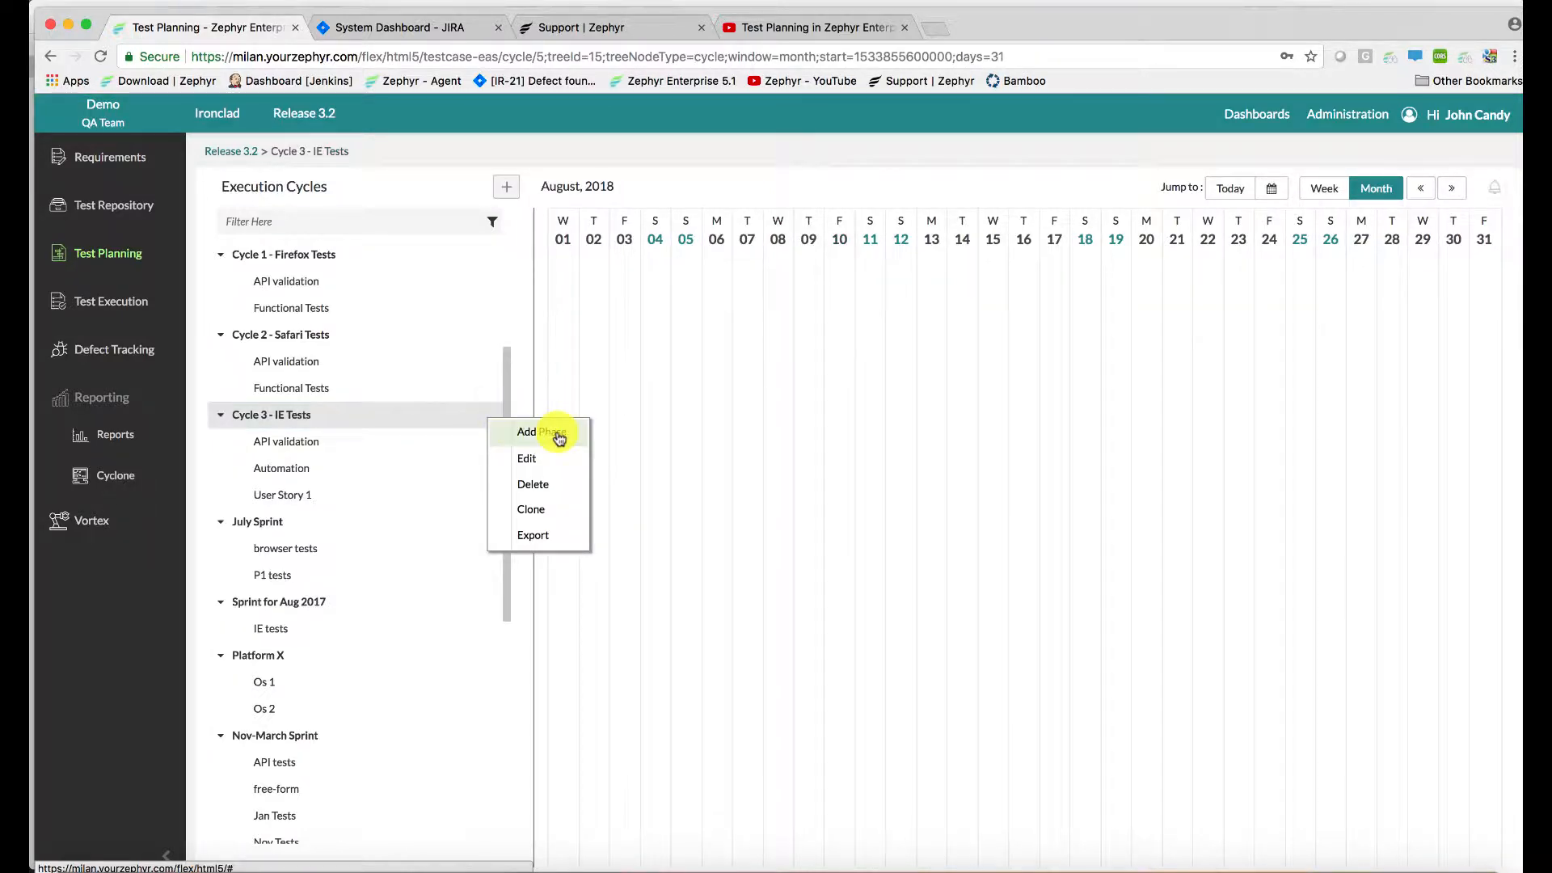
{"action": "left_click", "coordinate": [474, 448]}
{"action": "left_click", "coordinate": [489, 444]}
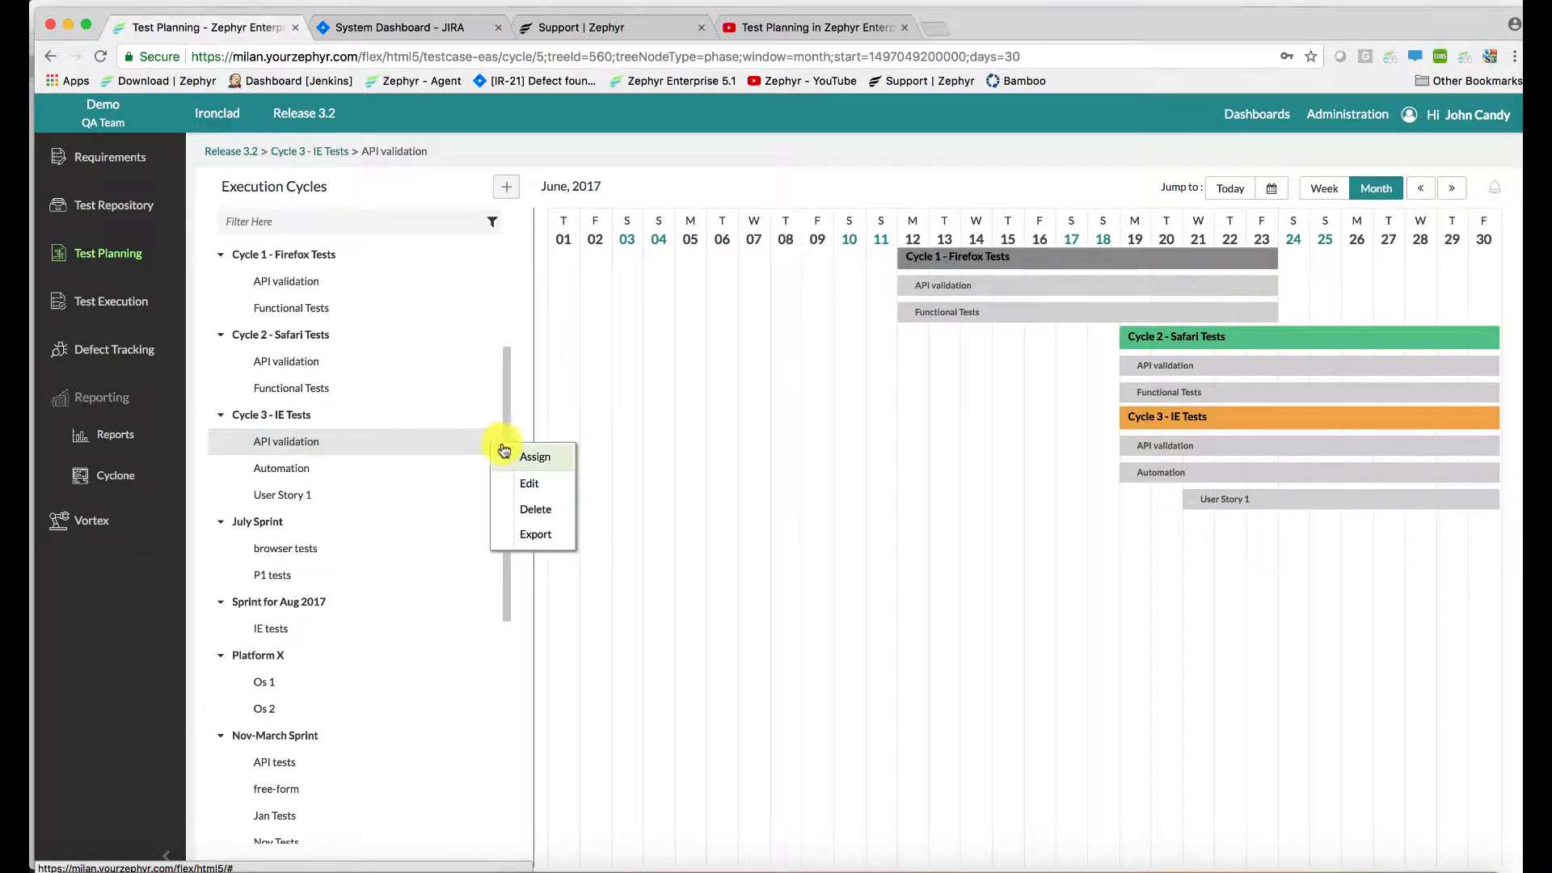
{"action": "left_click", "coordinate": [531, 463]}
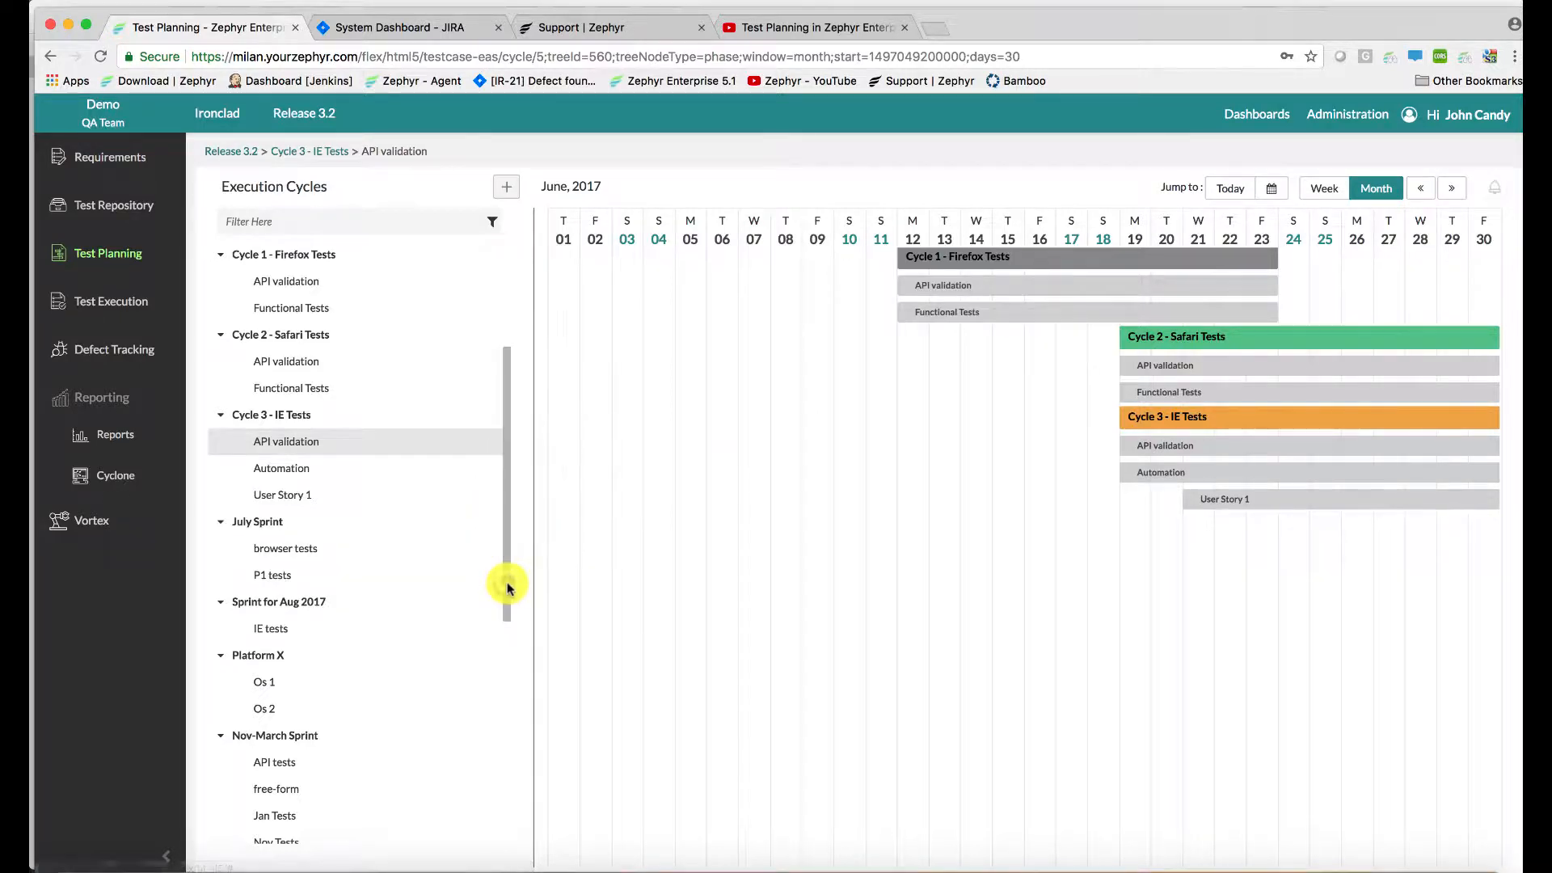
{"action": "left_click_drag", "start_coordinate": [506, 589], "coordinate": [506, 825]}
Locate P1 Tests run1 under Sprint for Aug 2018 and bring up its phase actions.
{"action": "left_click", "coordinate": [319, 703]}
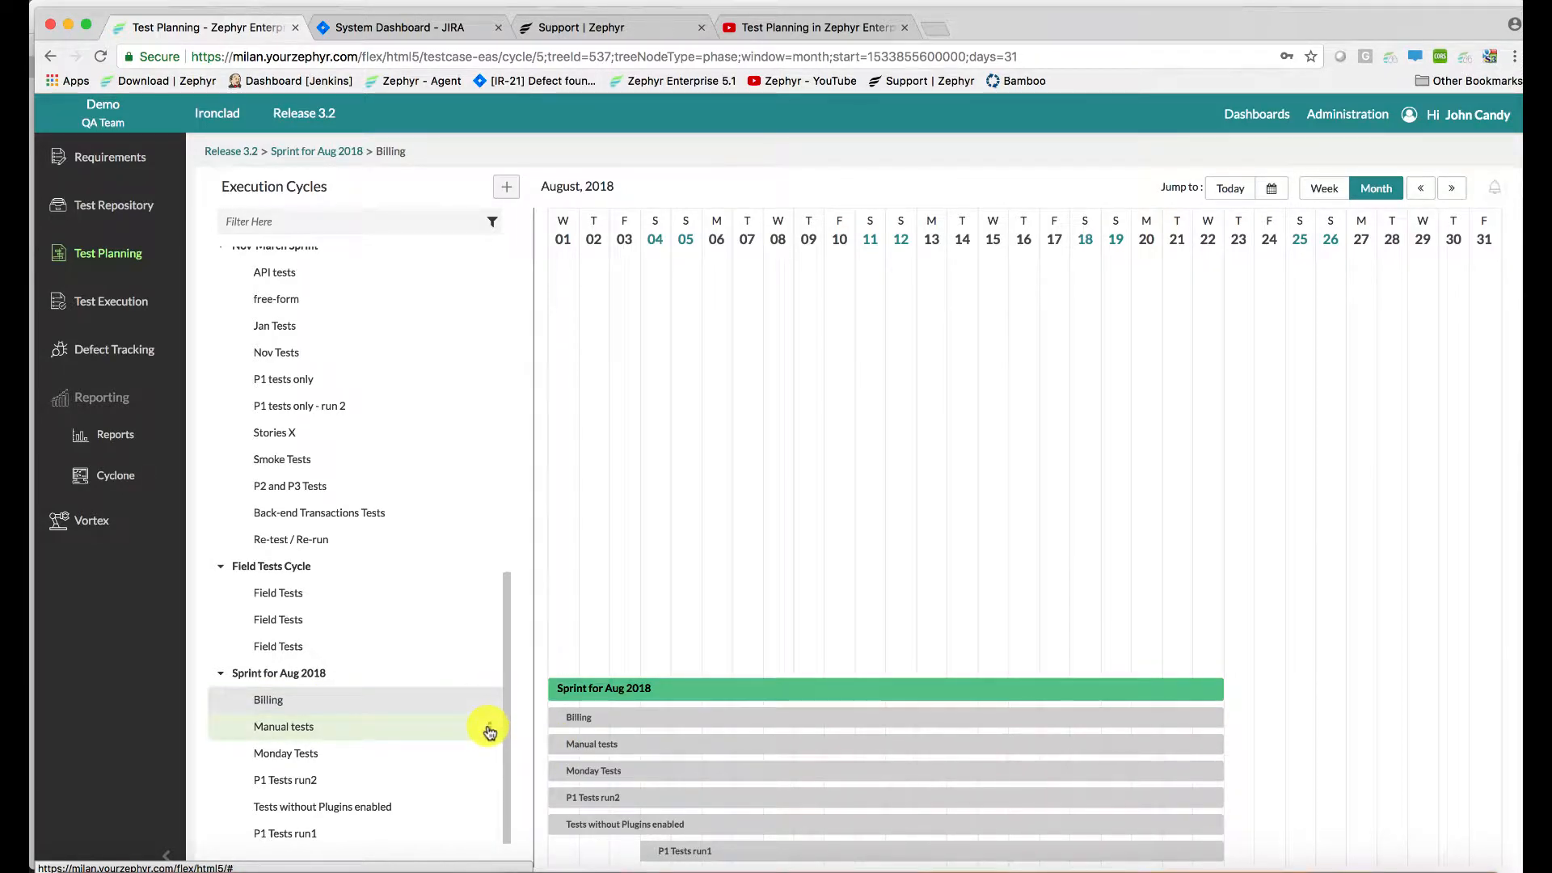
{"action": "left_click", "coordinate": [491, 835]}
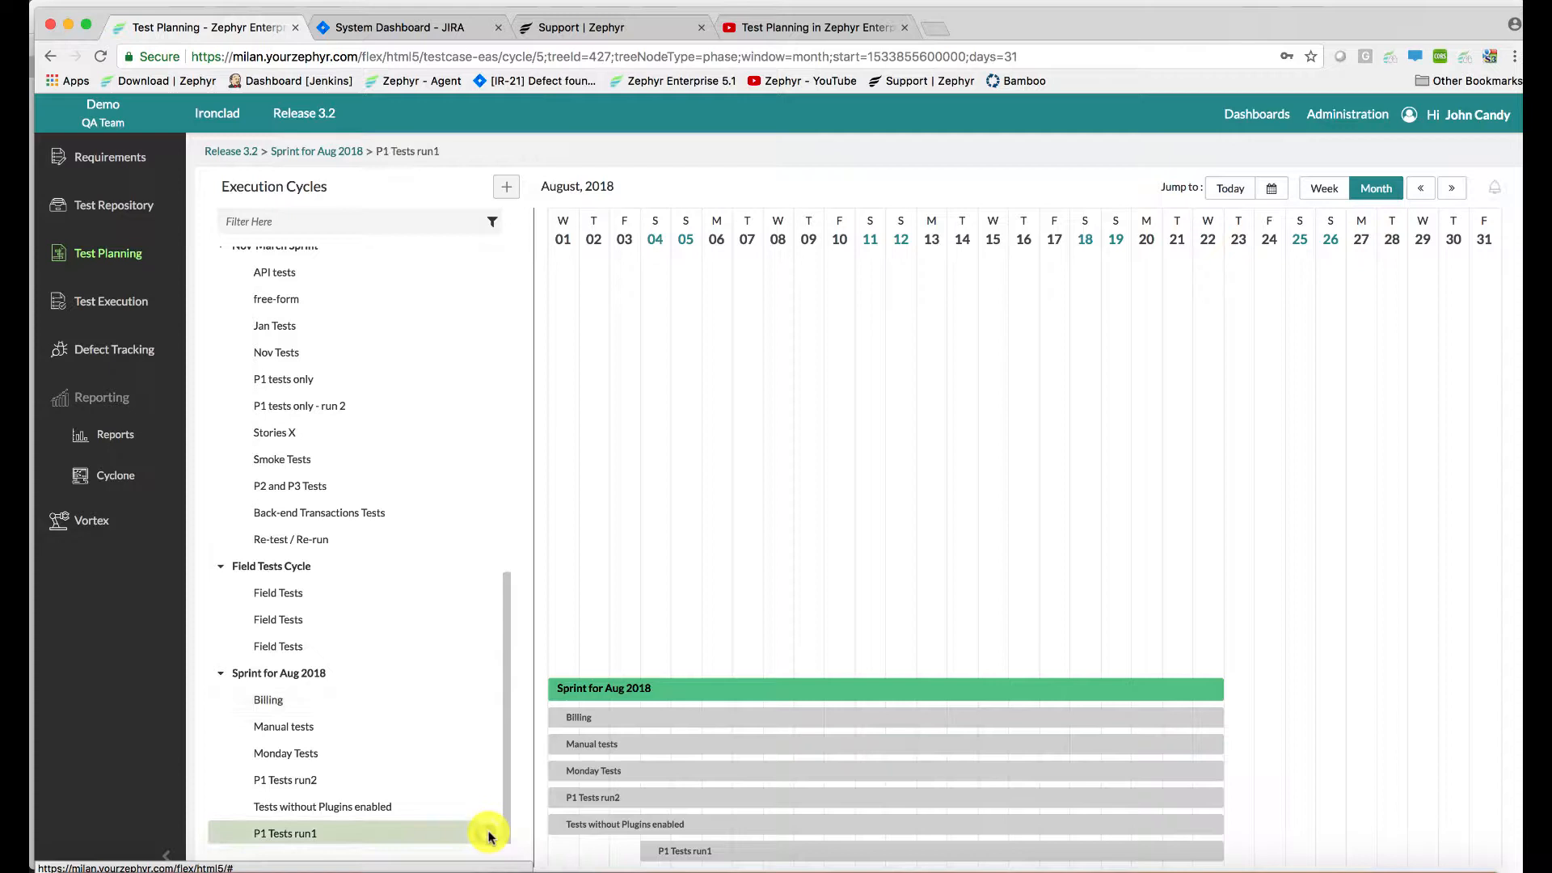
{"action": "right_click", "coordinate": [491, 836]}
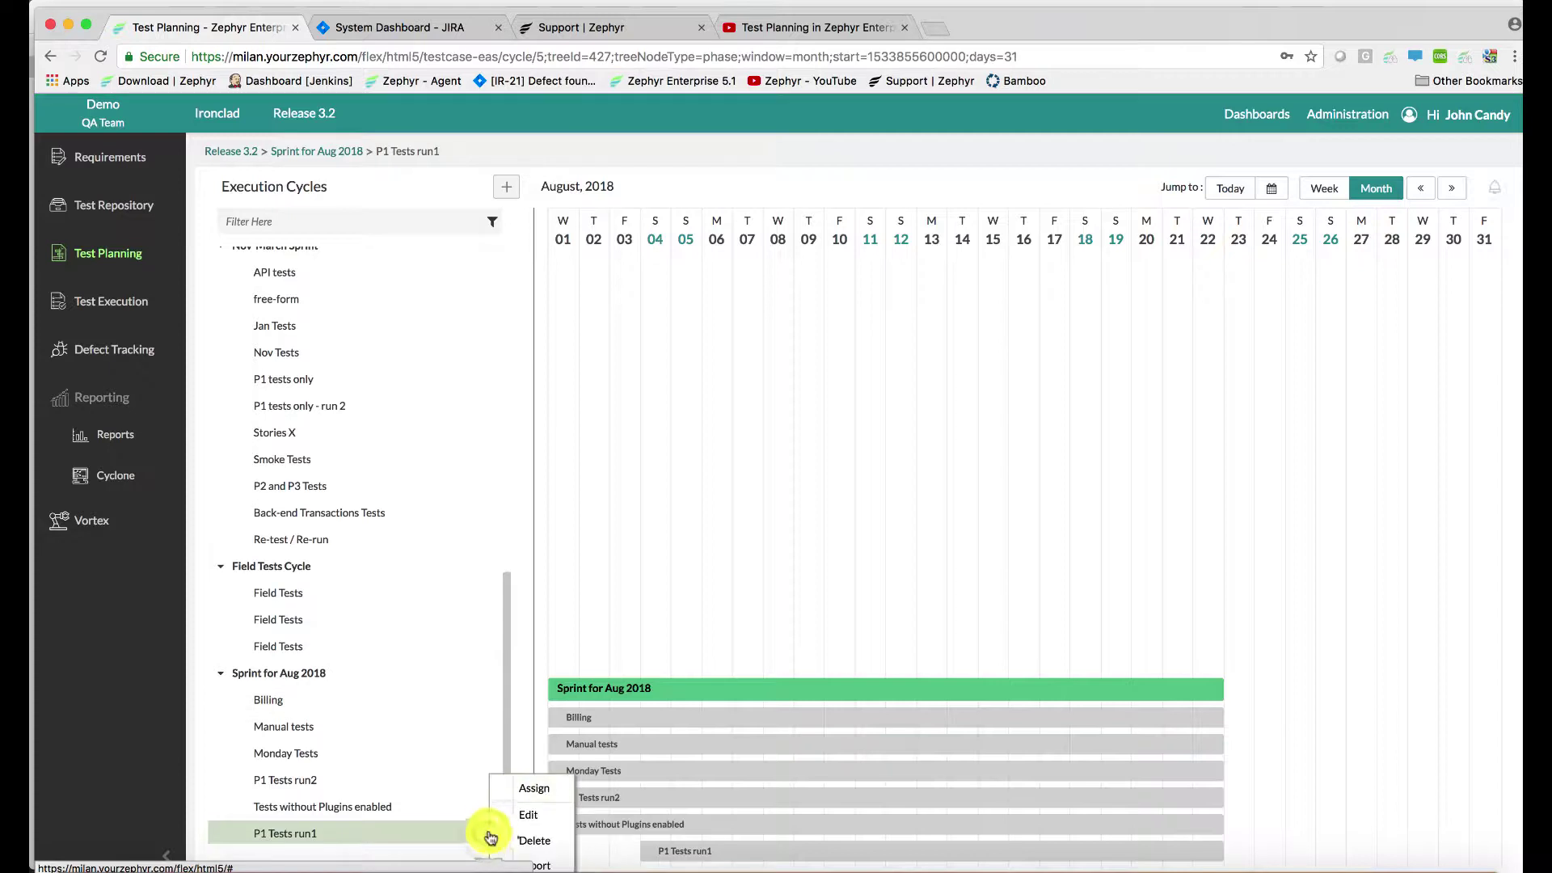
Start Assign for P1 Tests run1 and list the InfrastructureTests folder's 13 cases with assignees.
{"action": "left_click", "coordinate": [531, 797]}
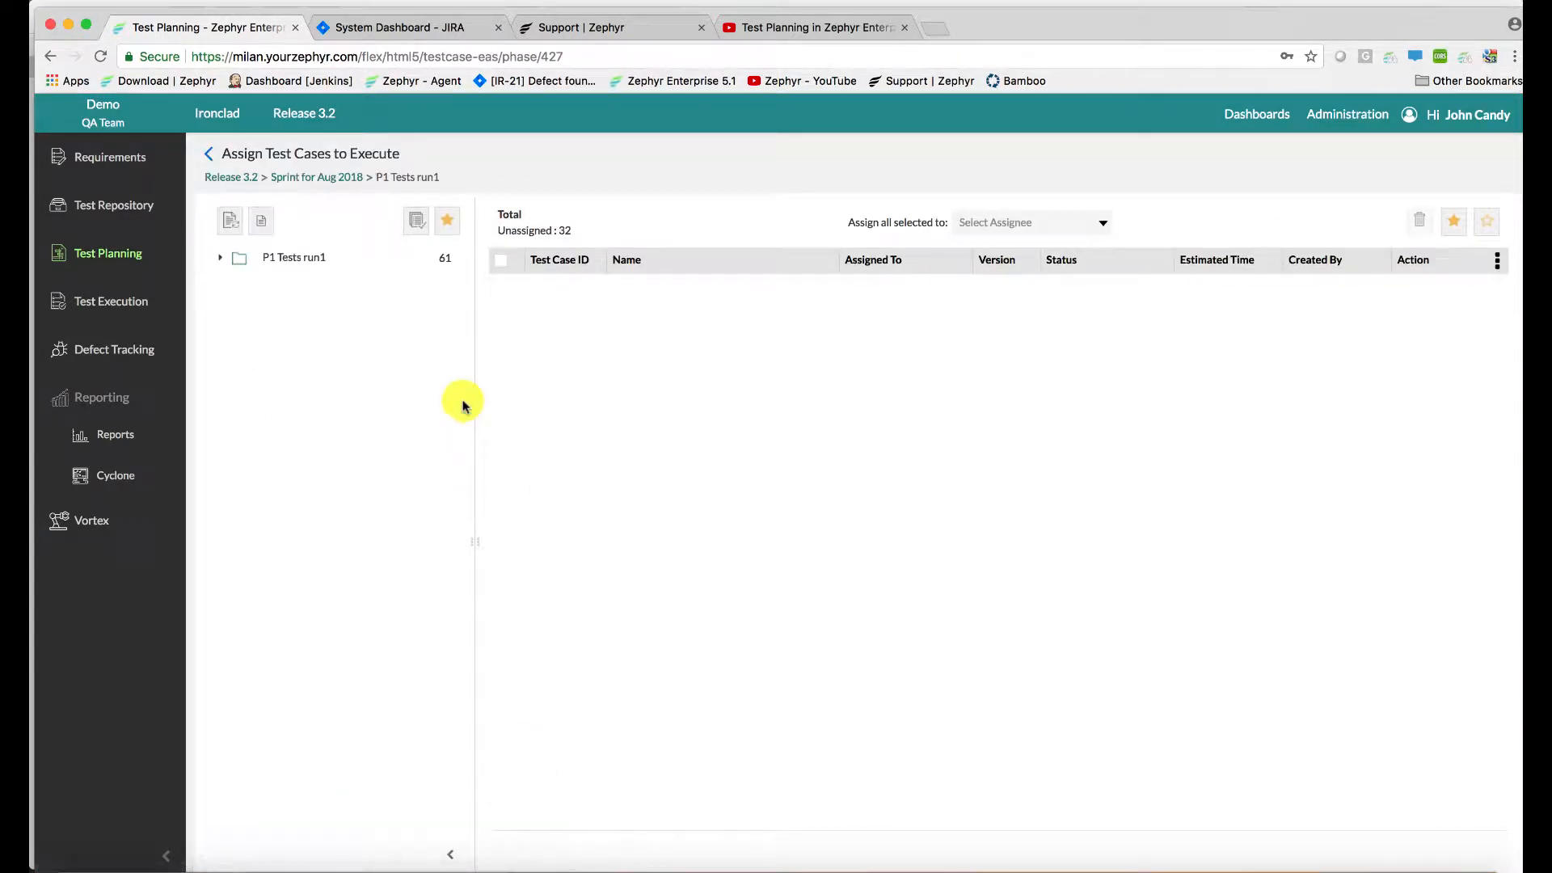
{"action": "left_click", "coordinate": [220, 259]}
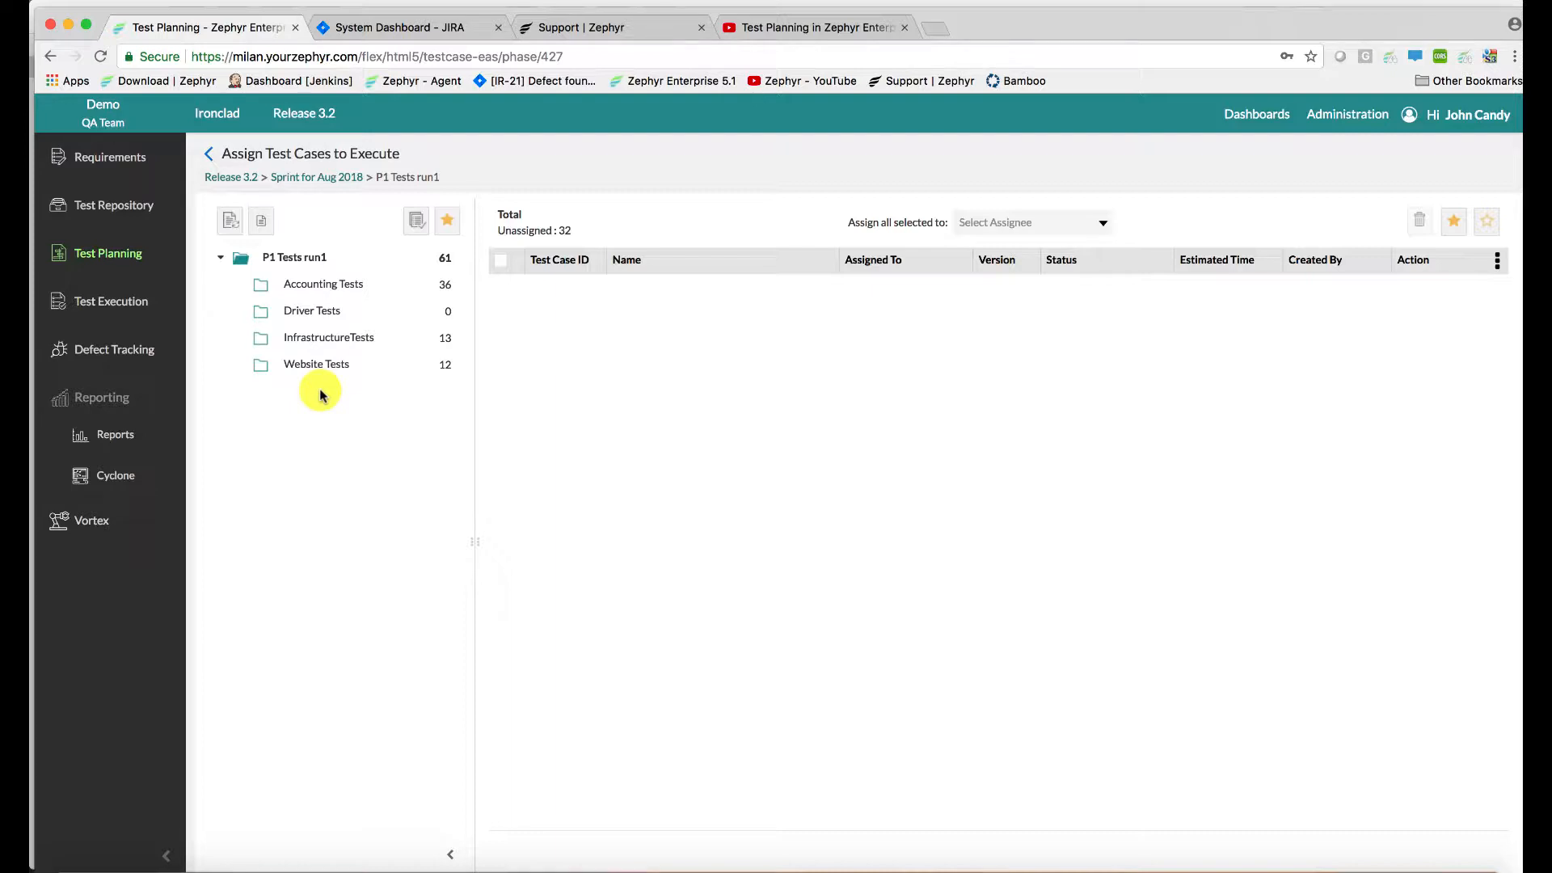
{"action": "left_click", "coordinate": [457, 265]}
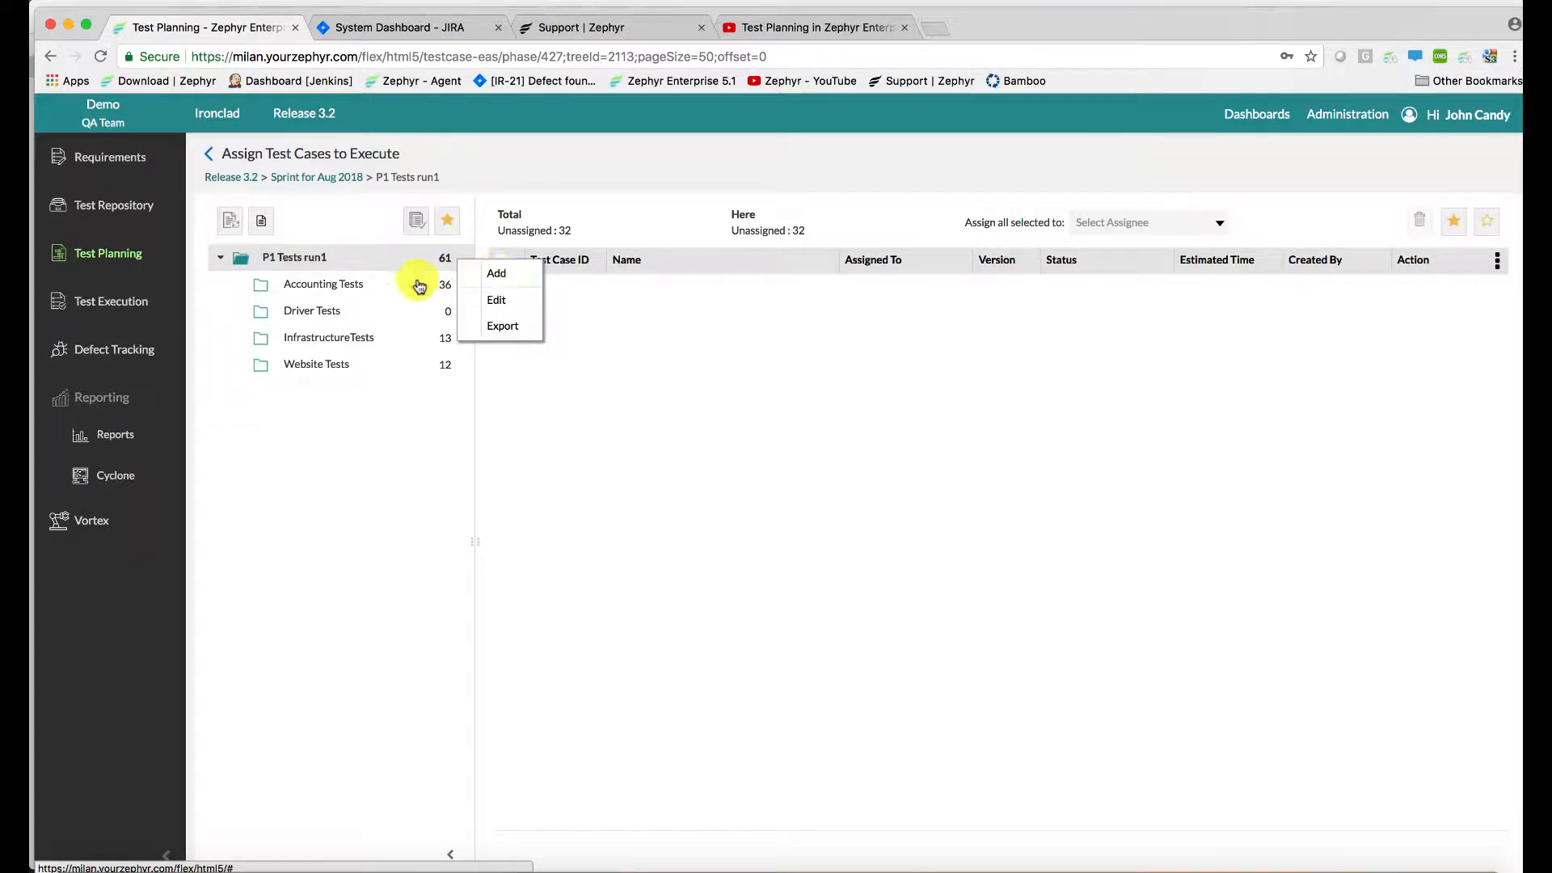
{"action": "left_click", "coordinate": [456, 347]}
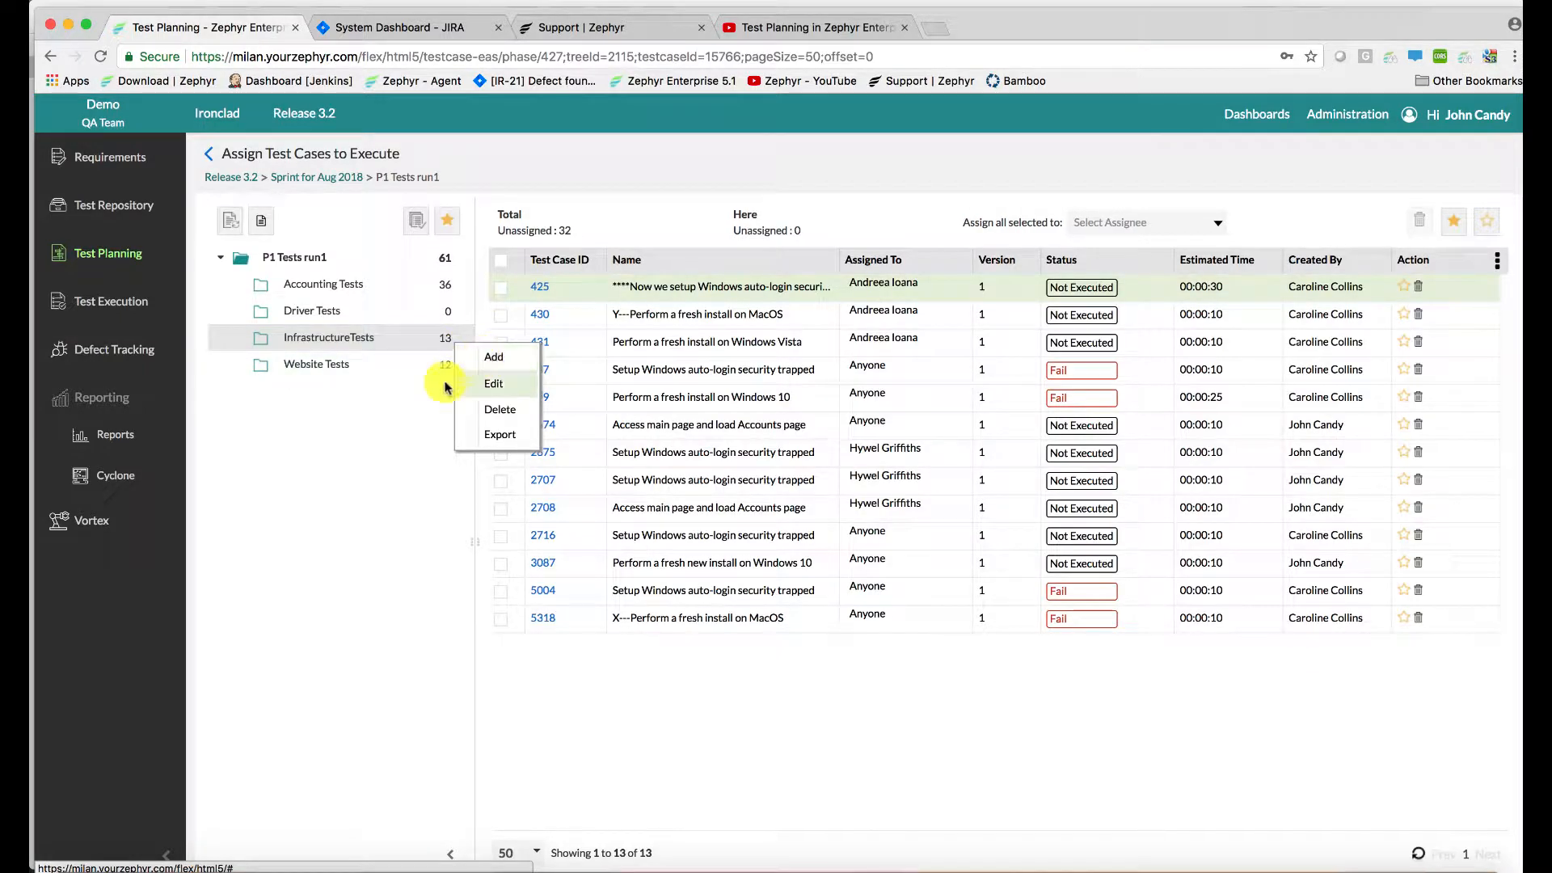
{"action": "left_click", "coordinate": [410, 417]}
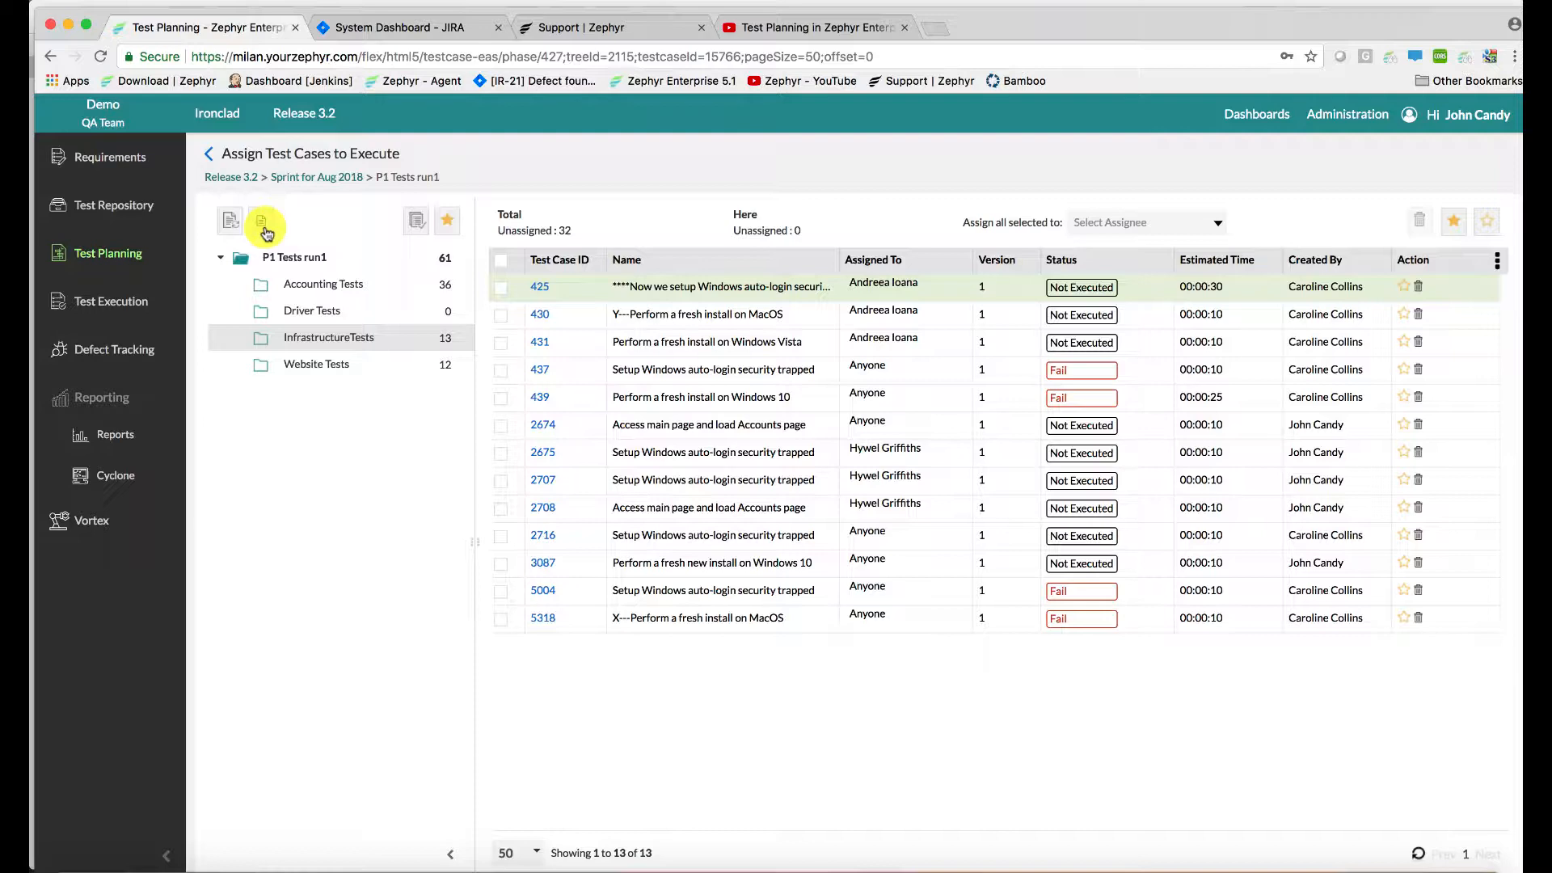
Search 'windows' in Add Testcase(s), keep Bring Hierarchy, and select all 54 matches.
{"action": "left_click", "coordinate": [263, 223]}
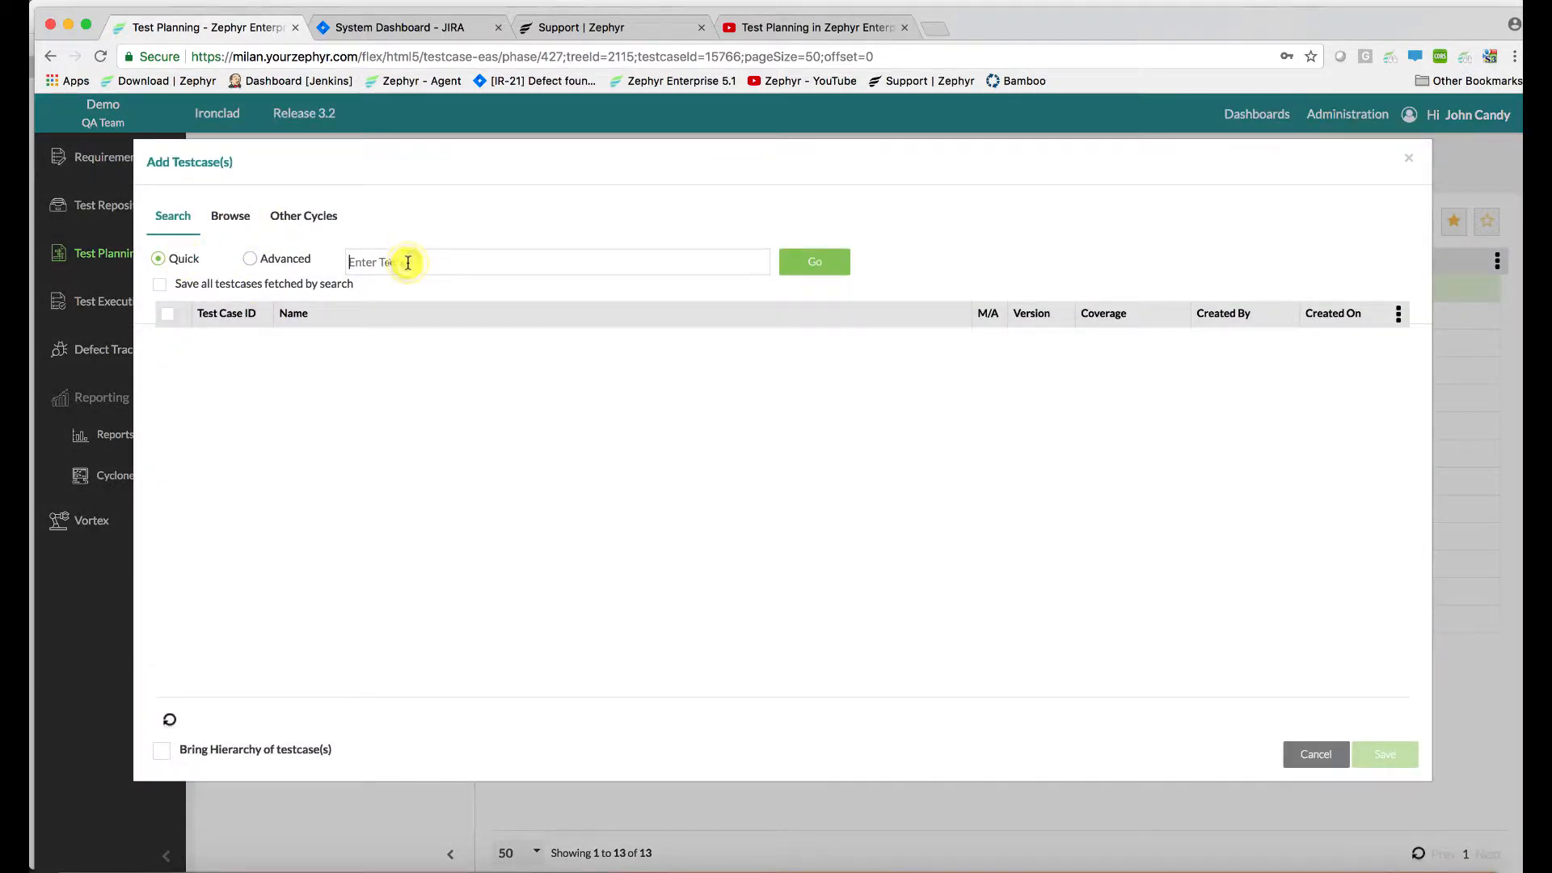
{"action": "type", "text": "windows"}
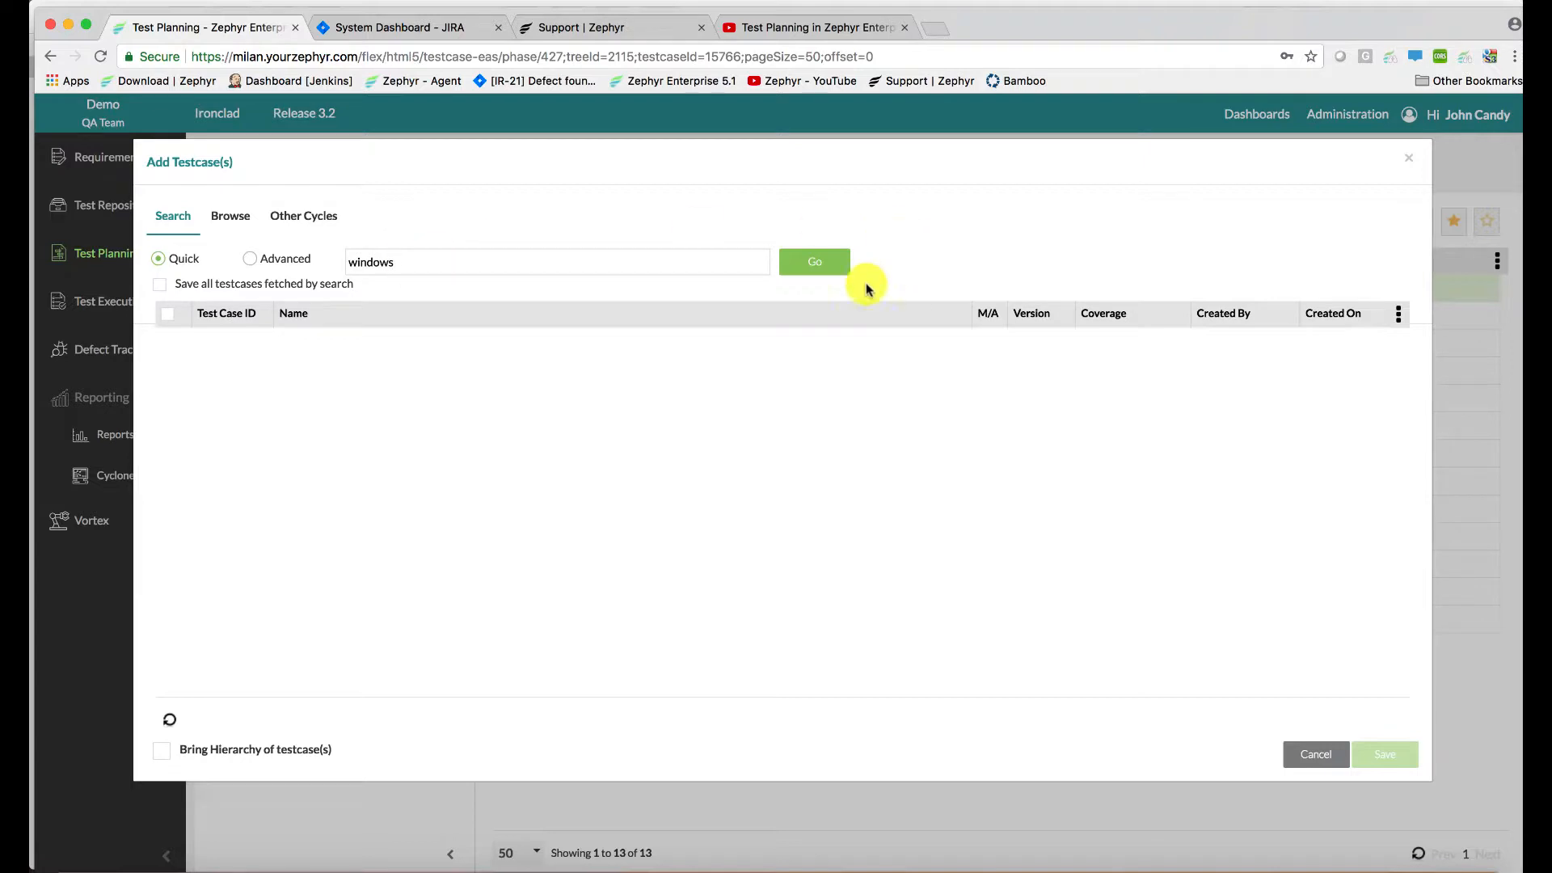
{"action": "left_click", "coordinate": [821, 262]}
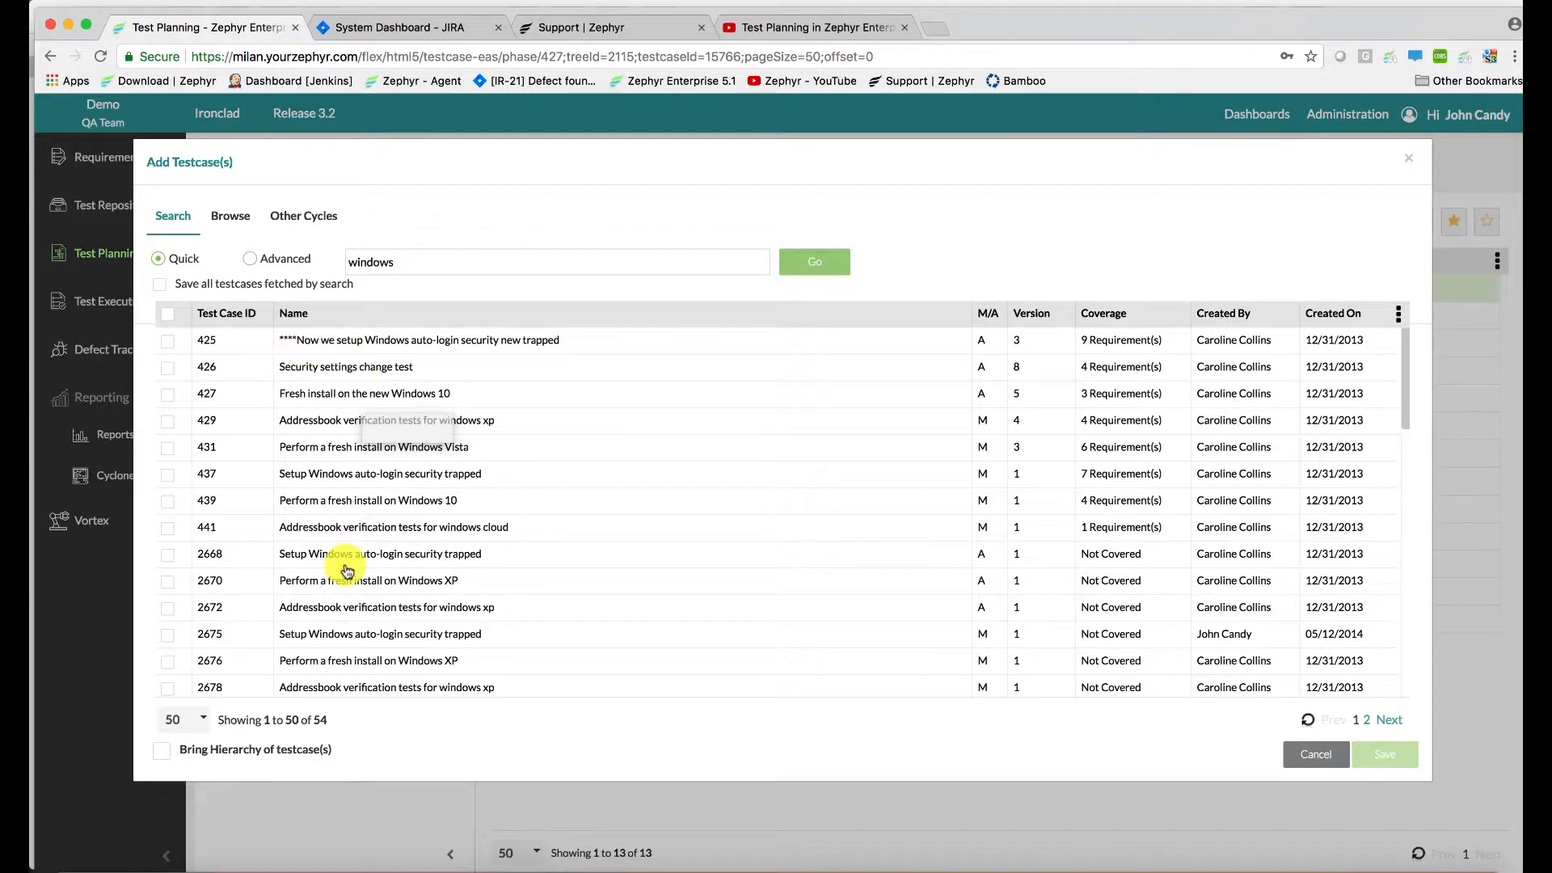
{"action": "left_click", "coordinate": [248, 757]}
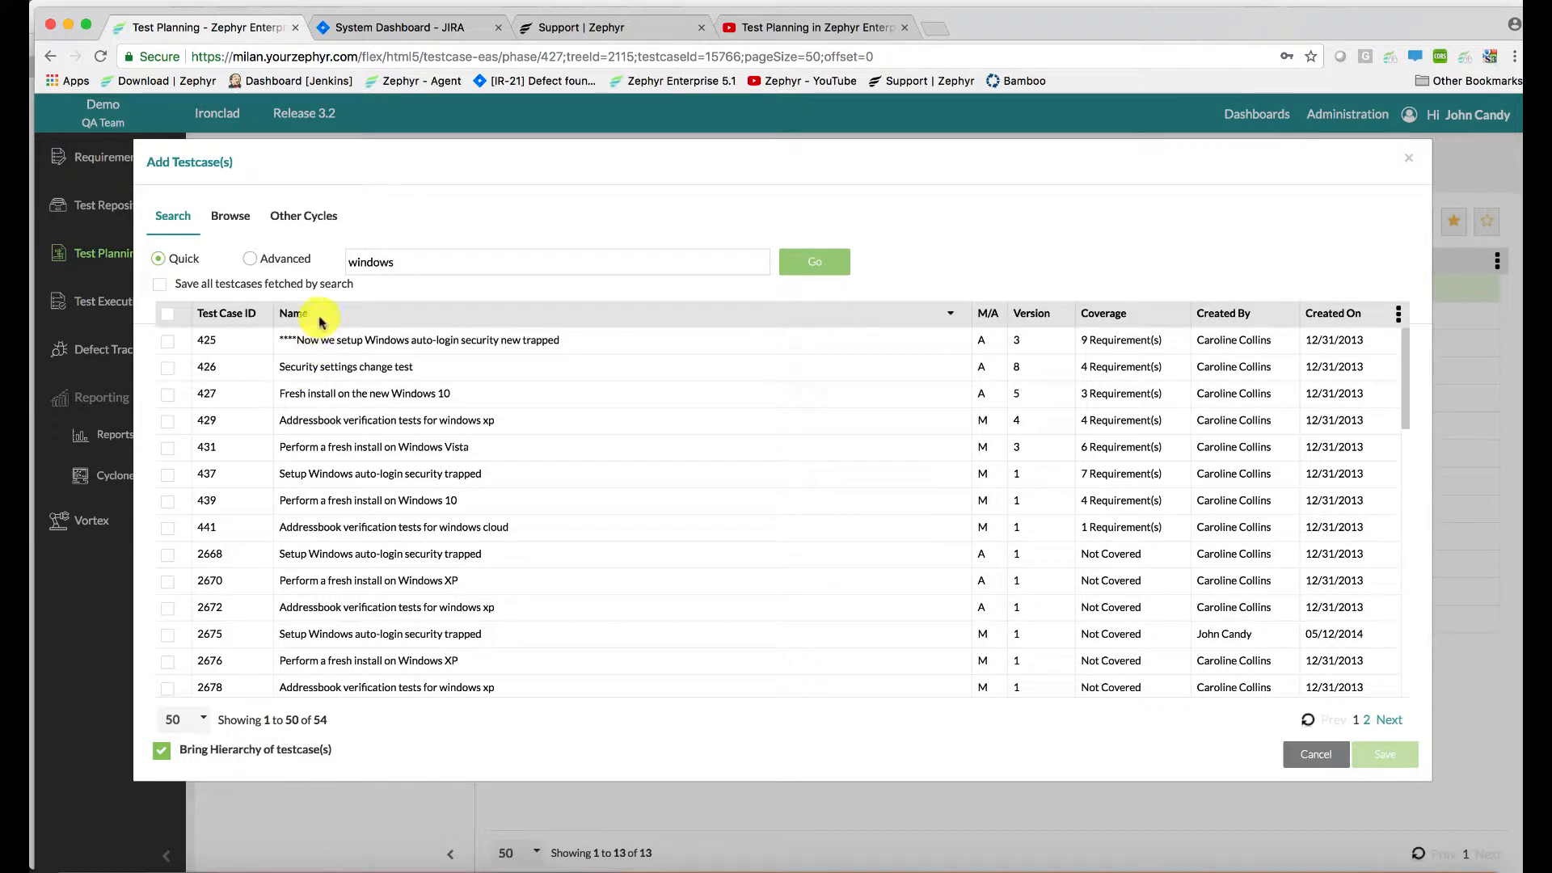
{"action": "left_click", "coordinate": [168, 314]}
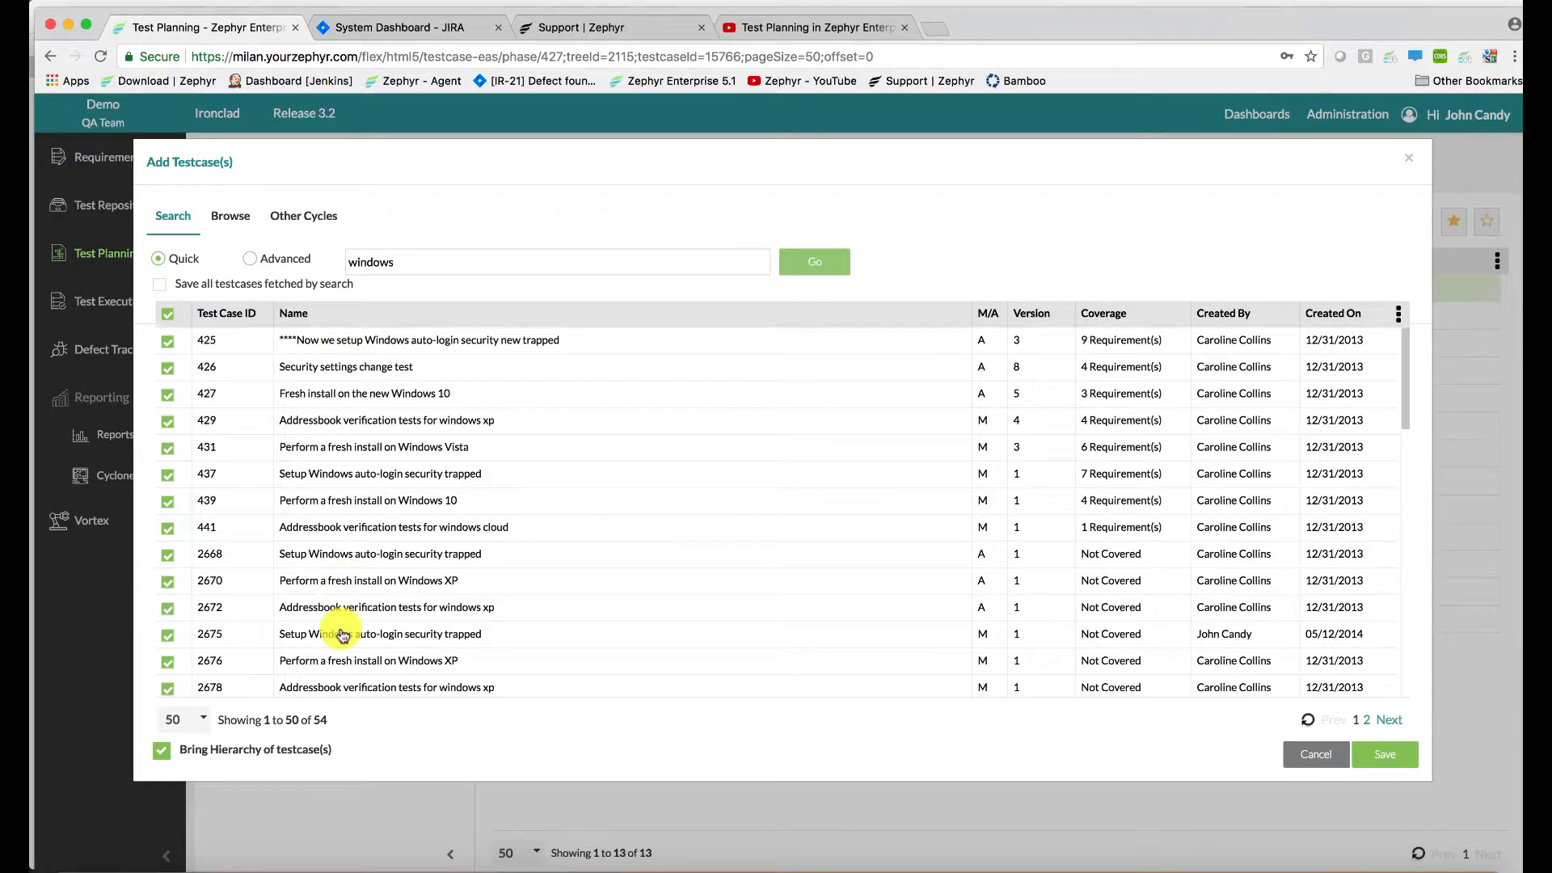
Build an advanced query with tag = "regression" from the suggestions.
{"action": "left_click", "coordinate": [250, 261]}
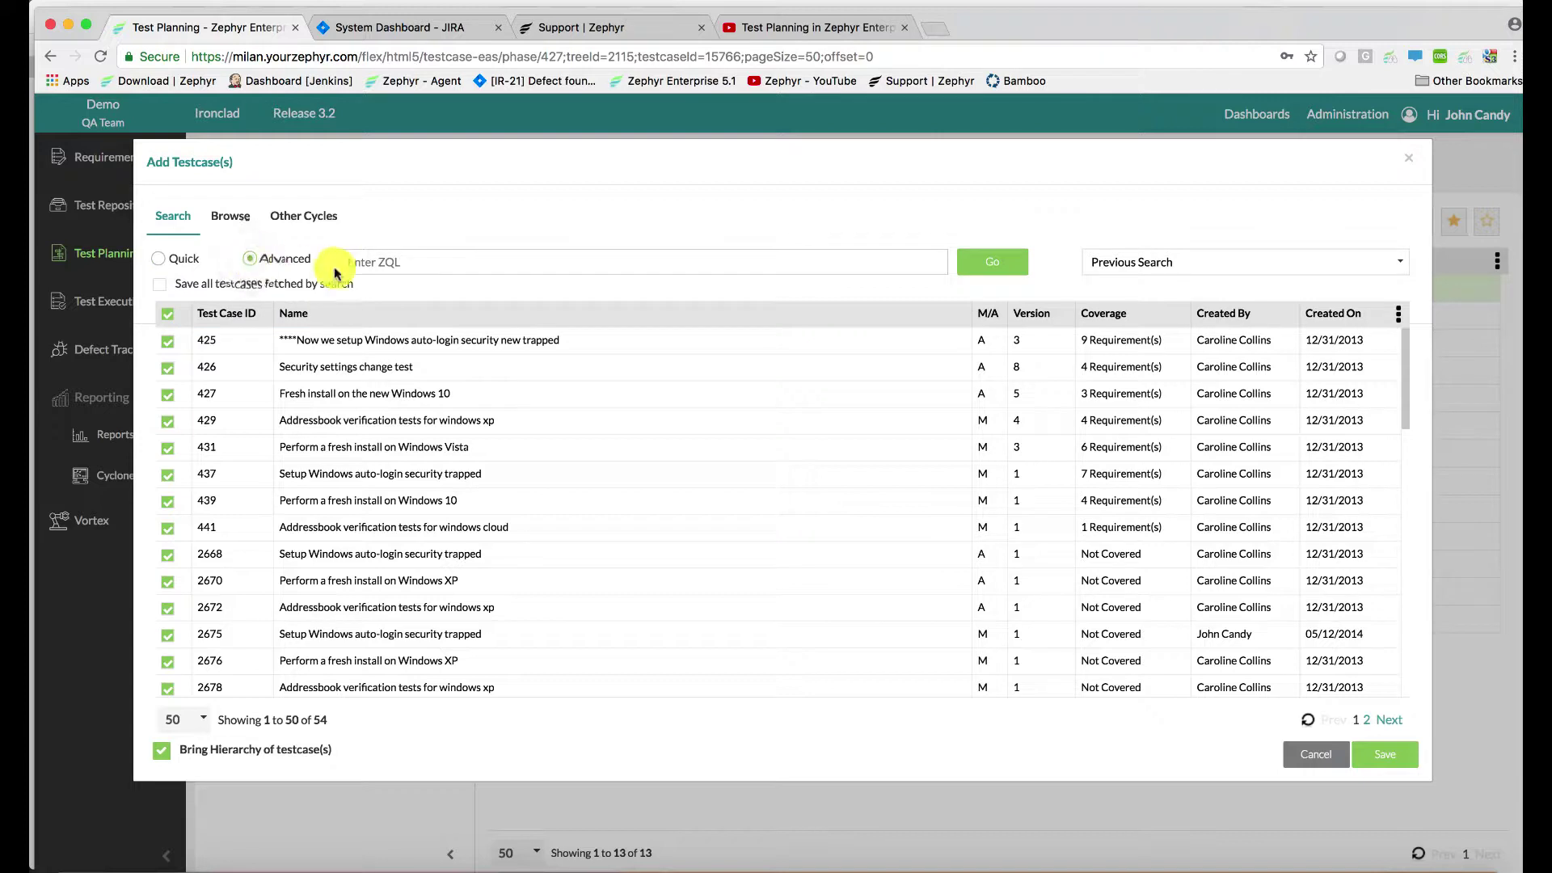
{"action": "left_click", "coordinate": [391, 260]}
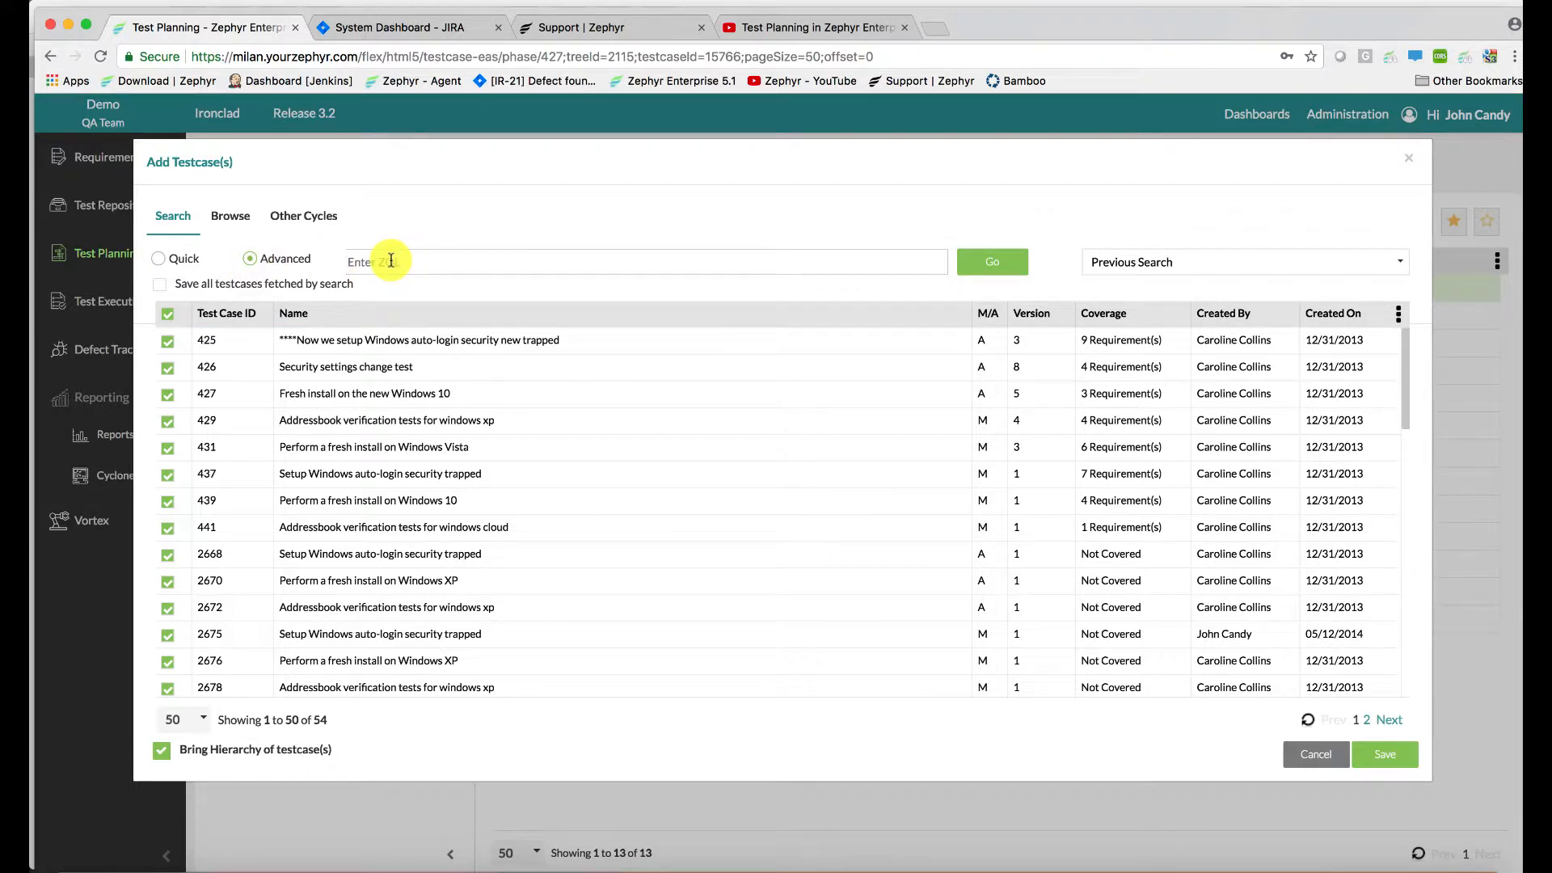
{"action": "type", "text": "tag ="}
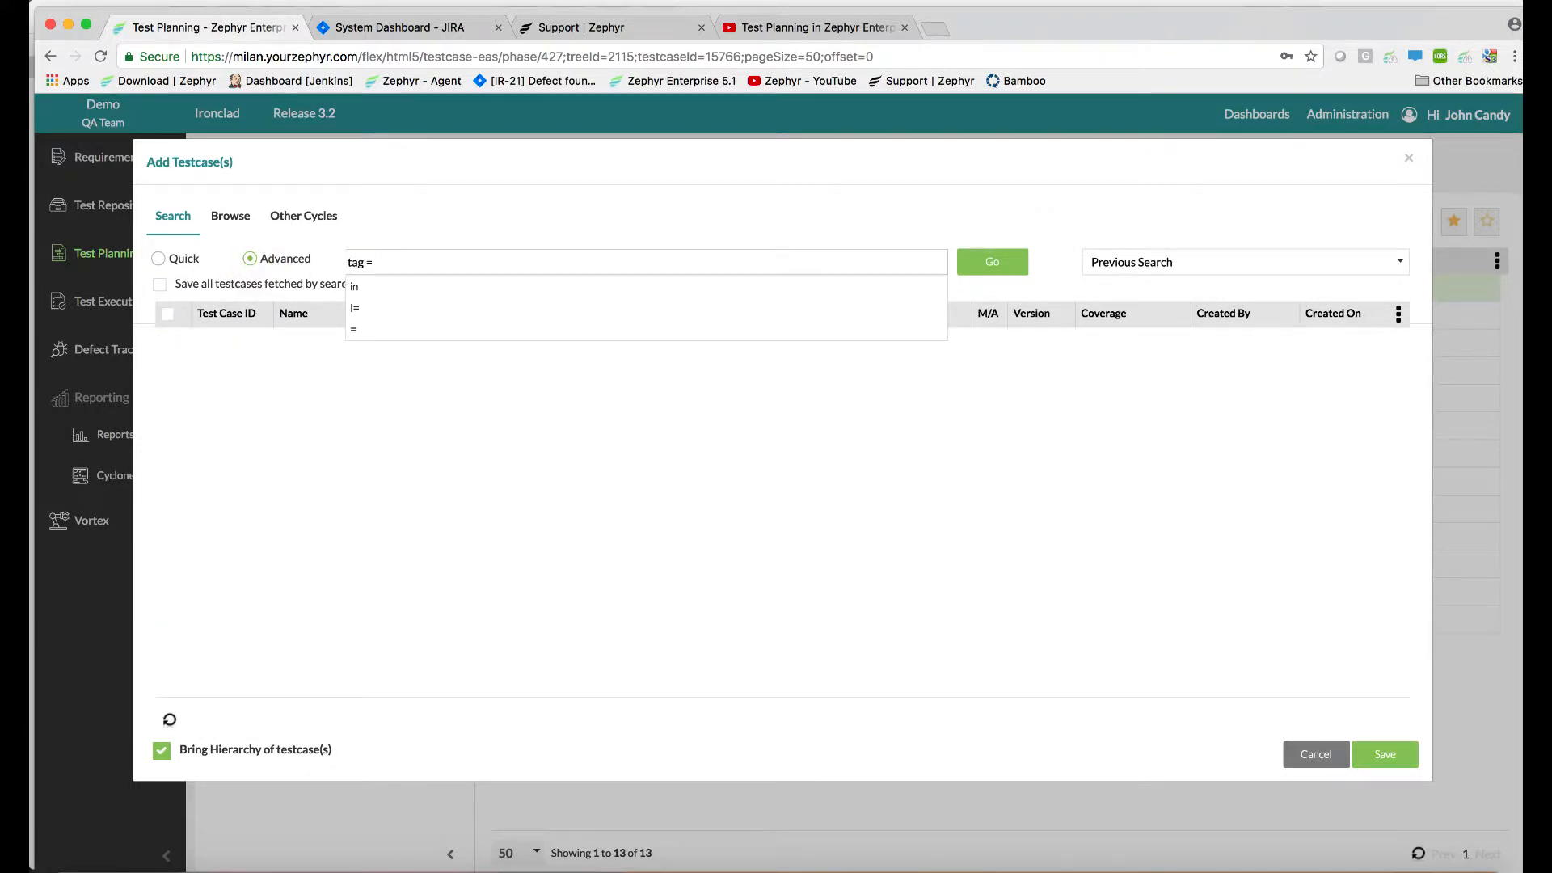
{"action": "left_click", "coordinate": [370, 327]}
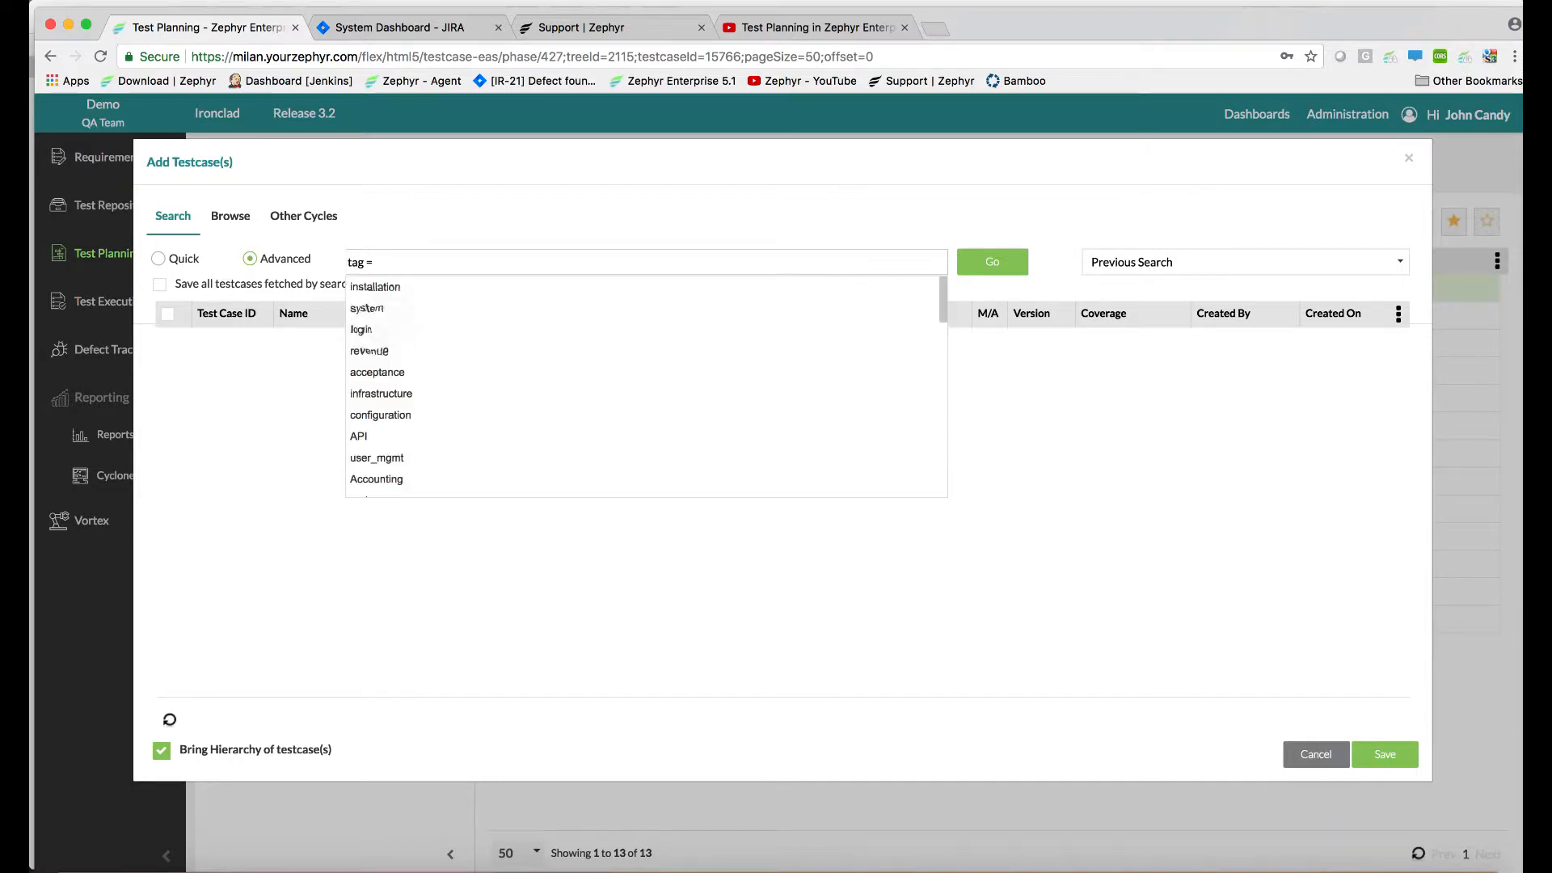
{"action": "type", "text": "re"}
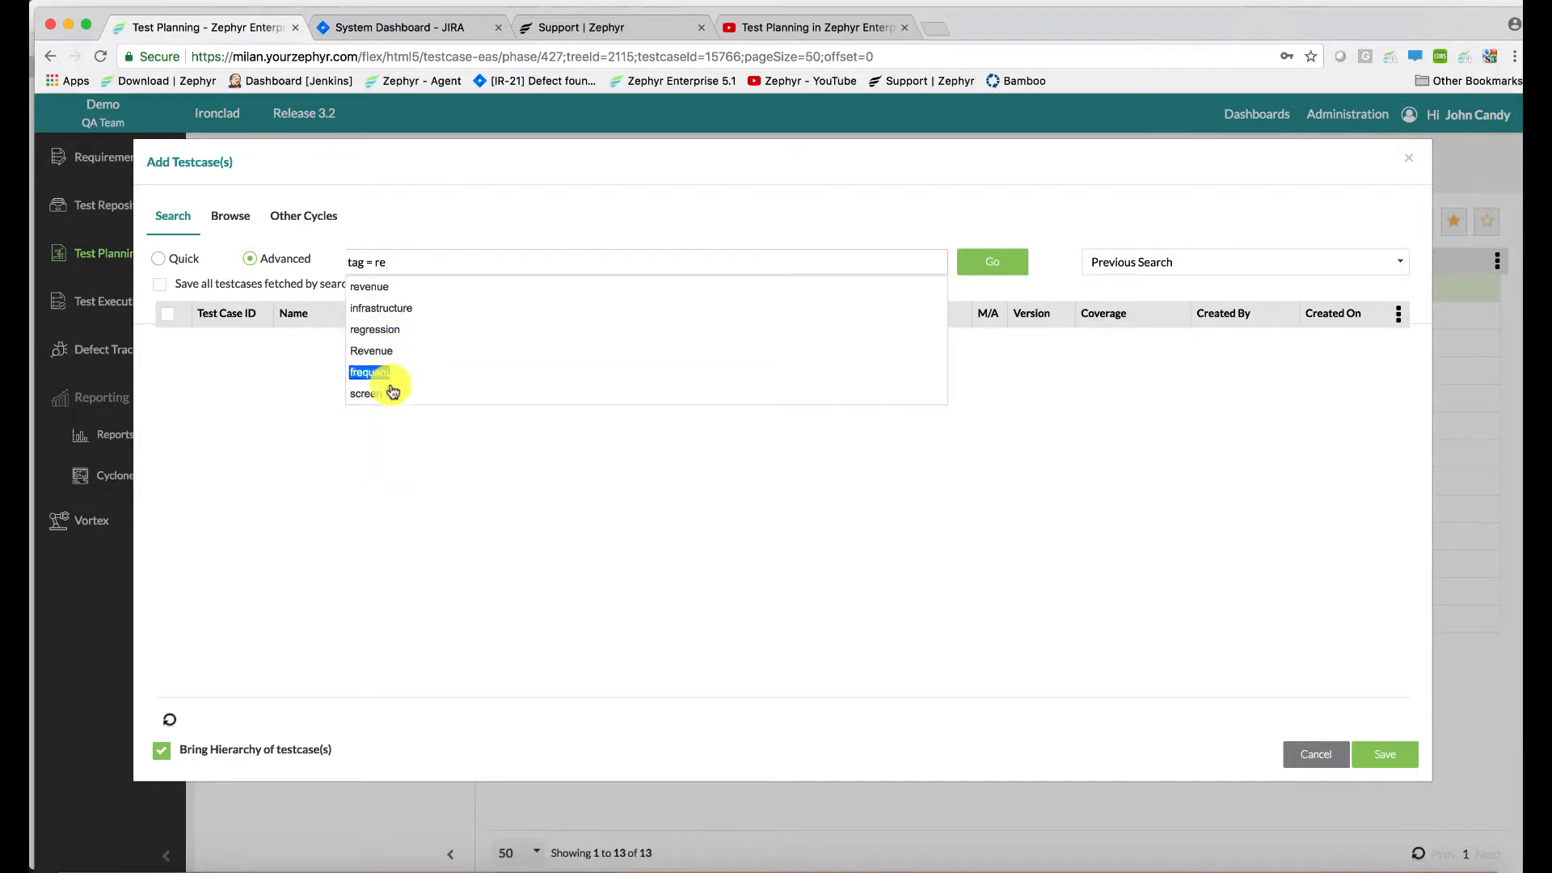
{"action": "left_click", "coordinate": [391, 329]}
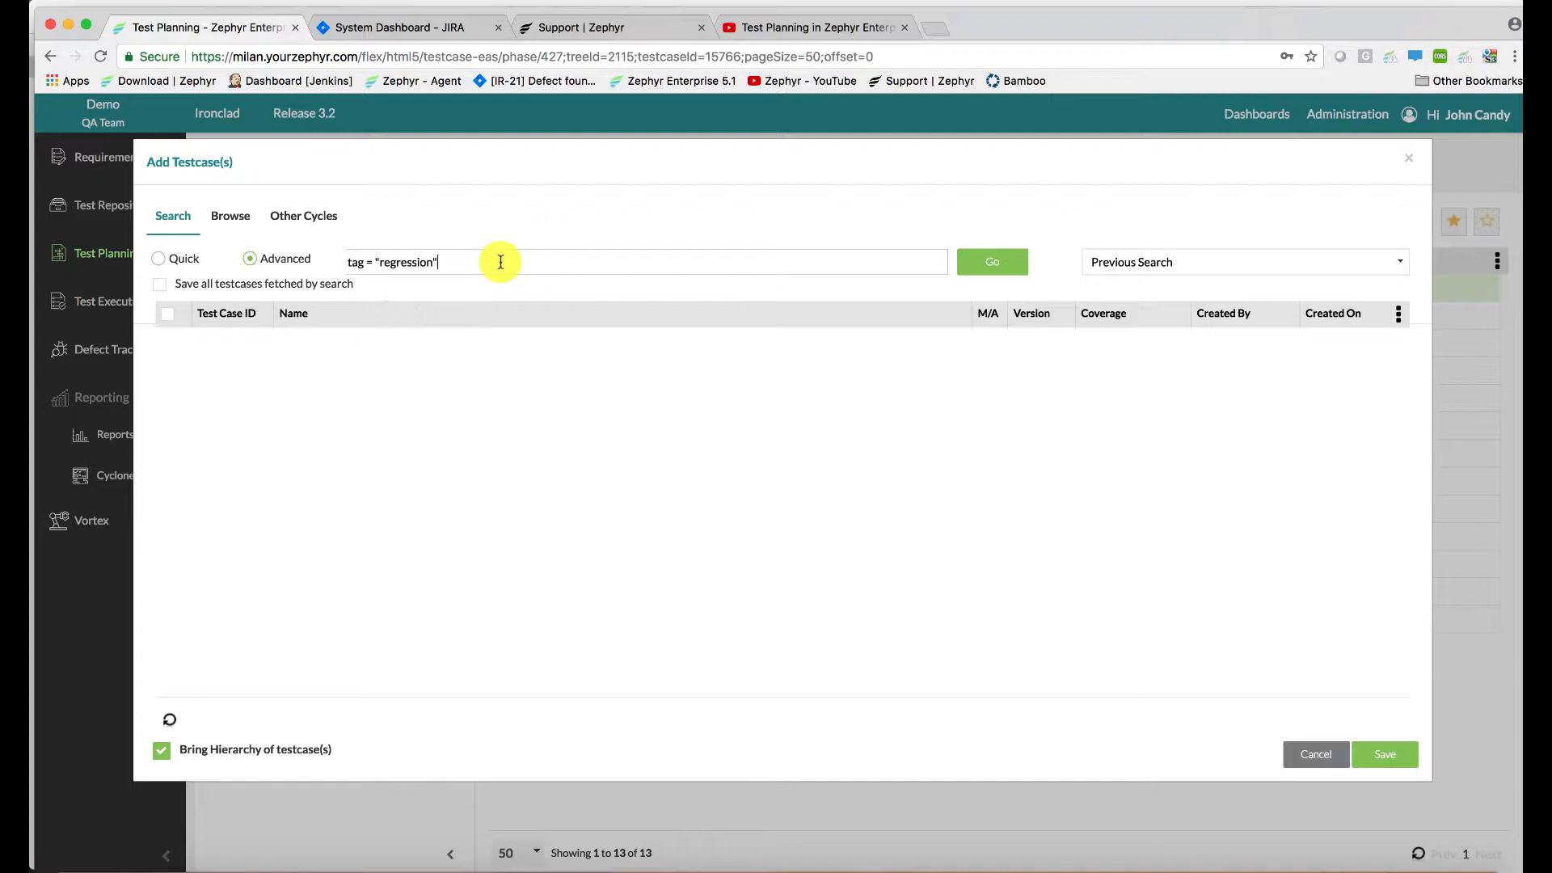
{"action": "type", "text": " an"}
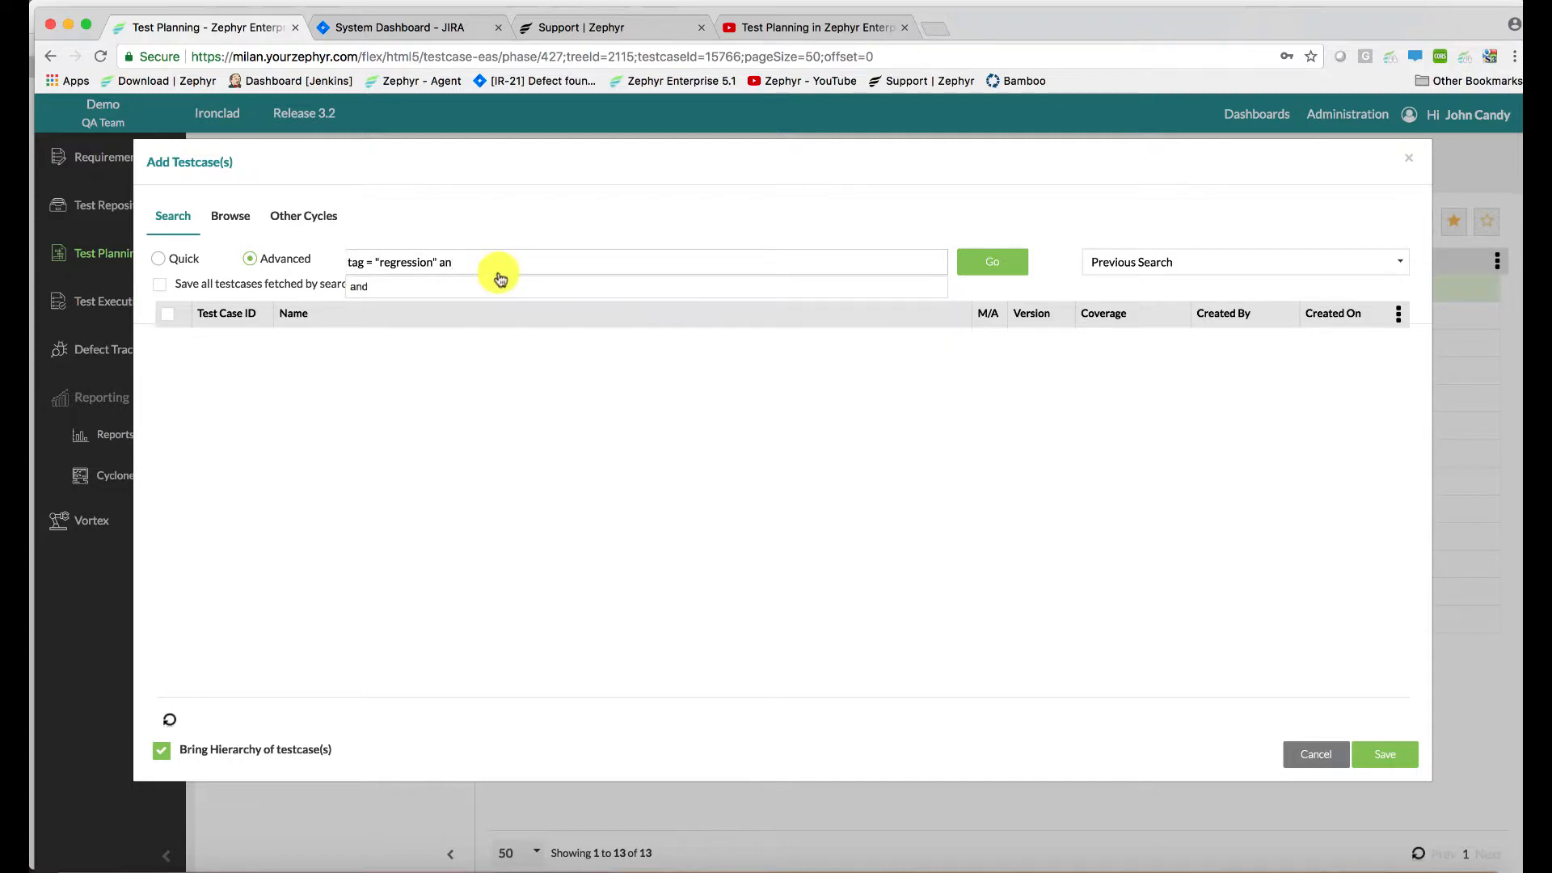
{"action": "type", "text": "d "}
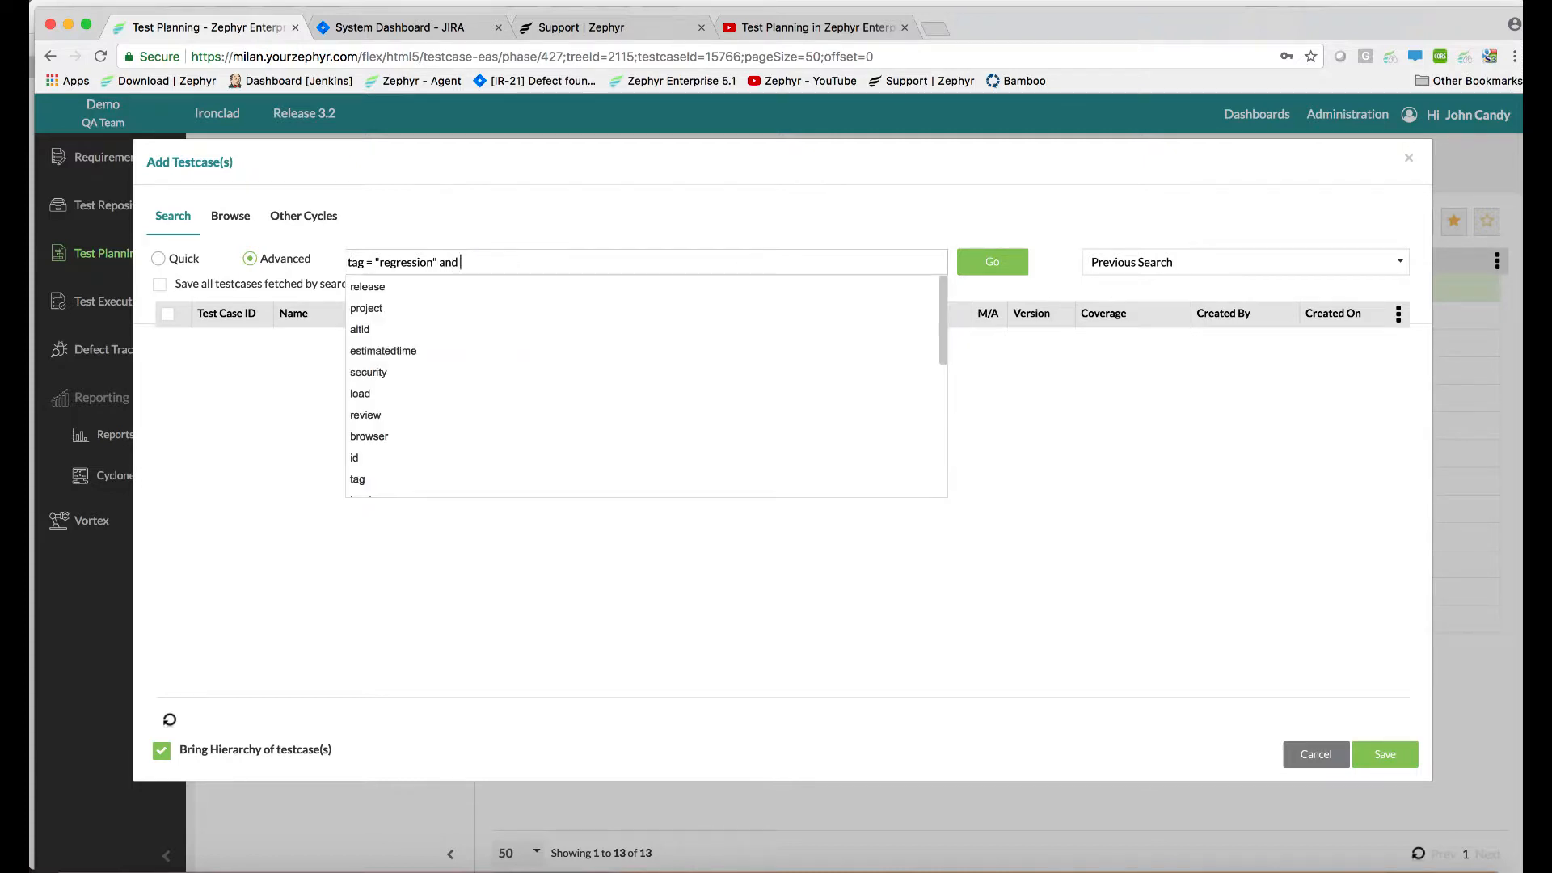
{"action": "type", "text": "p"}
{"action": "left_click", "coordinate": [489, 348]}
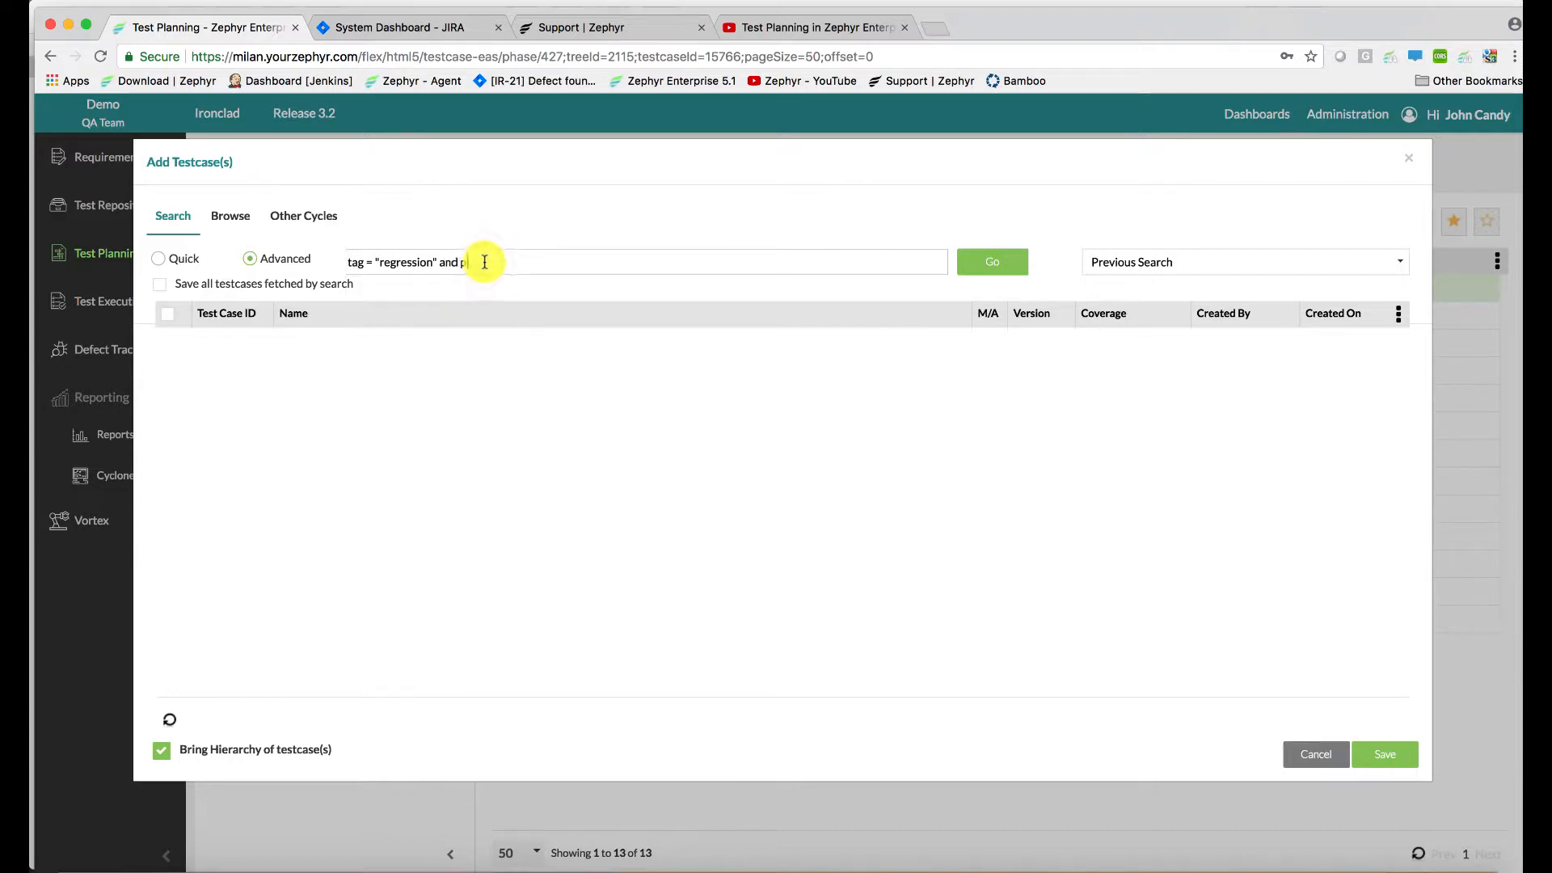
Add priority = "P1" to the query, run it, and review Previous Search.
{"action": "left_click", "coordinate": [485, 262]}
{"action": "left_click", "coordinate": [465, 329]}
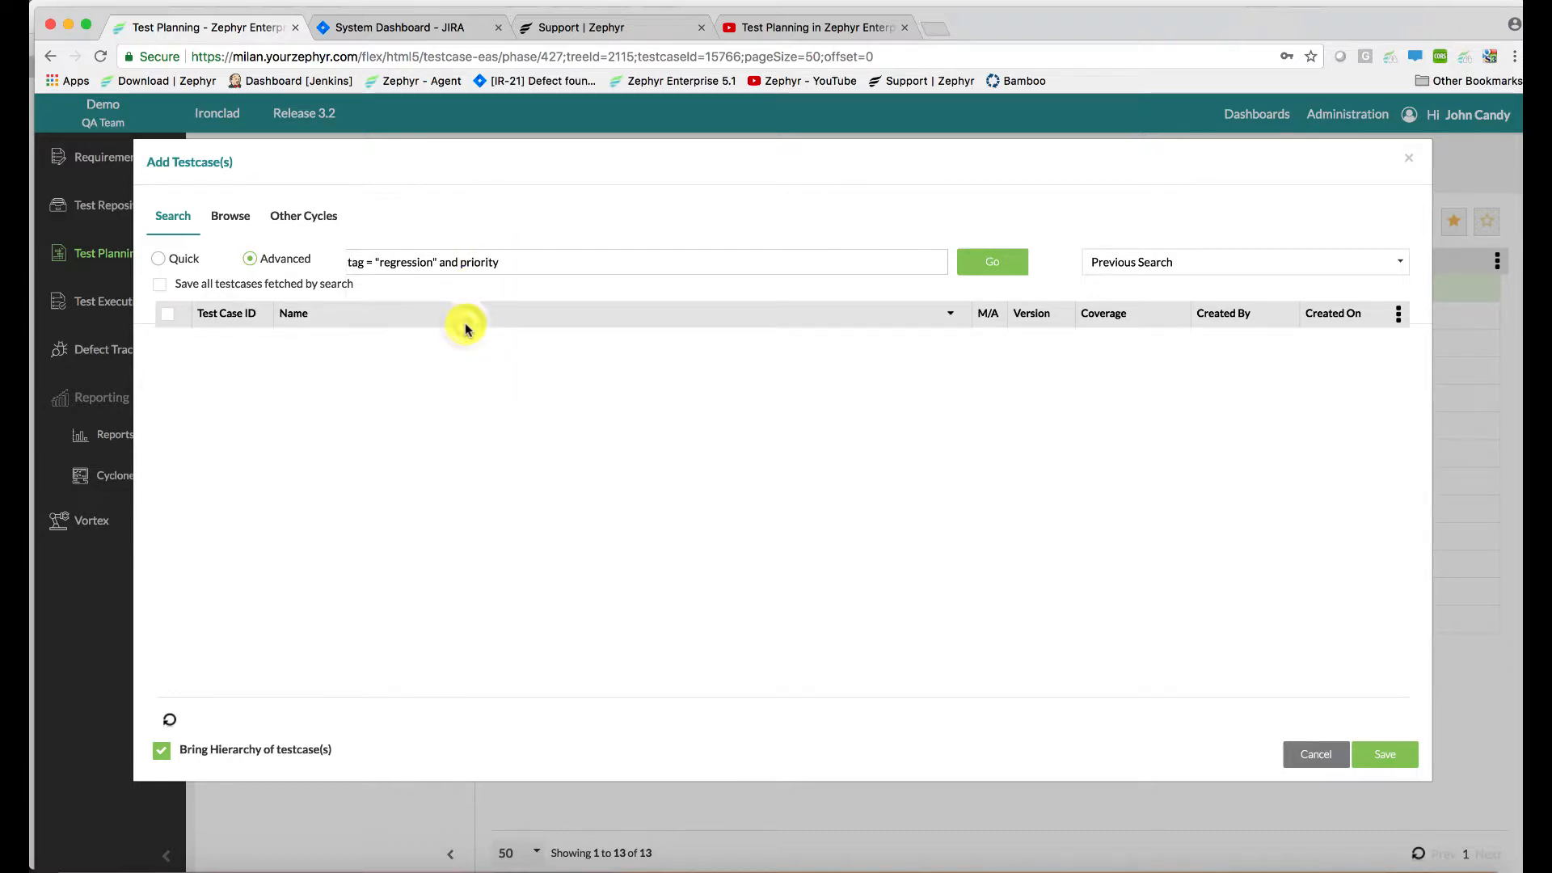
{"action": "type", "text": " ="}
{"action": "left_click", "coordinate": [451, 330]}
{"action": "left_click", "coordinate": [408, 291]}
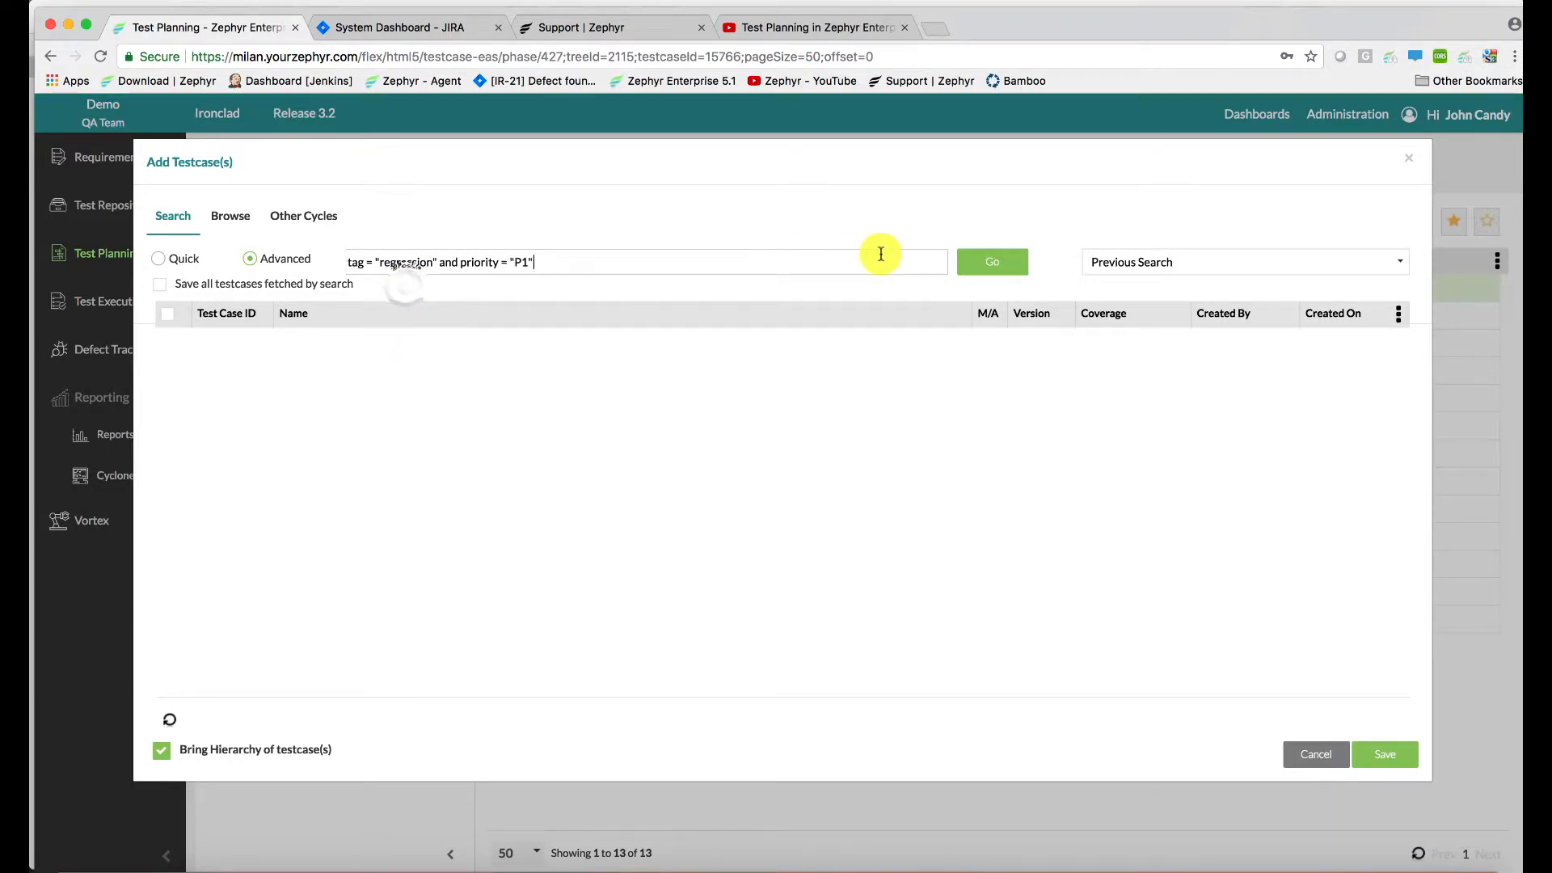
{"action": "left_click", "coordinate": [994, 265]}
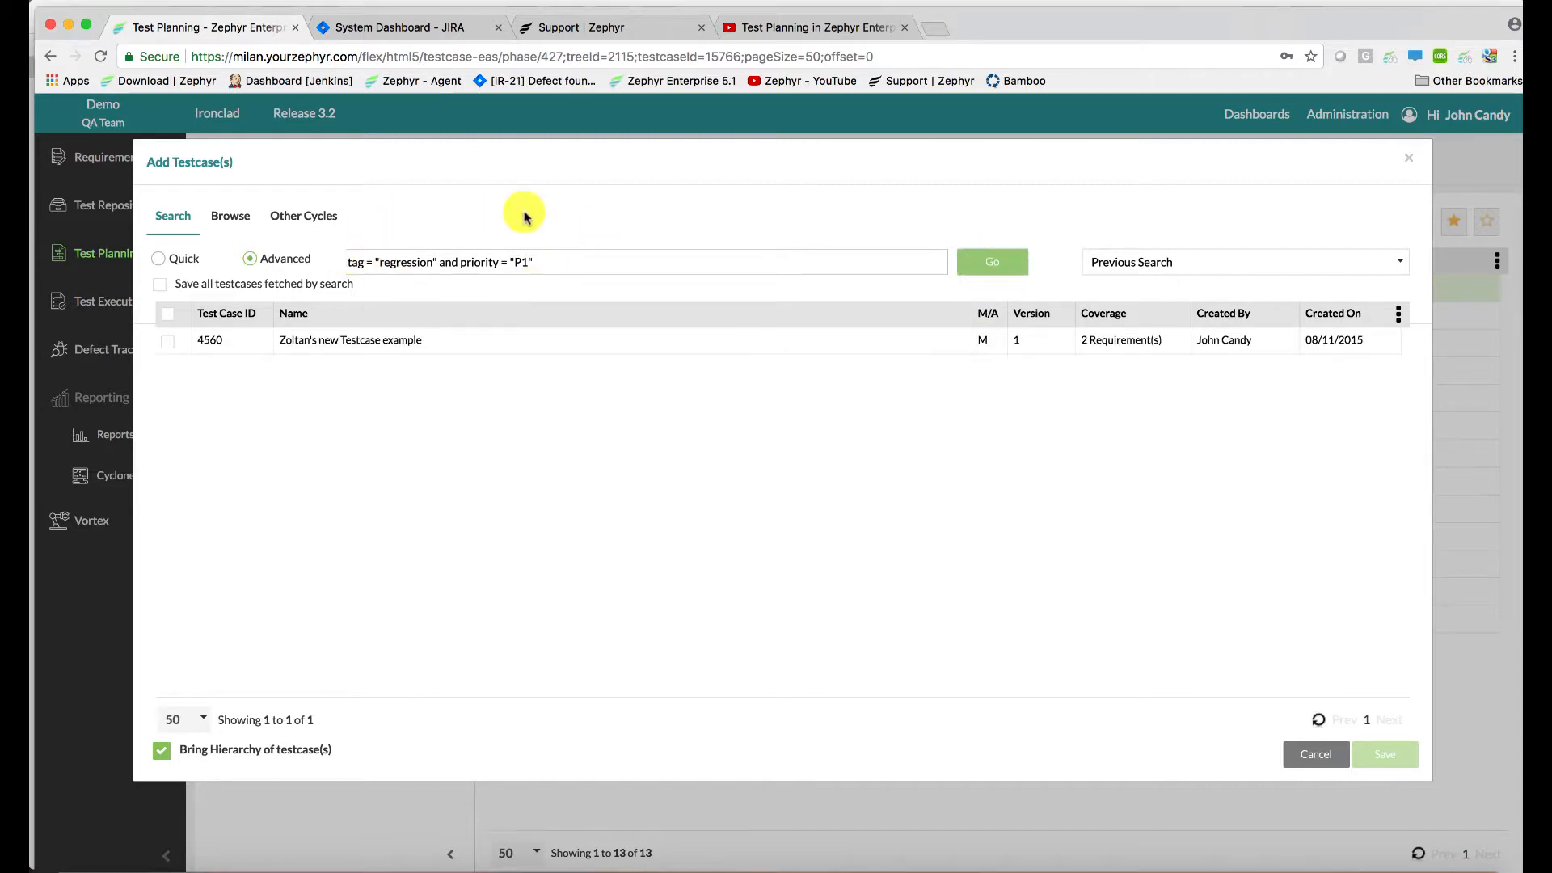
{"action": "left_click", "coordinate": [1191, 262]}
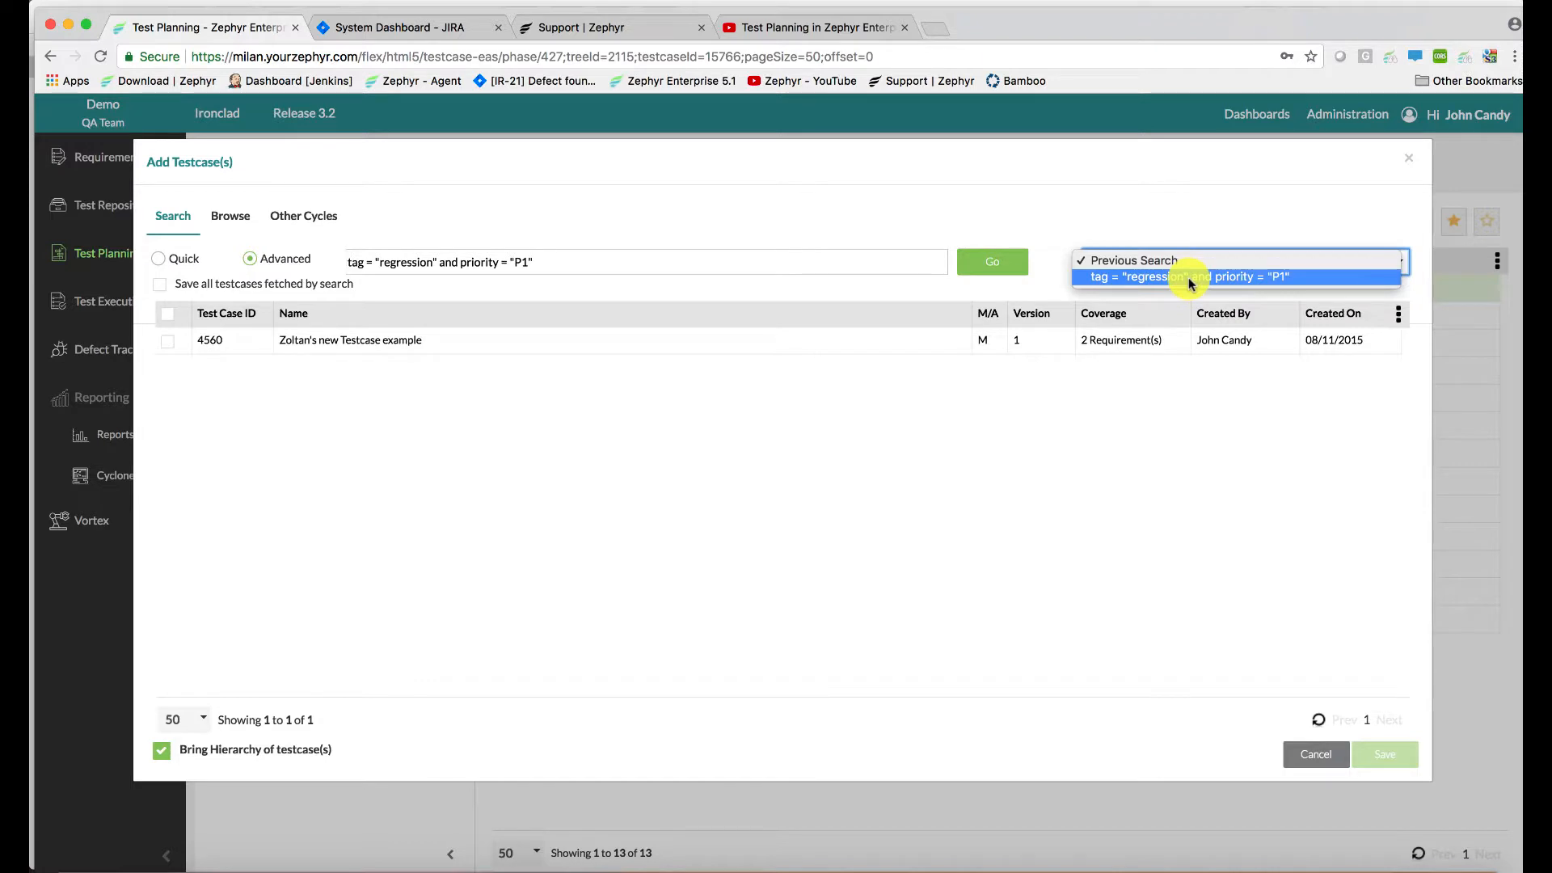
Browse Release 3.2 > Billing and list the 37 System Tests cases.
{"action": "left_click", "coordinate": [230, 216]}
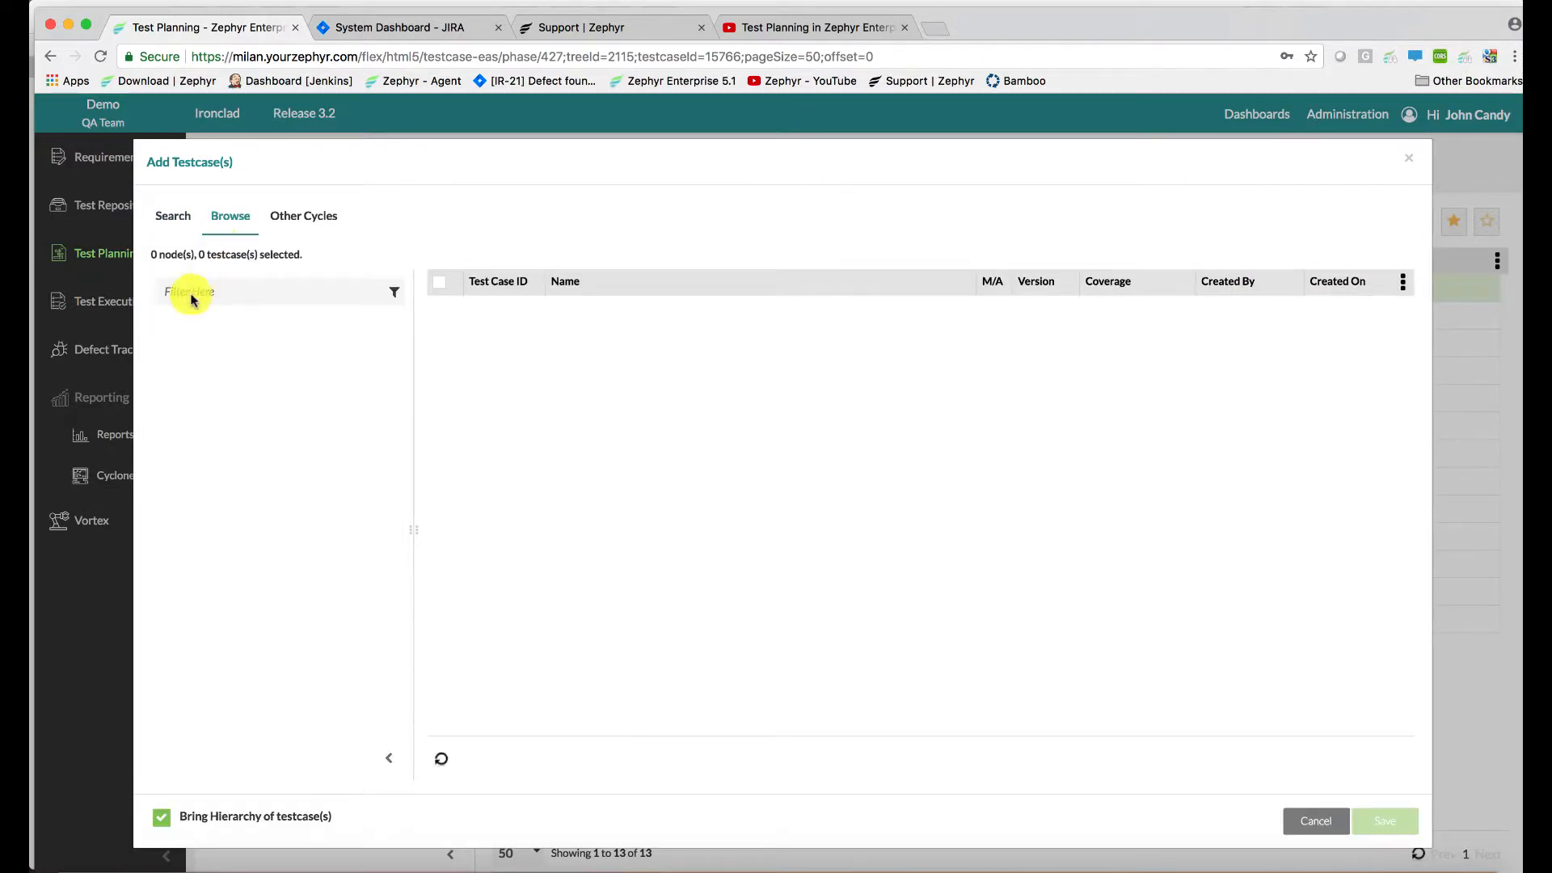
{"action": "left_click", "coordinate": [177, 328]}
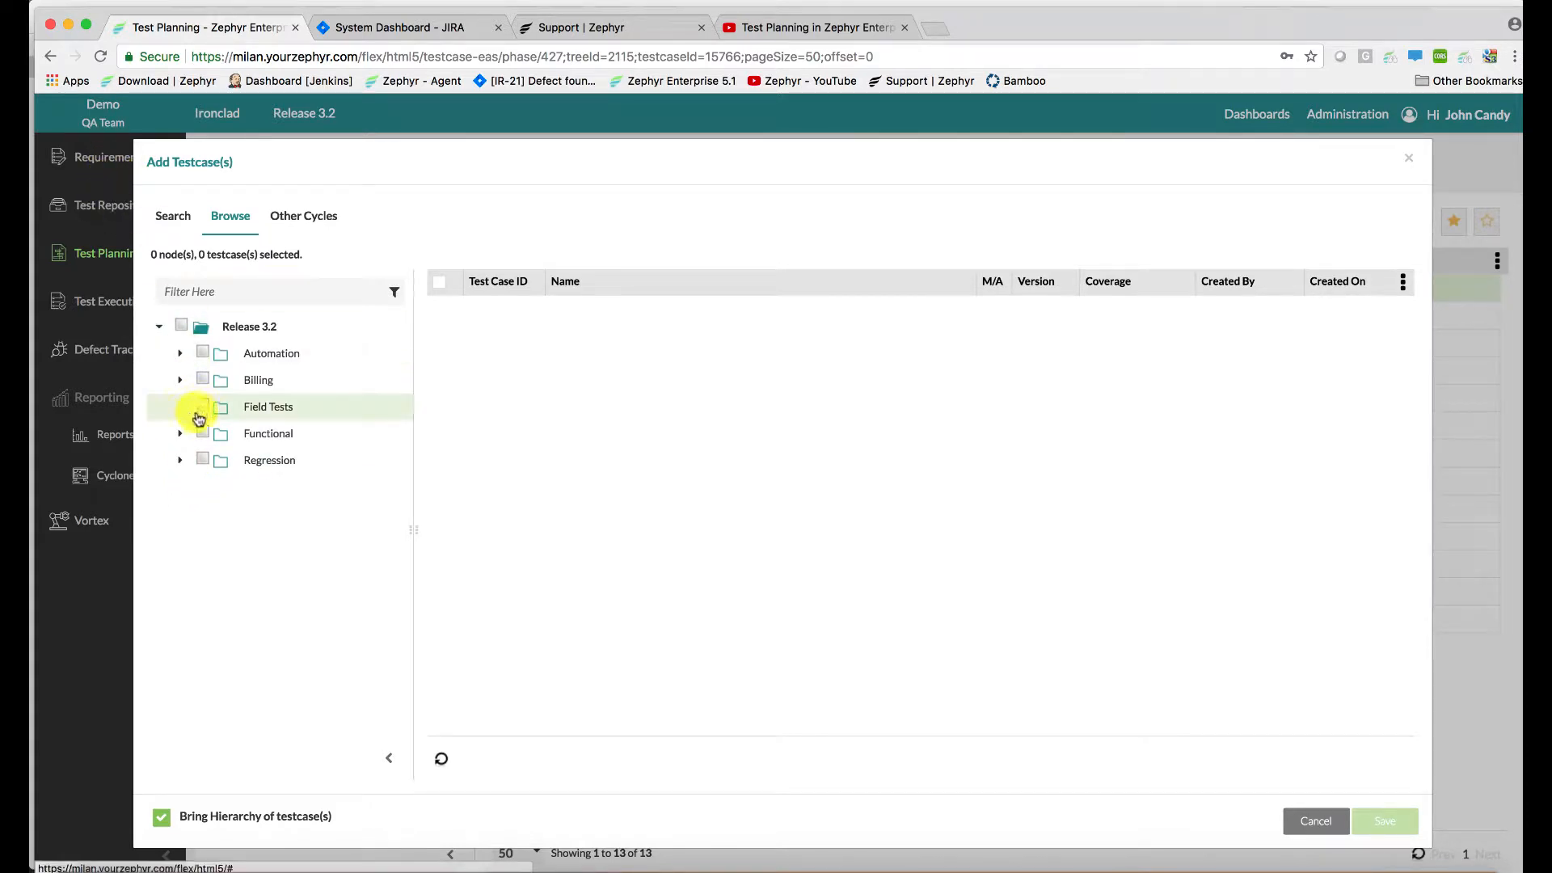
{"action": "left_click", "coordinate": [180, 379]}
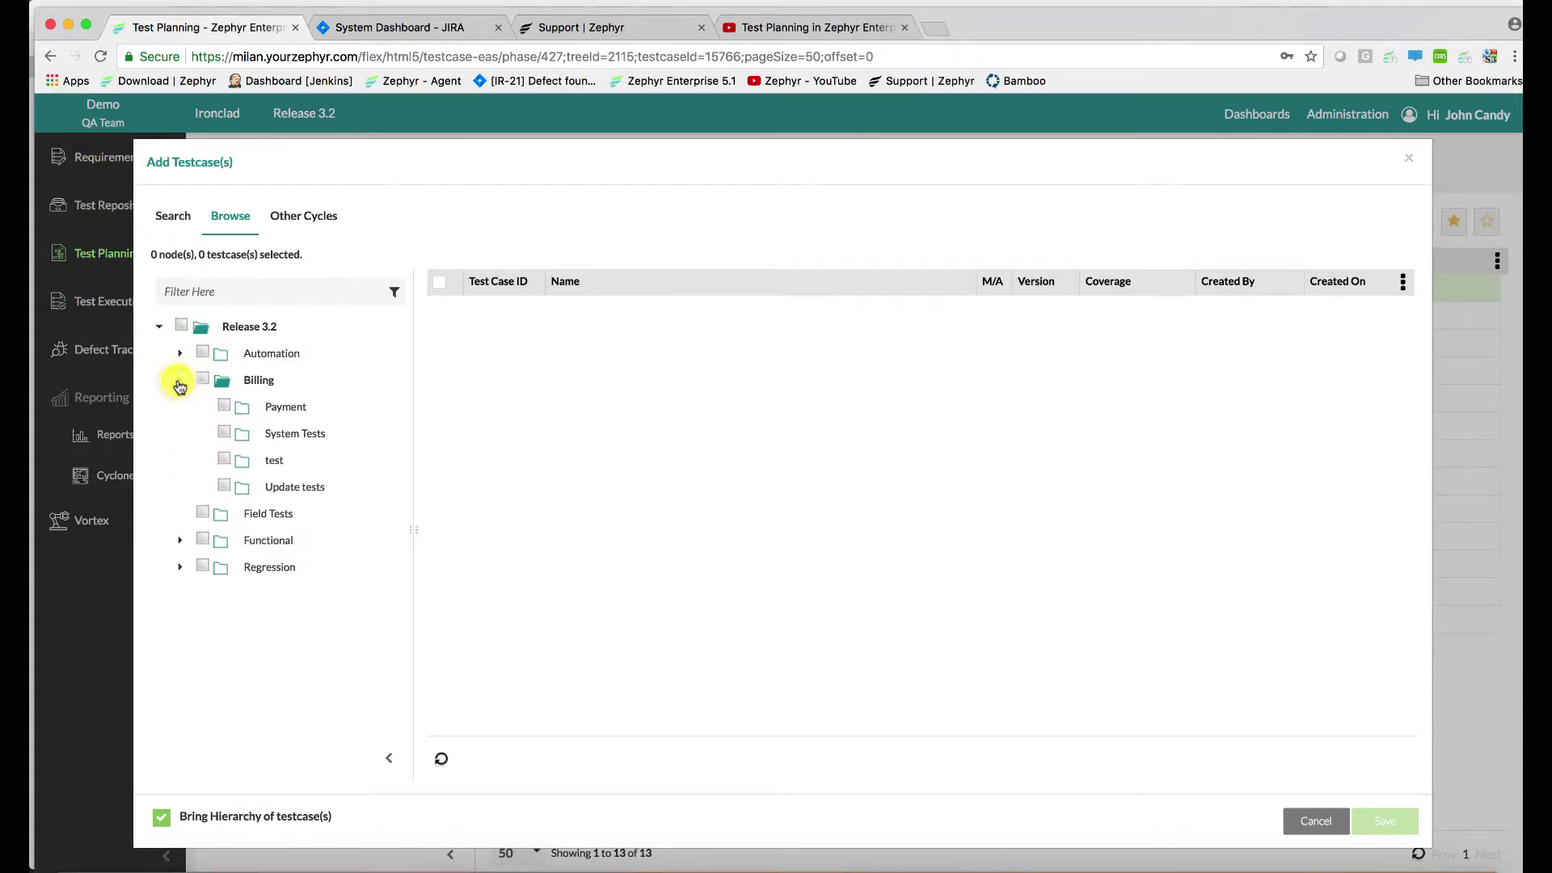
{"action": "left_click", "coordinate": [277, 490]}
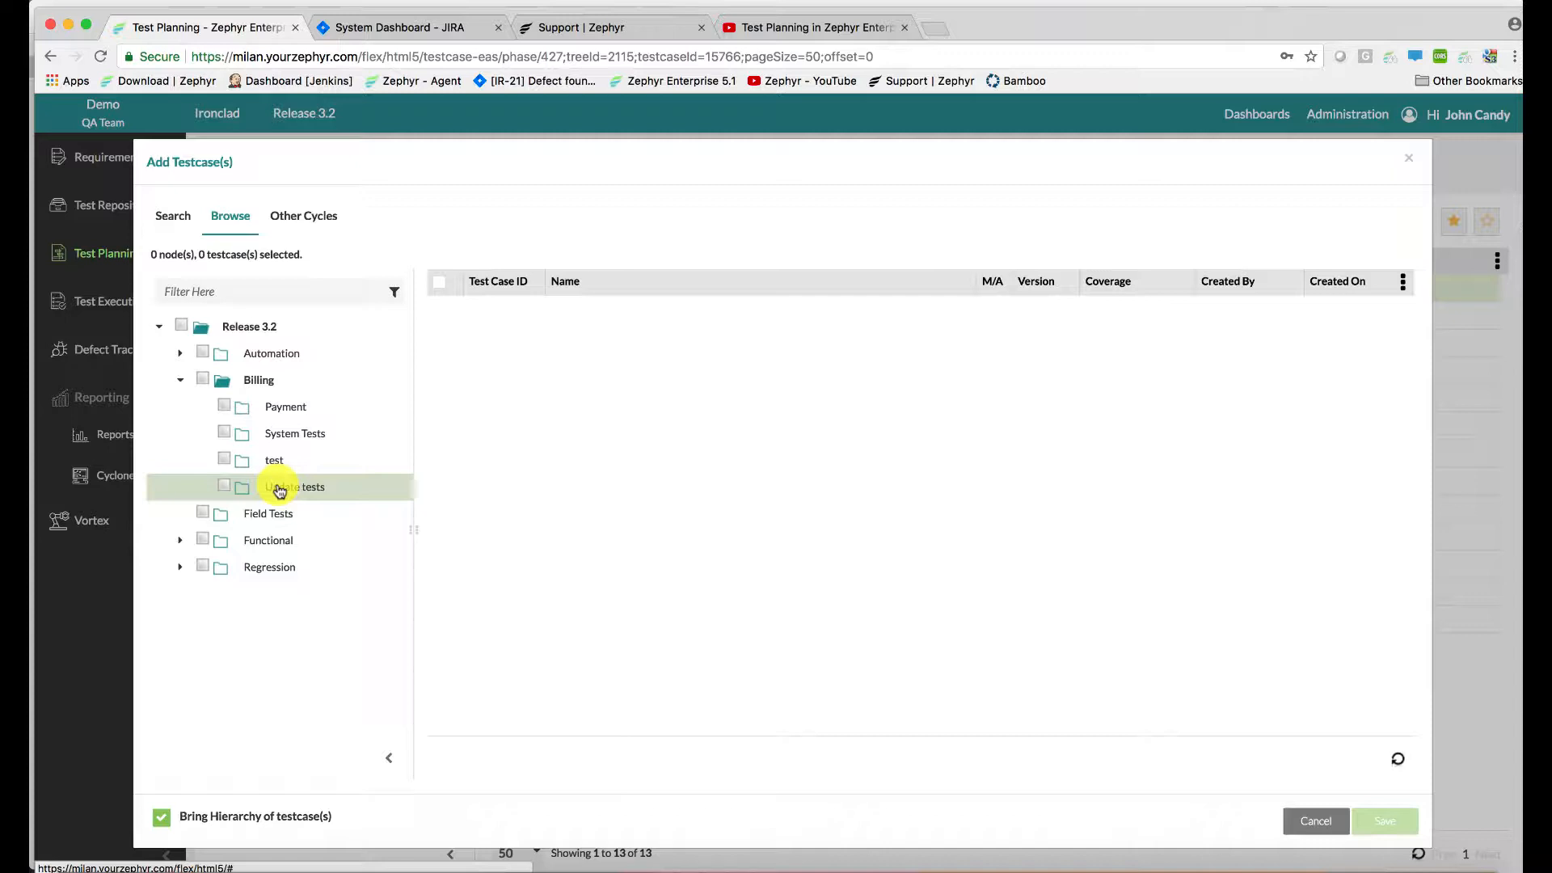
{"action": "left_click", "coordinate": [275, 445]}
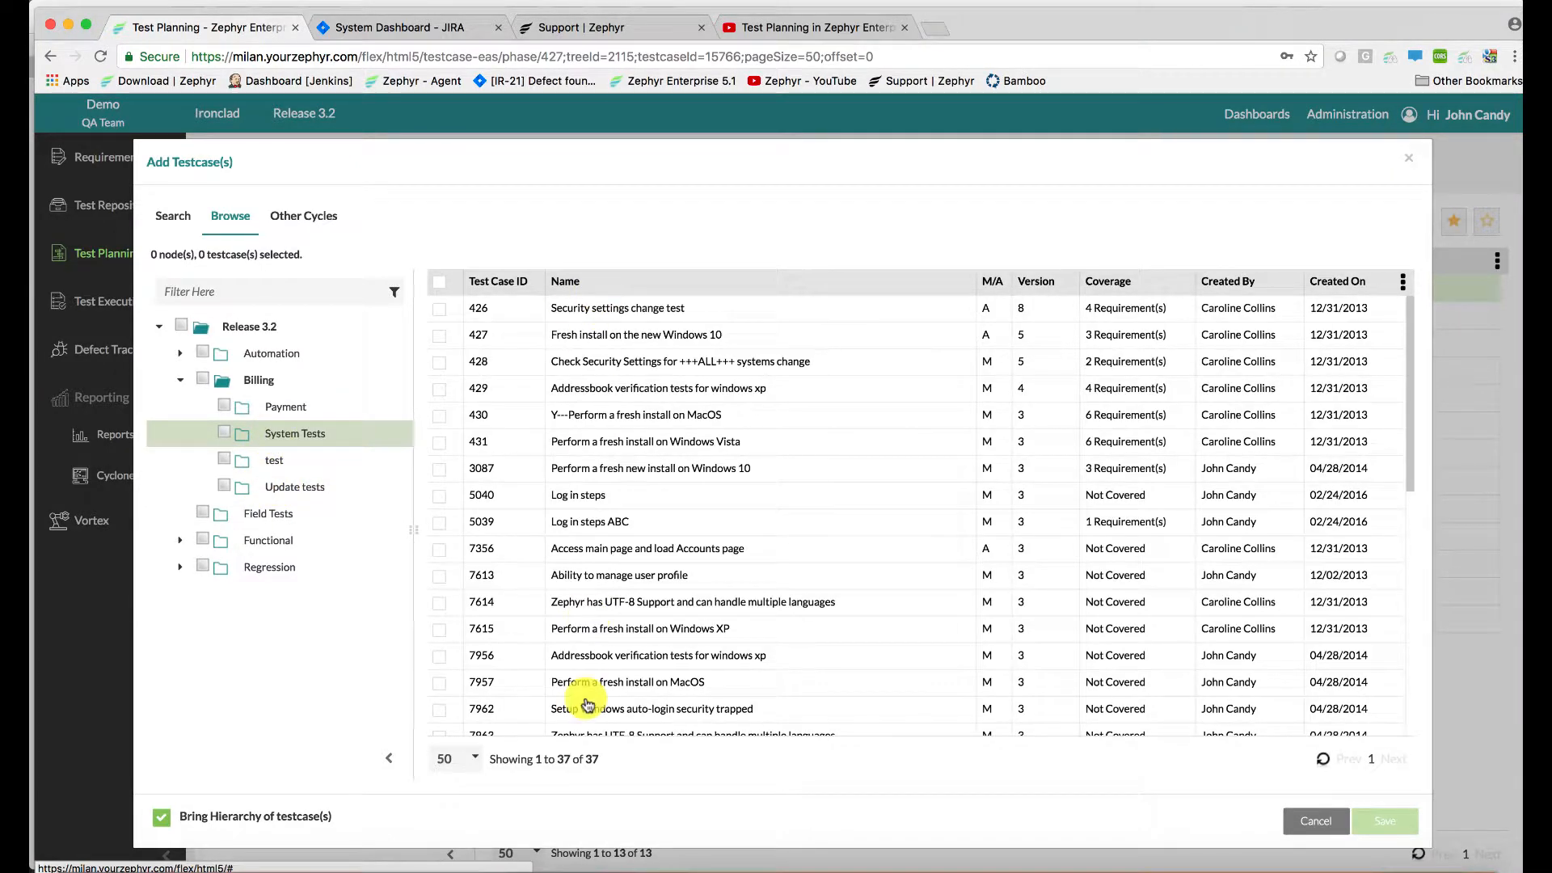
In Other Cycles, choose the Nov-March Sprint cycle and its API tests phase.
{"action": "left_click", "coordinate": [296, 218]}
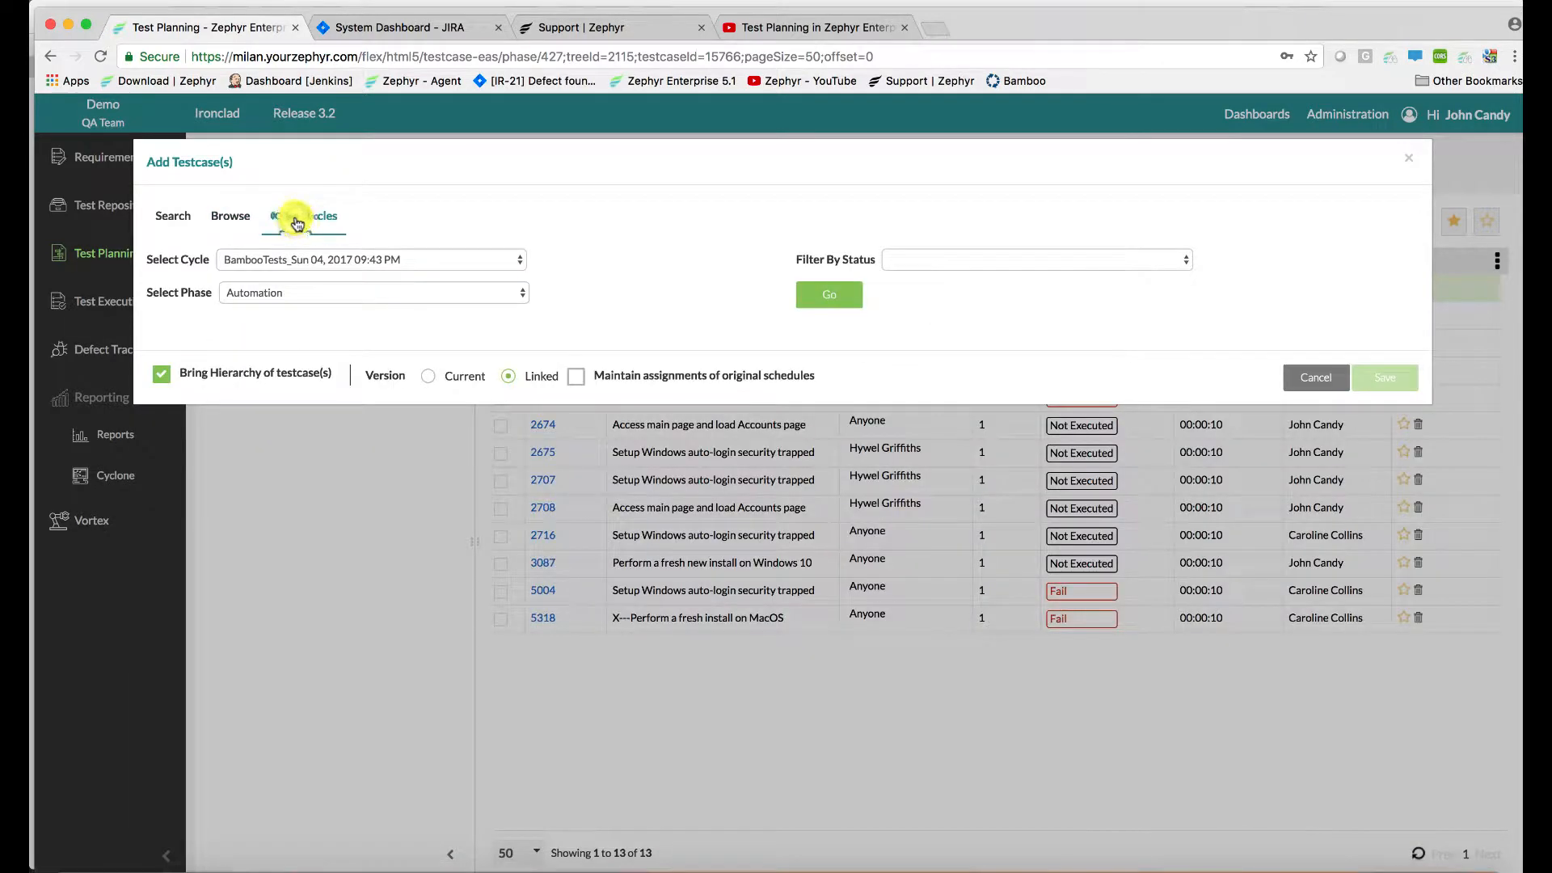
{"action": "left_click", "coordinate": [304, 260]}
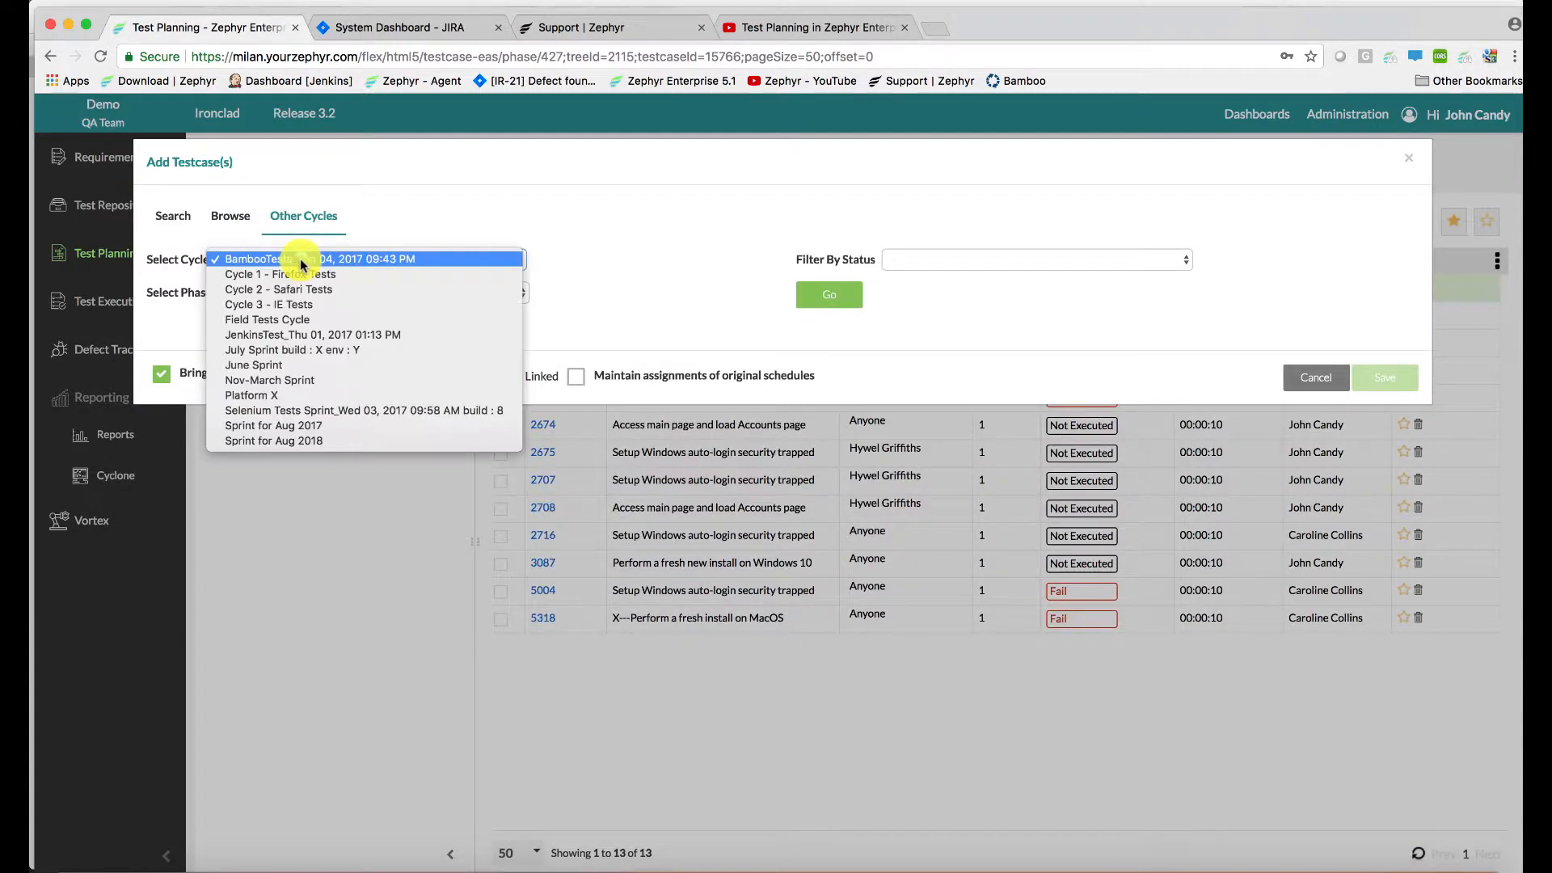
{"action": "left_click", "coordinate": [296, 384]}
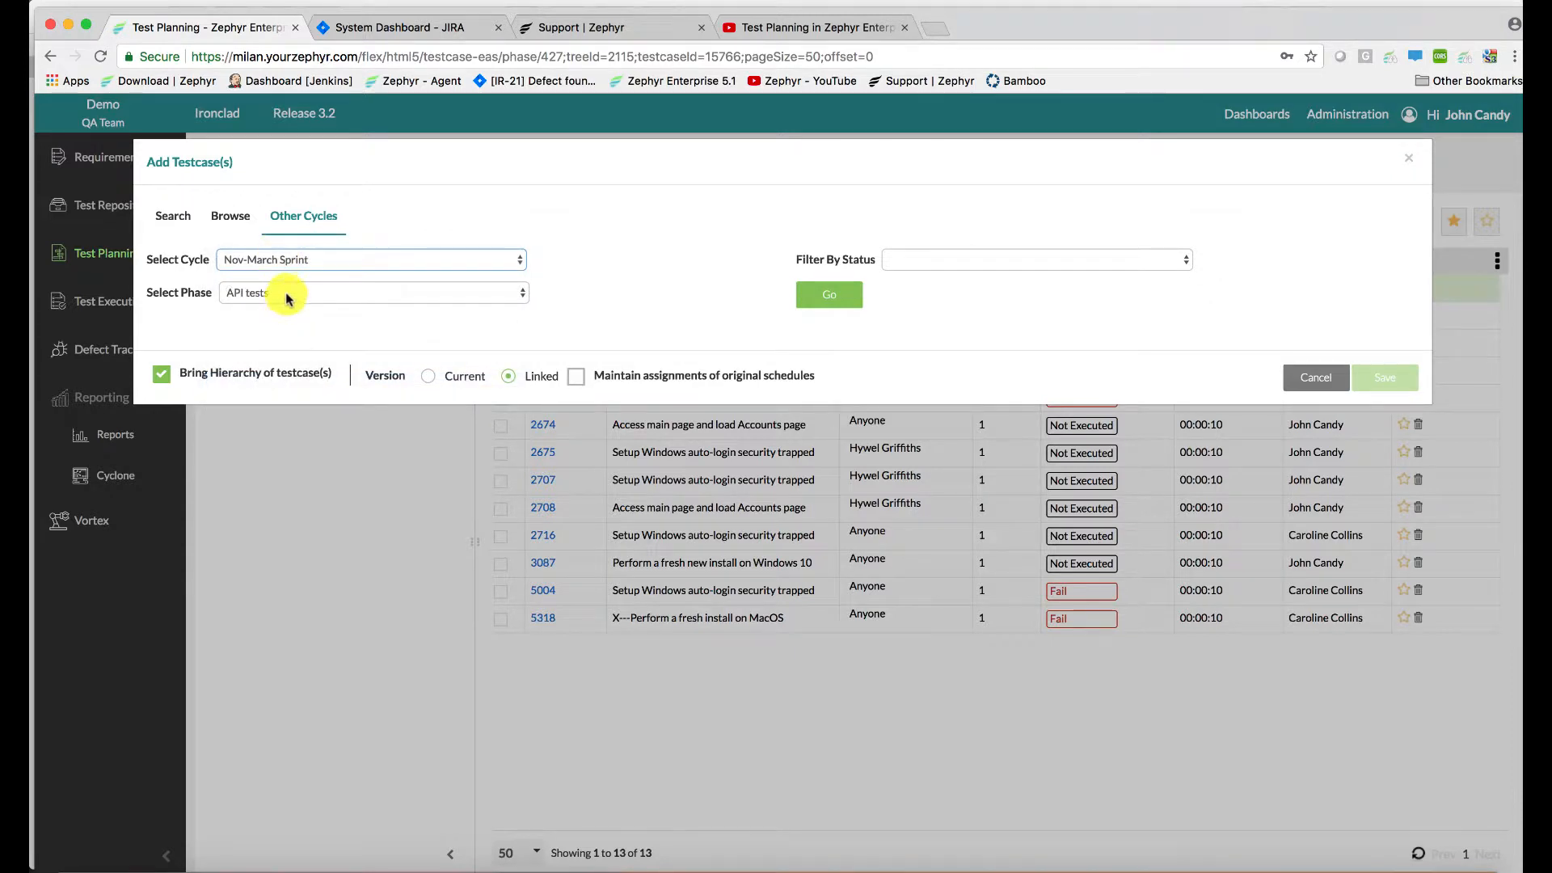
{"action": "left_click", "coordinate": [287, 293]}
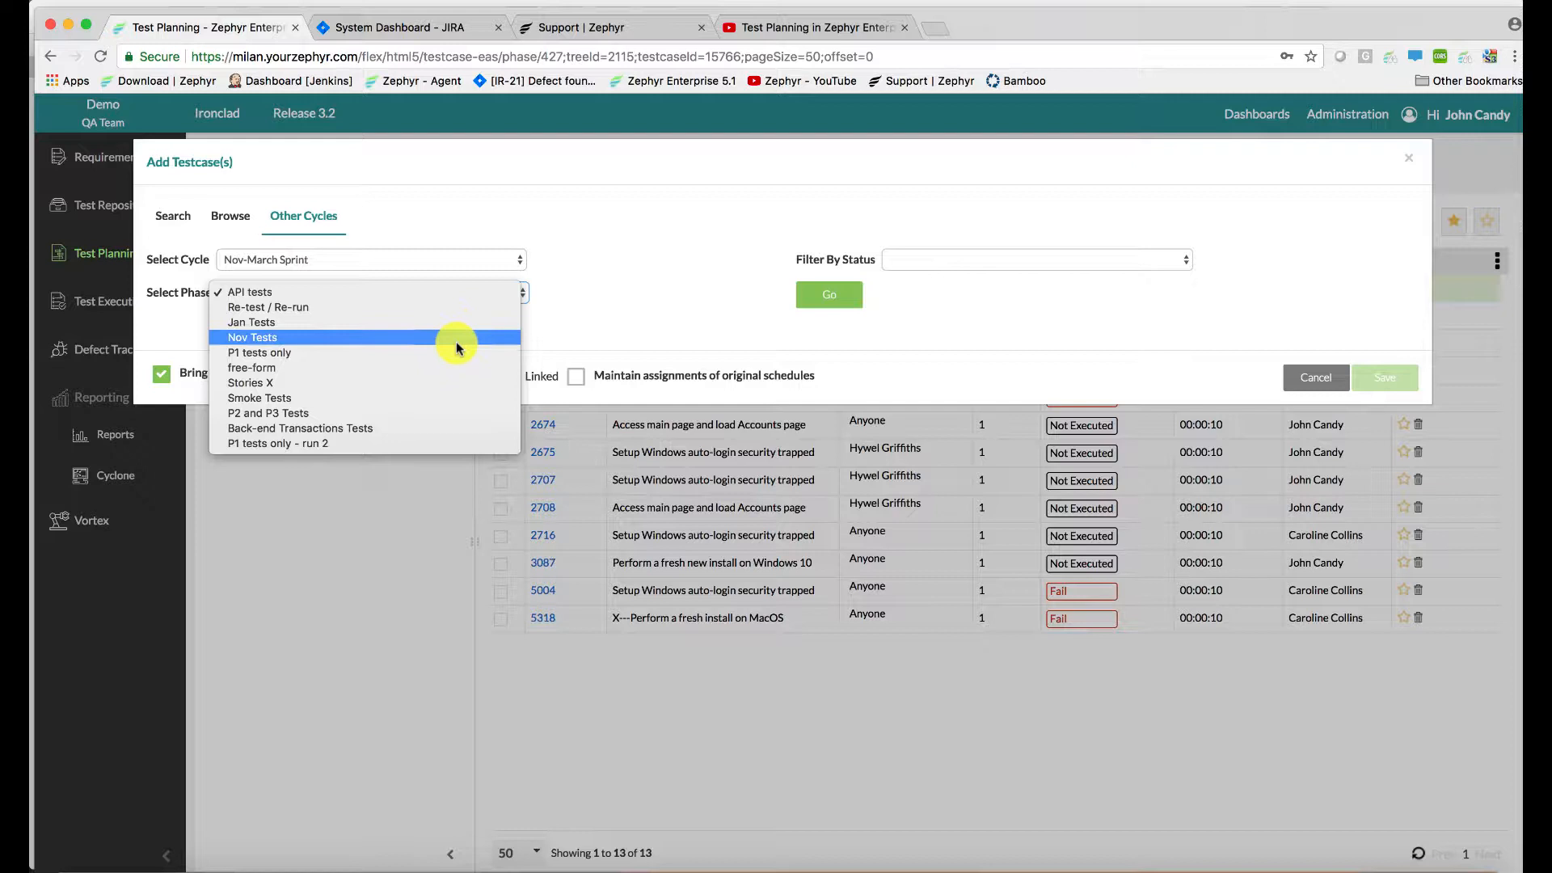
{"action": "left_click", "coordinate": [459, 293]}
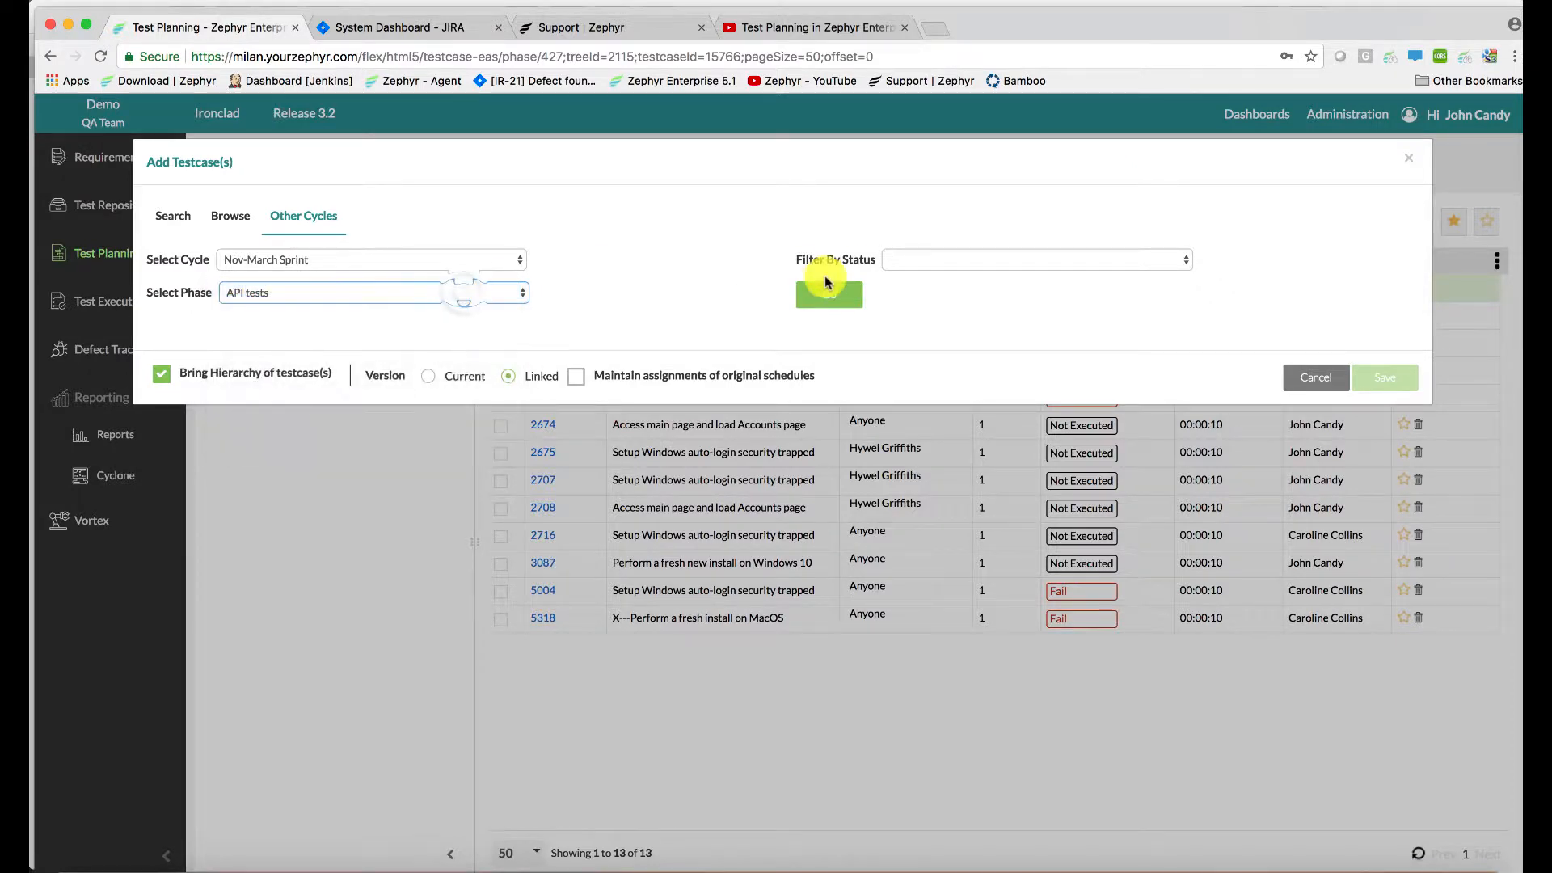
Filter by status Fail and fetch the three failed test cases.
{"action": "left_click", "coordinate": [922, 259]}
{"action": "left_click", "coordinate": [899, 288]}
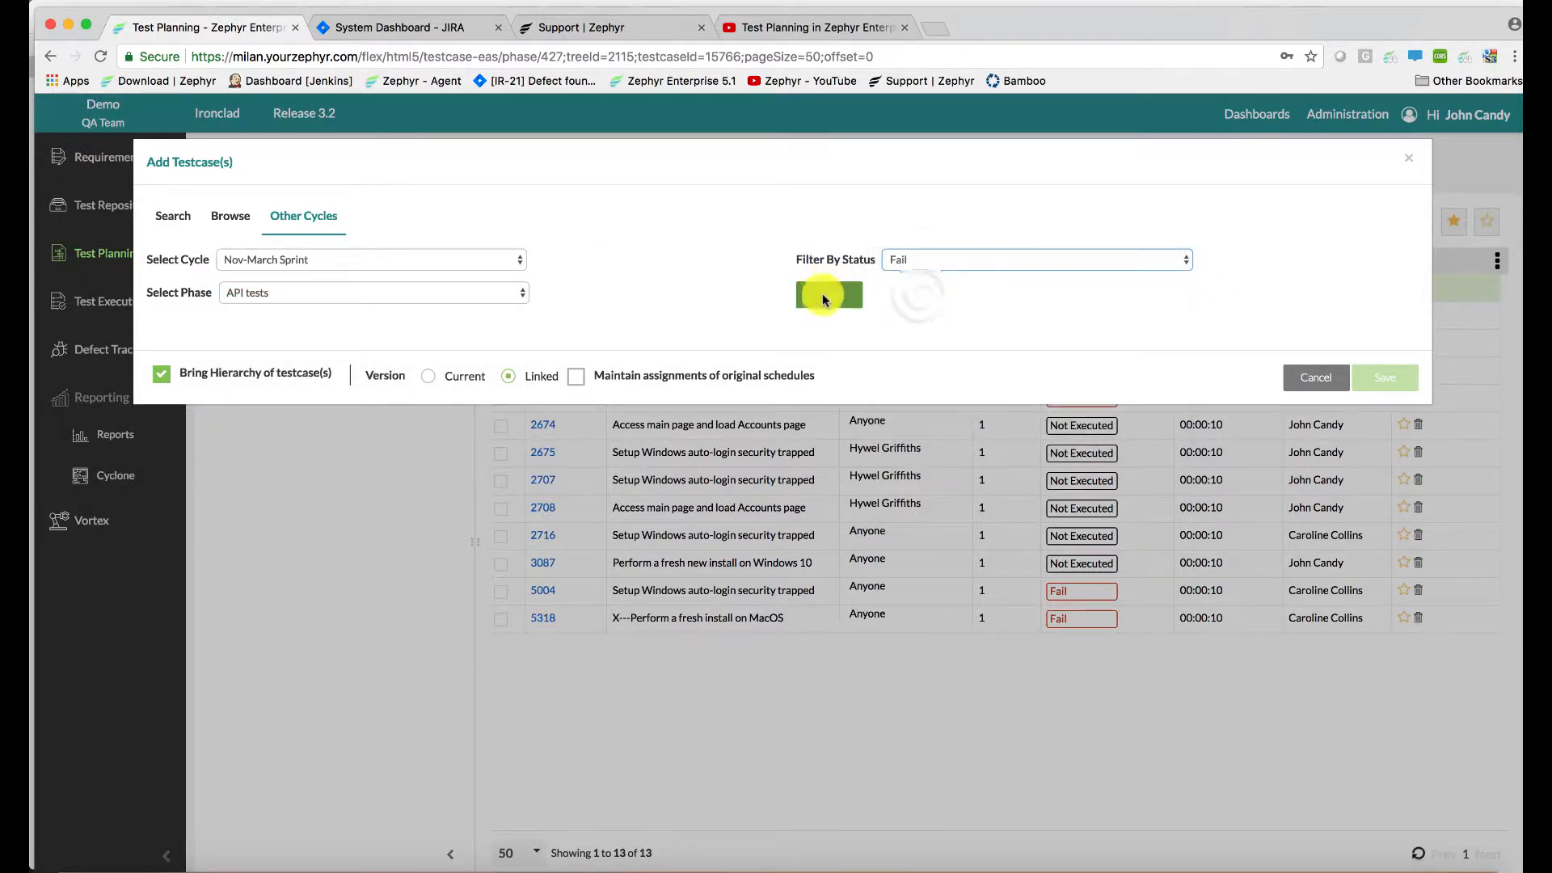
{"action": "left_click", "coordinate": [824, 300]}
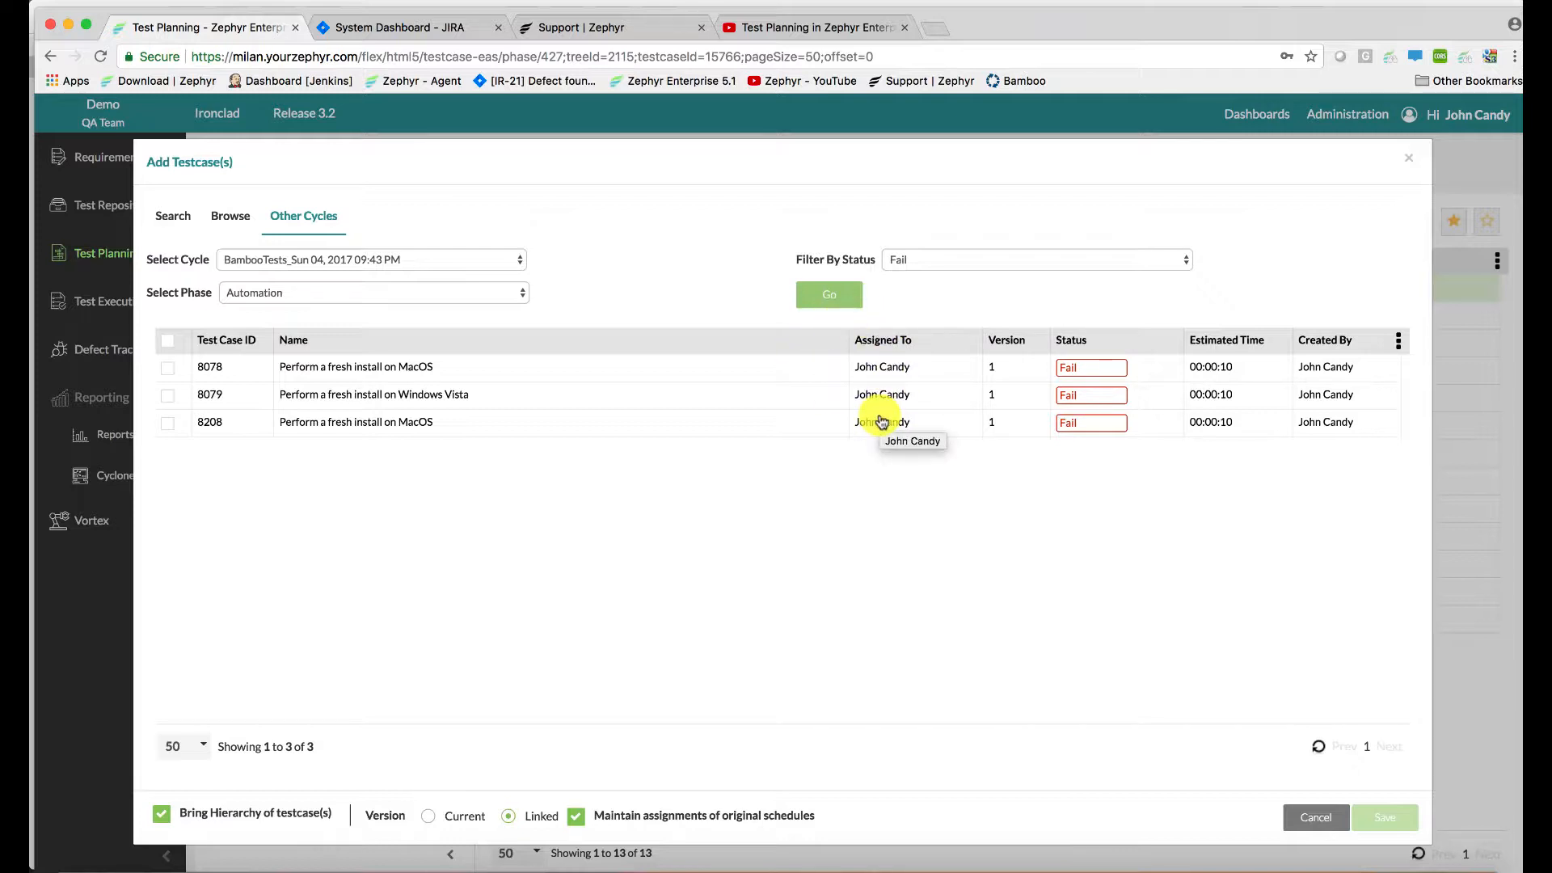
Cancel the add dialog, reassign test 2675 to another tester and set 2707 to Anyone.
{"action": "left_click", "coordinate": [1321, 823]}
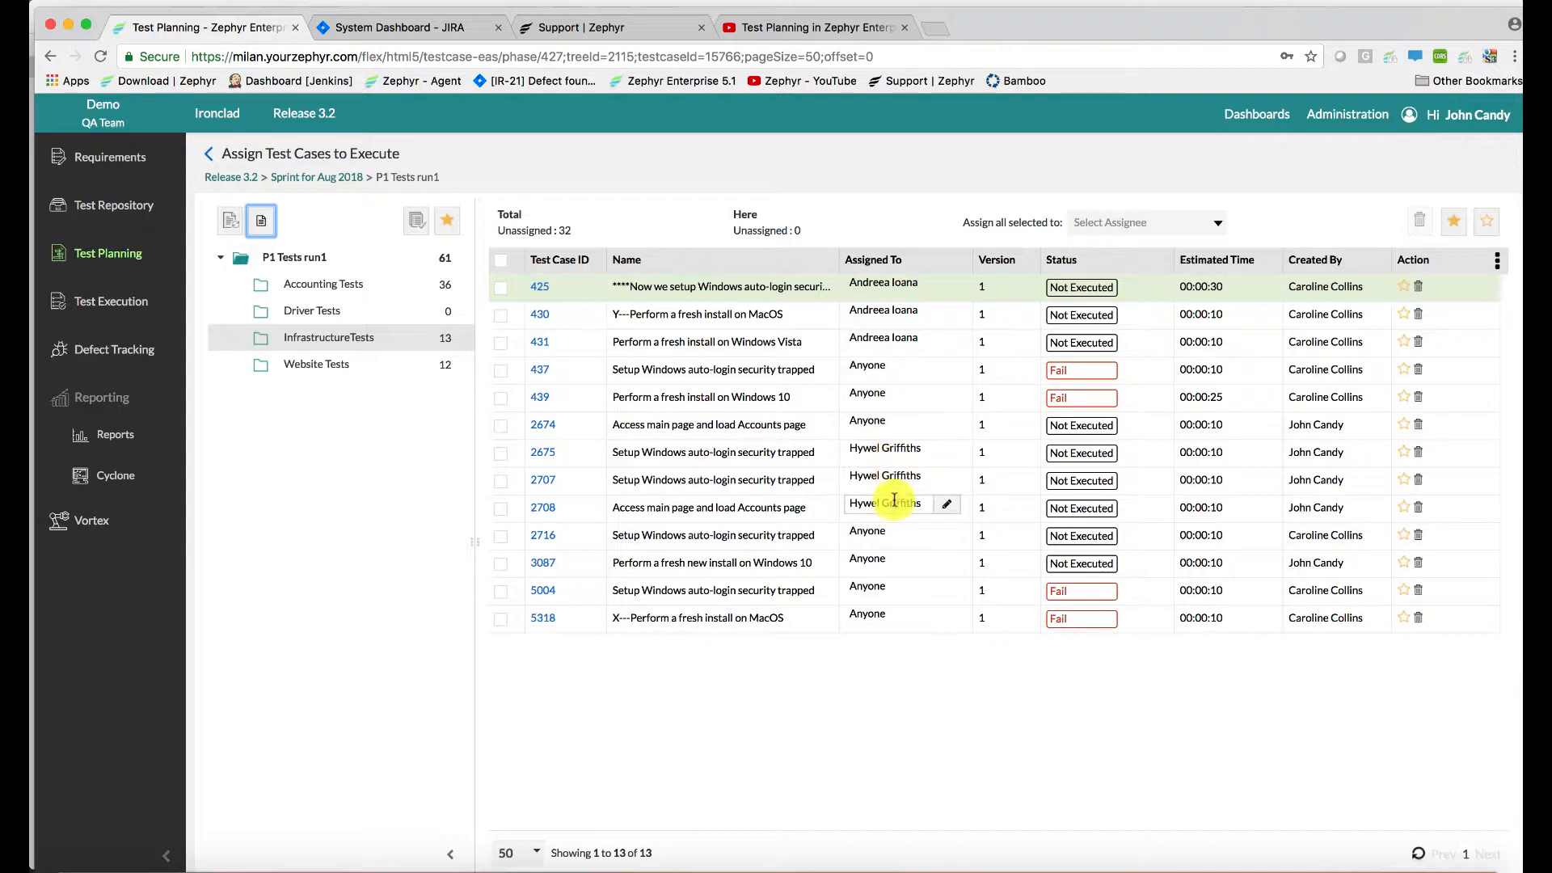
{"action": "left_click", "coordinate": [917, 444]}
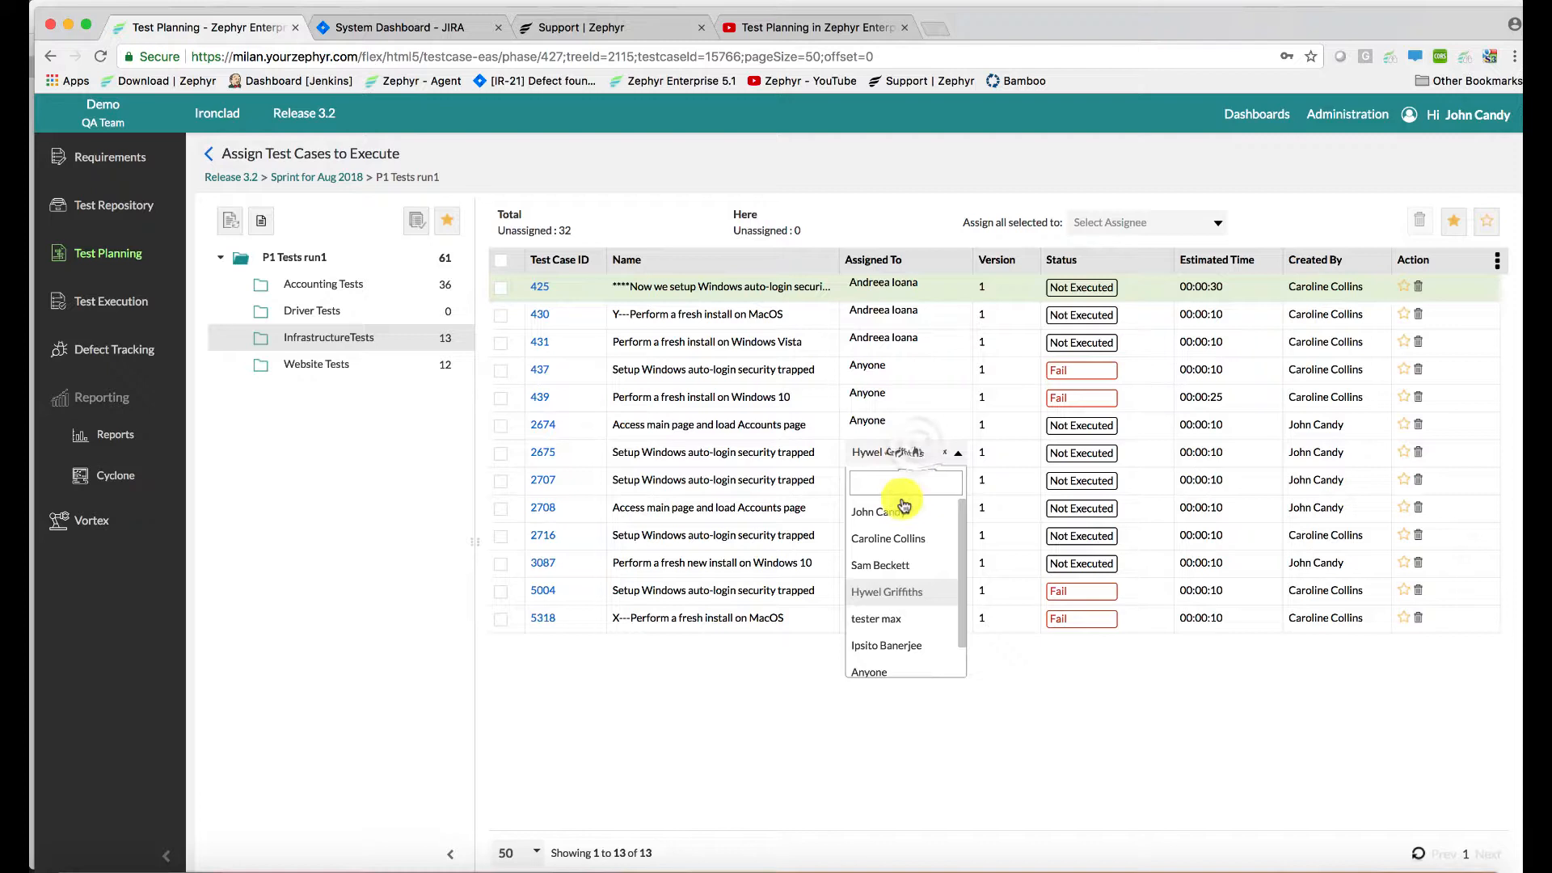
{"action": "left_click", "coordinate": [902, 540]}
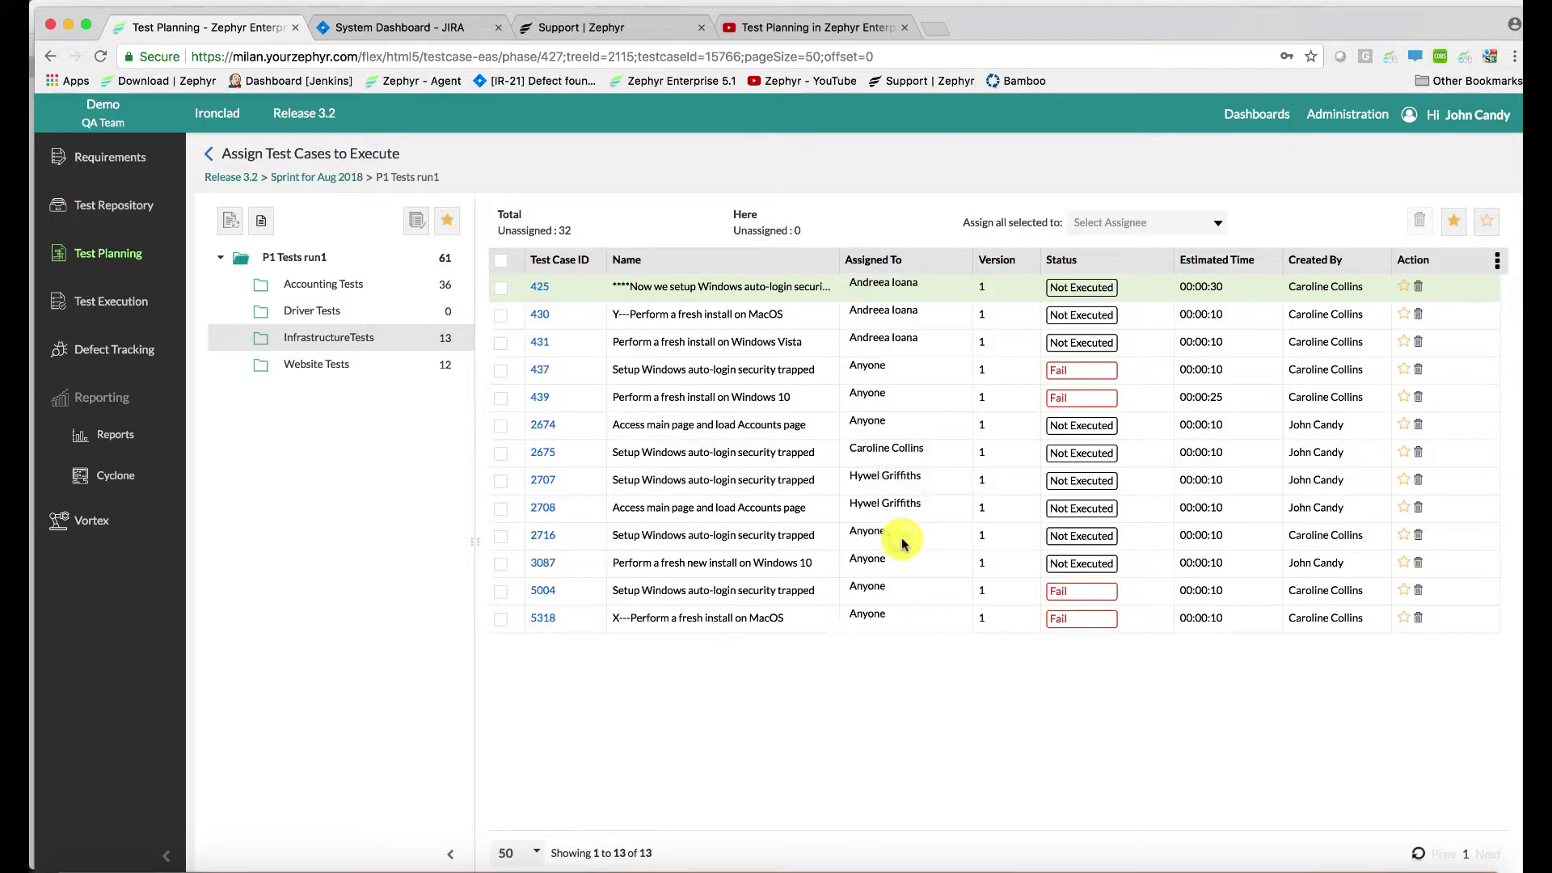
{"action": "left_click", "coordinate": [887, 481]}
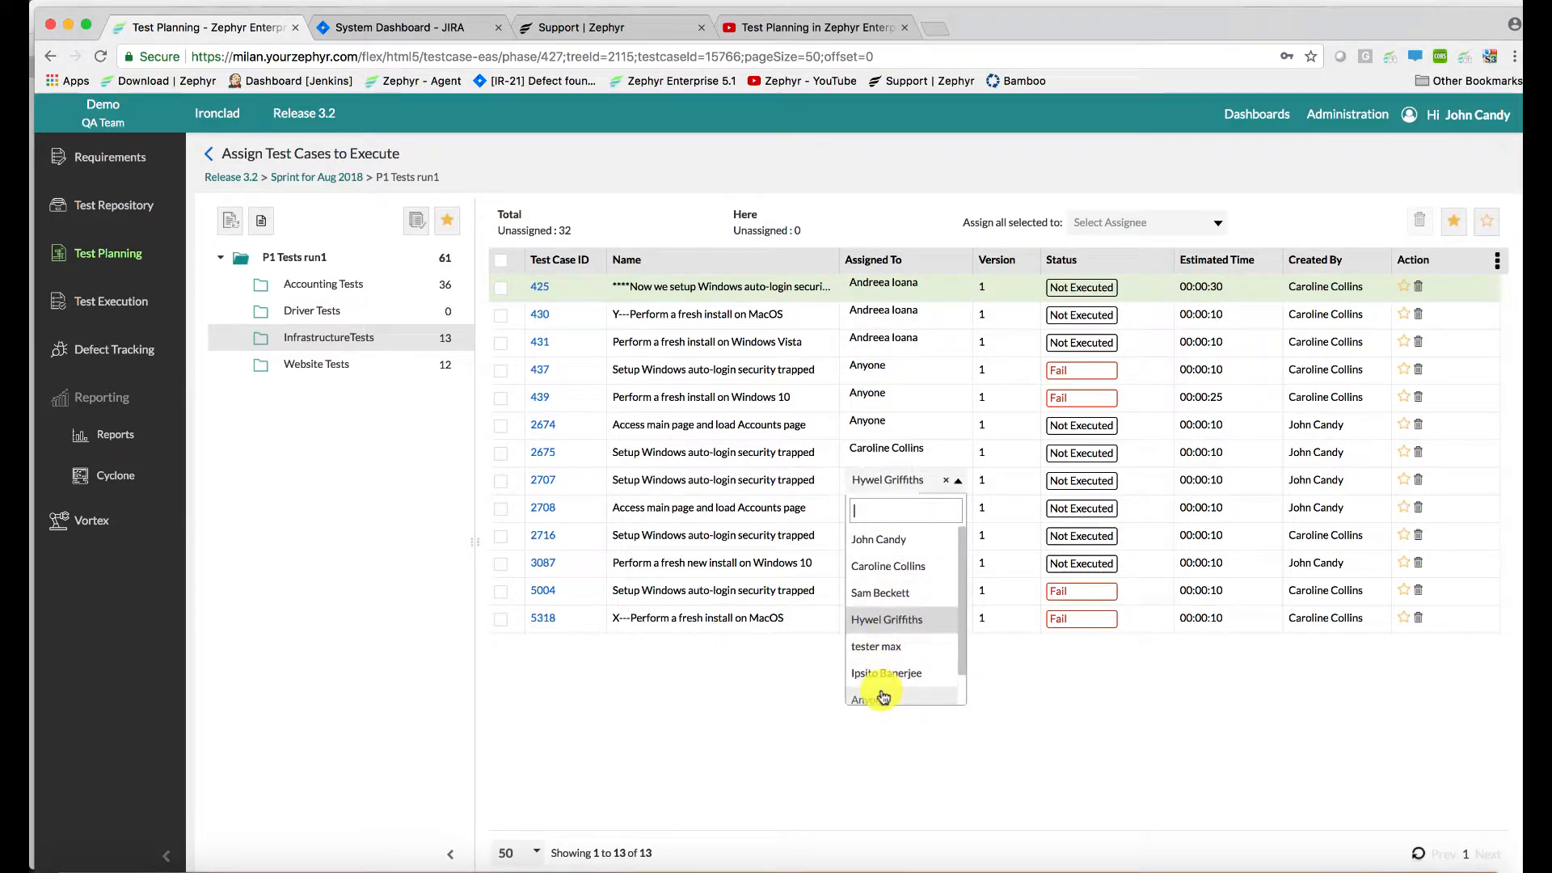
{"action": "left_click", "coordinate": [883, 700]}
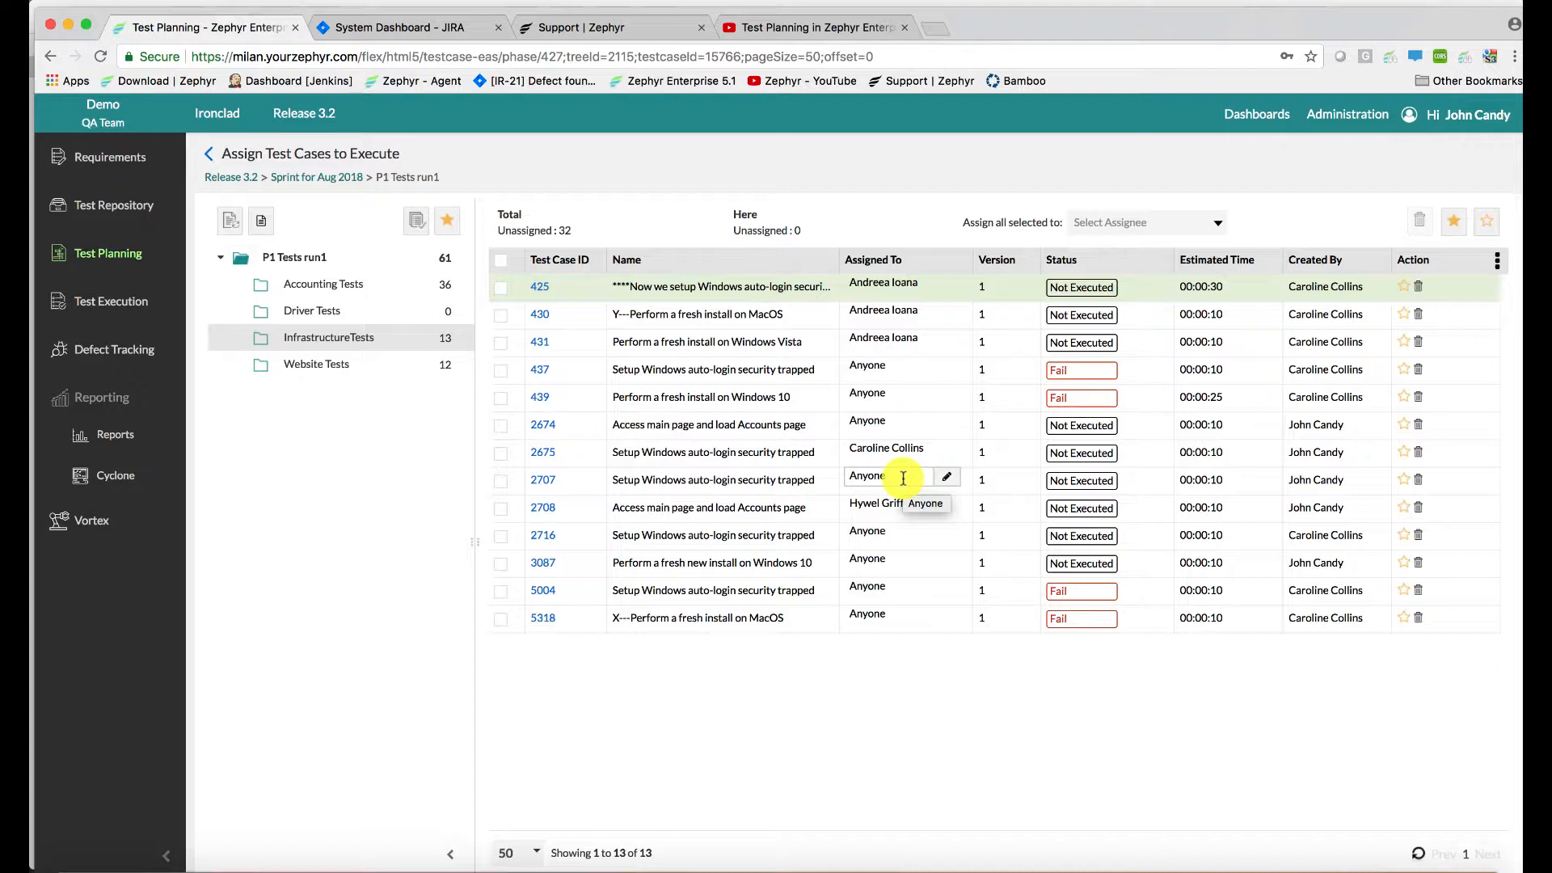
{"action": "left_click", "coordinate": [502, 432]}
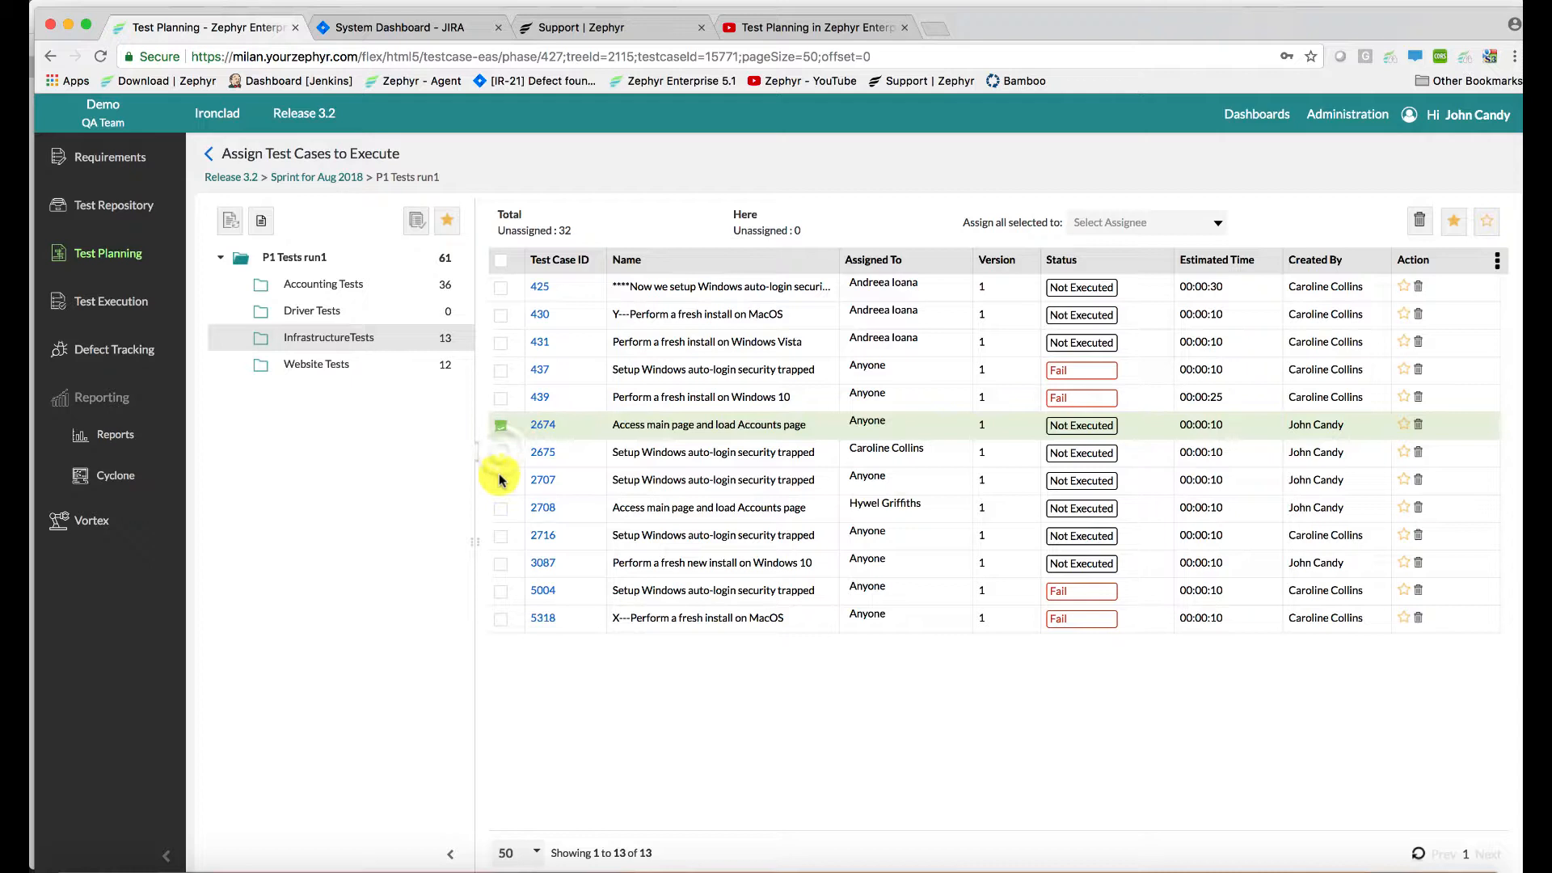
{"action": "left_click", "coordinate": [502, 482]}
{"action": "left_click", "coordinate": [501, 509]}
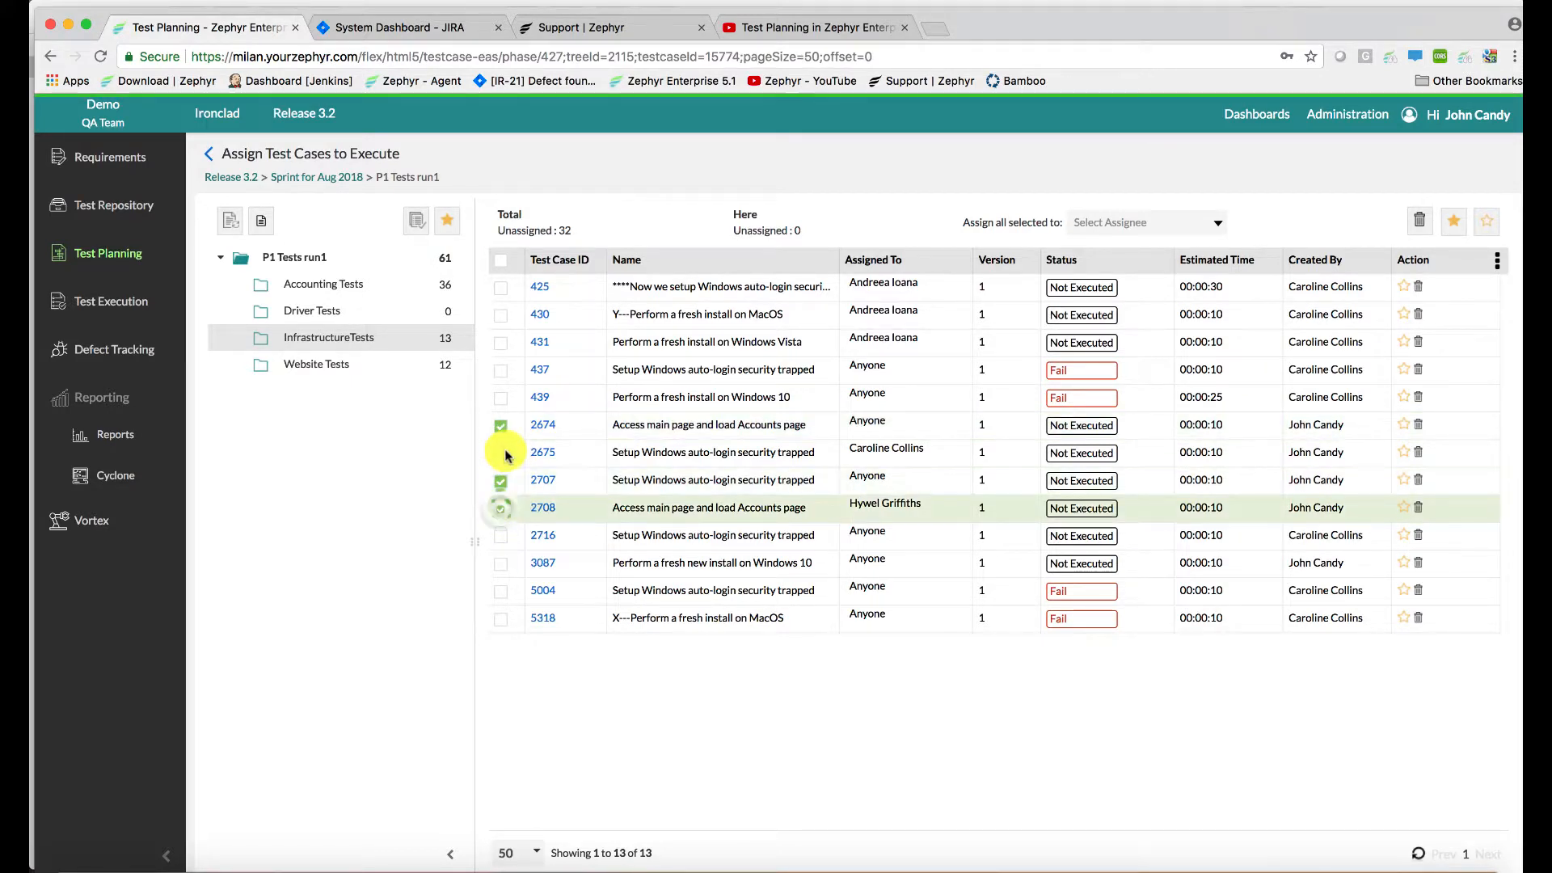
{"action": "left_click", "coordinate": [501, 454]}
{"action": "left_click", "coordinate": [501, 536]}
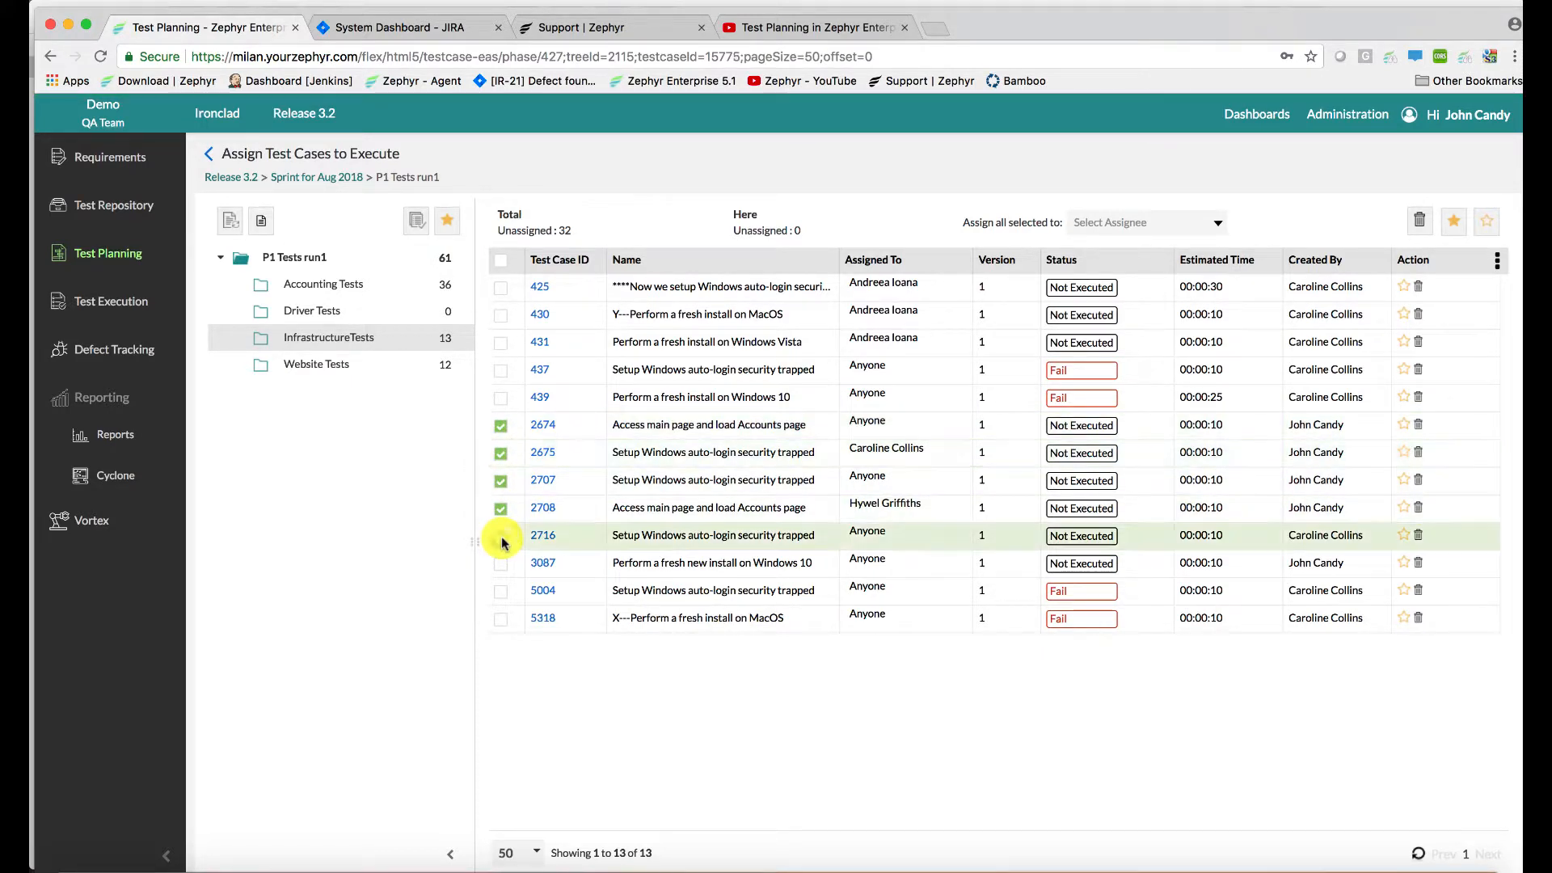
{"action": "left_click", "coordinate": [501, 564]}
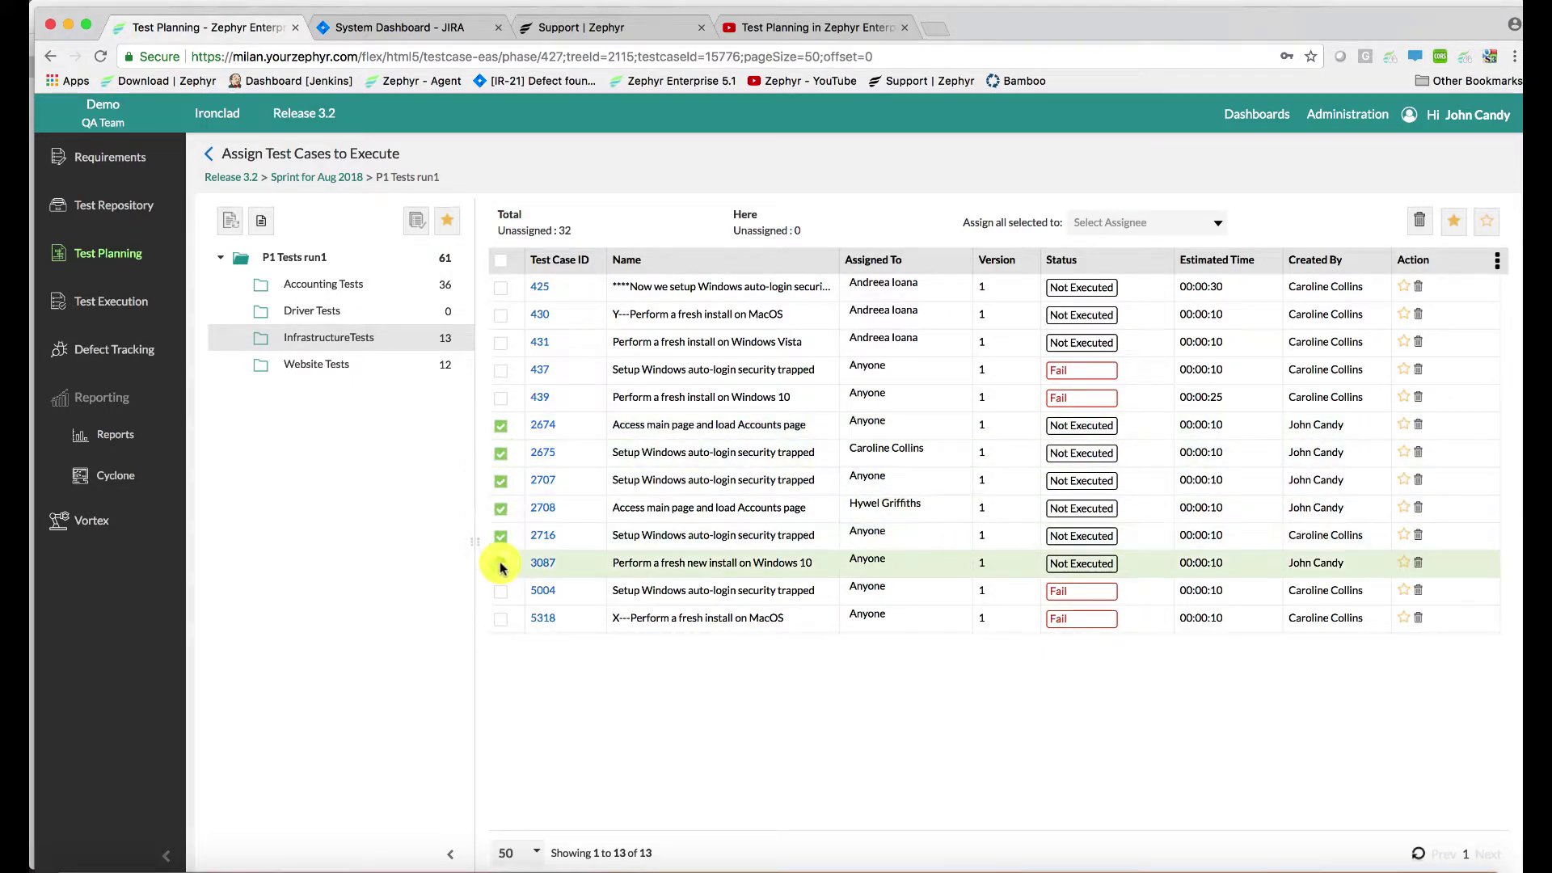
{"action": "left_click", "coordinate": [1106, 222]}
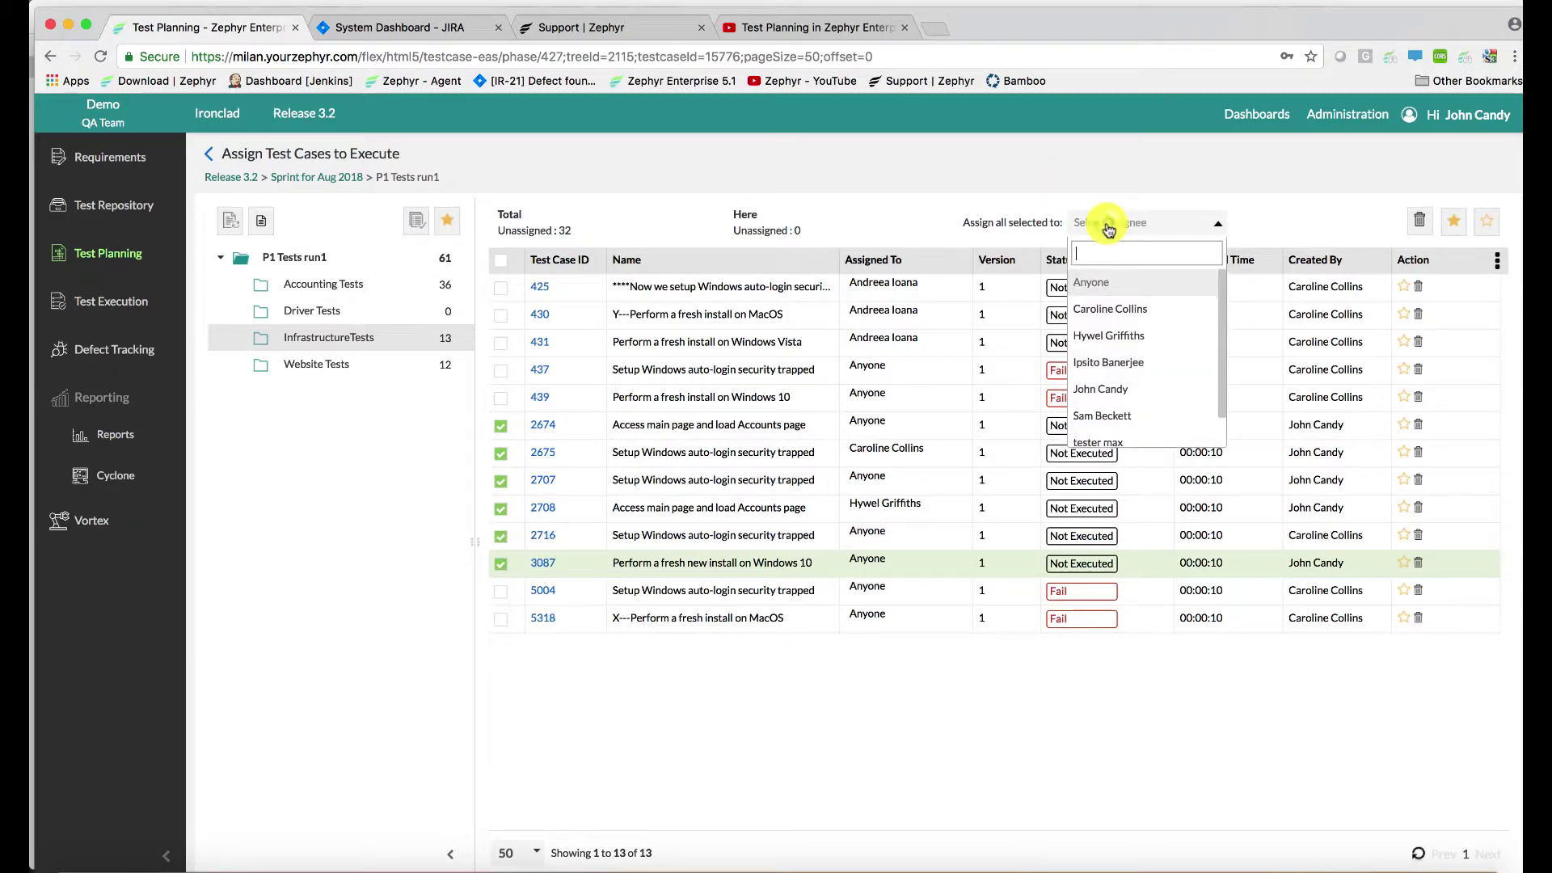
{"action": "scroll", "coordinate": [1101, 428], "scroll_direction": "down", "scroll_amount": 1}
{"action": "left_click", "coordinate": [1102, 380]}
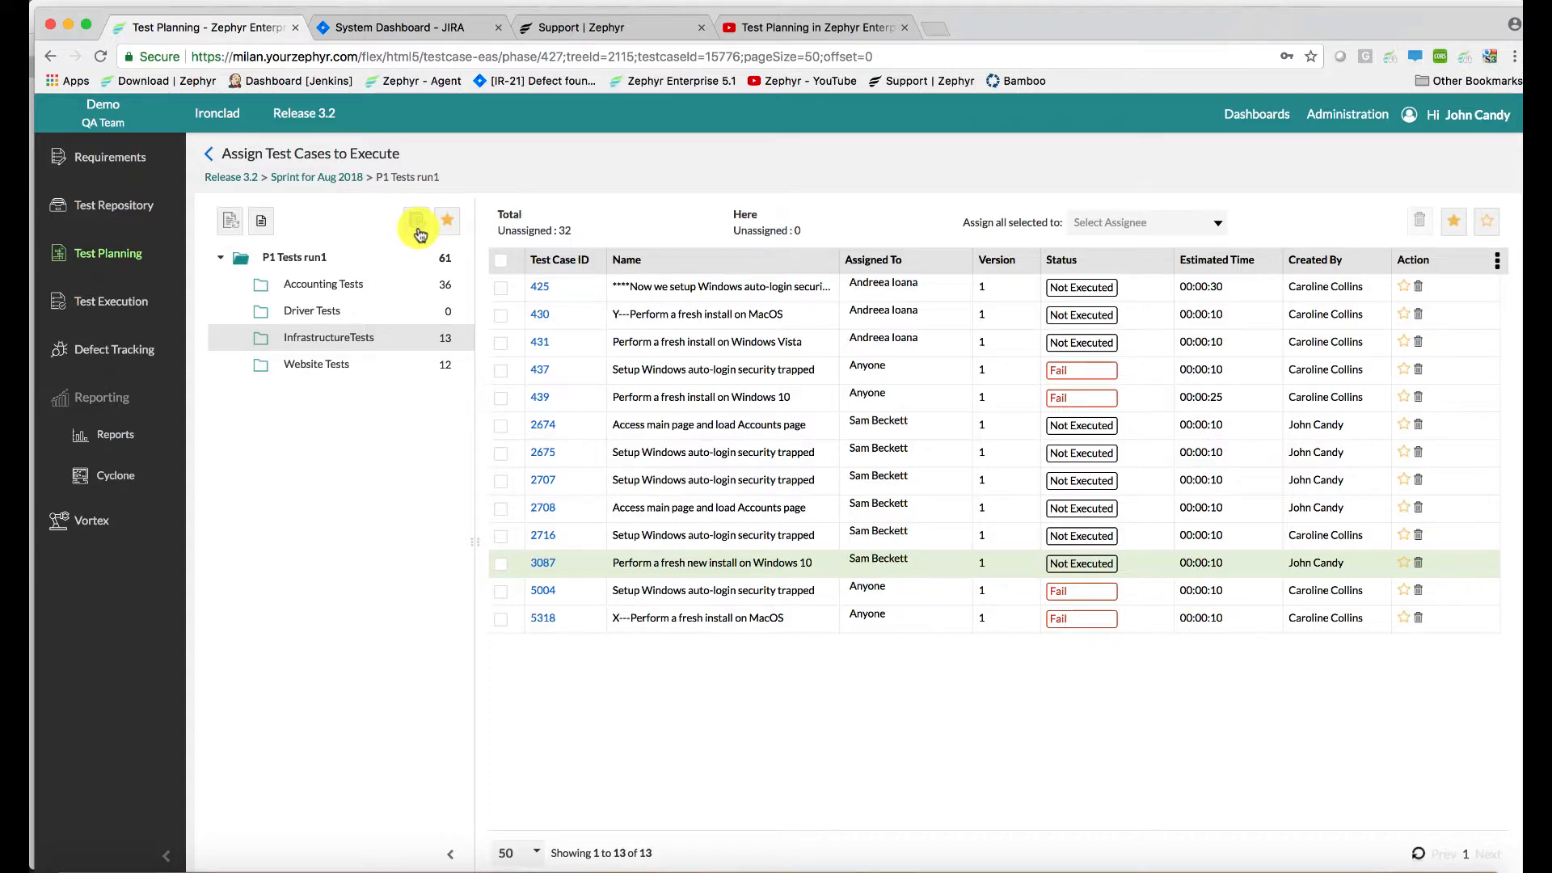
Bulk-reassign Sam Beckett's Not Executed cases to Anyone, including sub folders, and save.
{"action": "left_click", "coordinate": [420, 230]}
{"action": "left_click", "coordinate": [524, 323]}
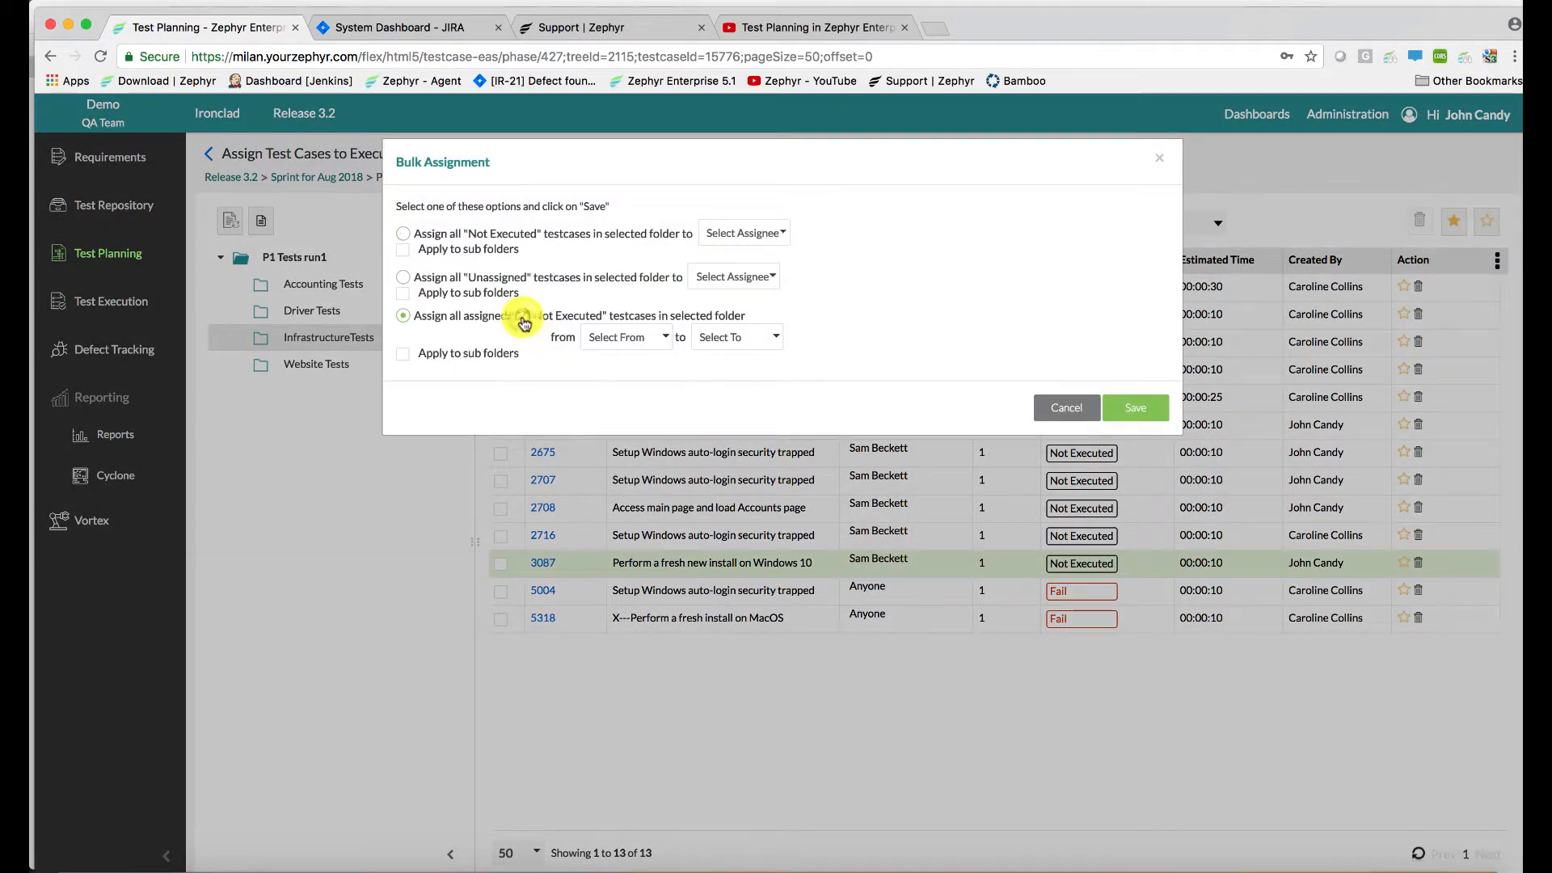
{"action": "left_click", "coordinate": [608, 337]}
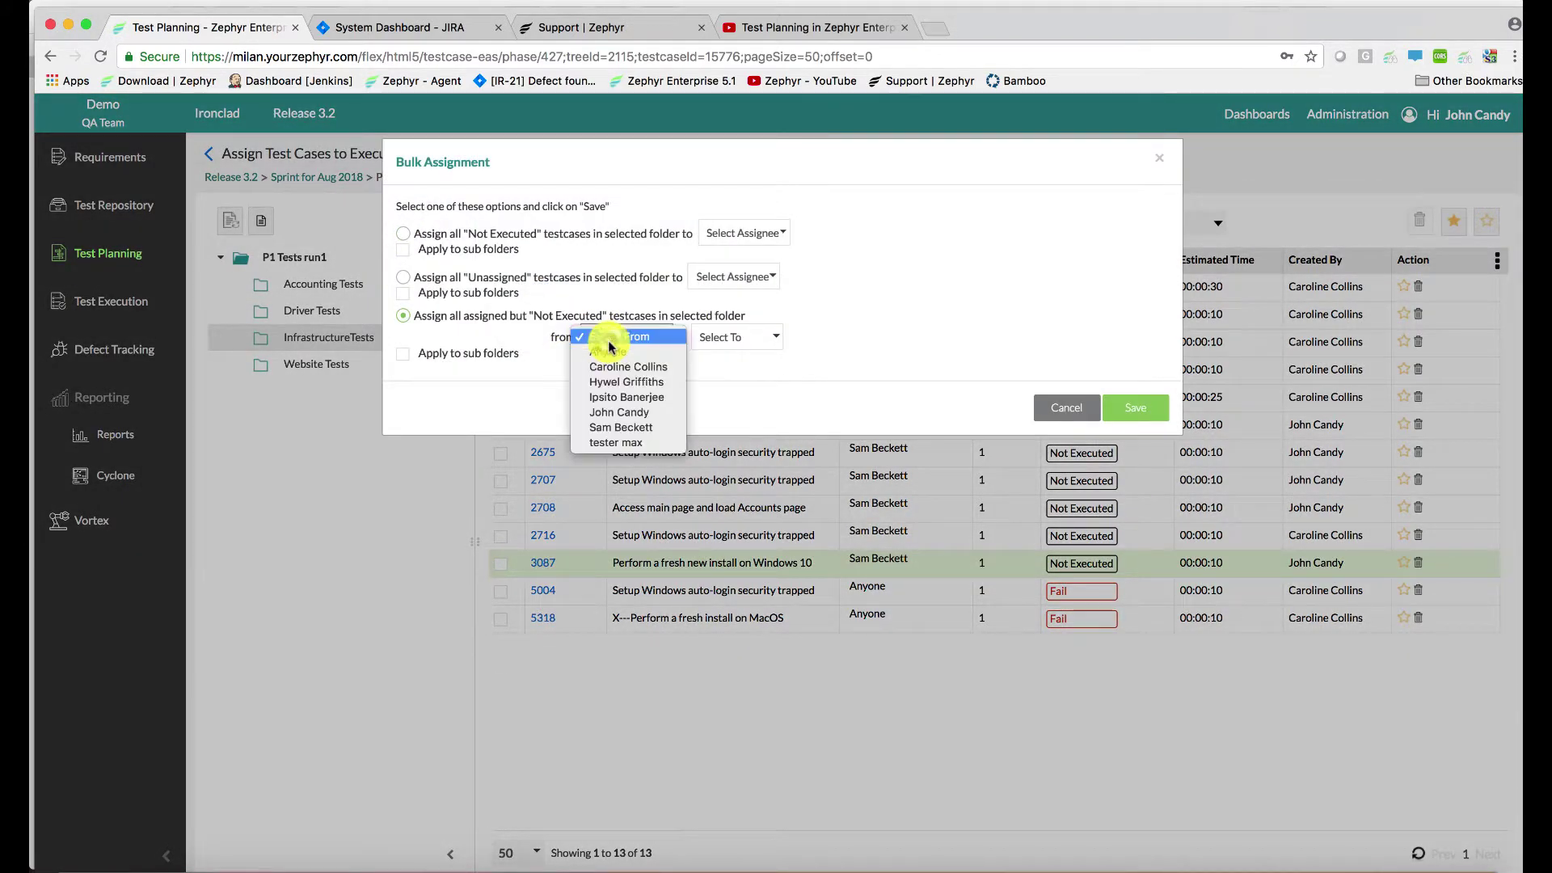
{"action": "left_click", "coordinate": [620, 427]}
{"action": "left_click", "coordinate": [726, 336]}
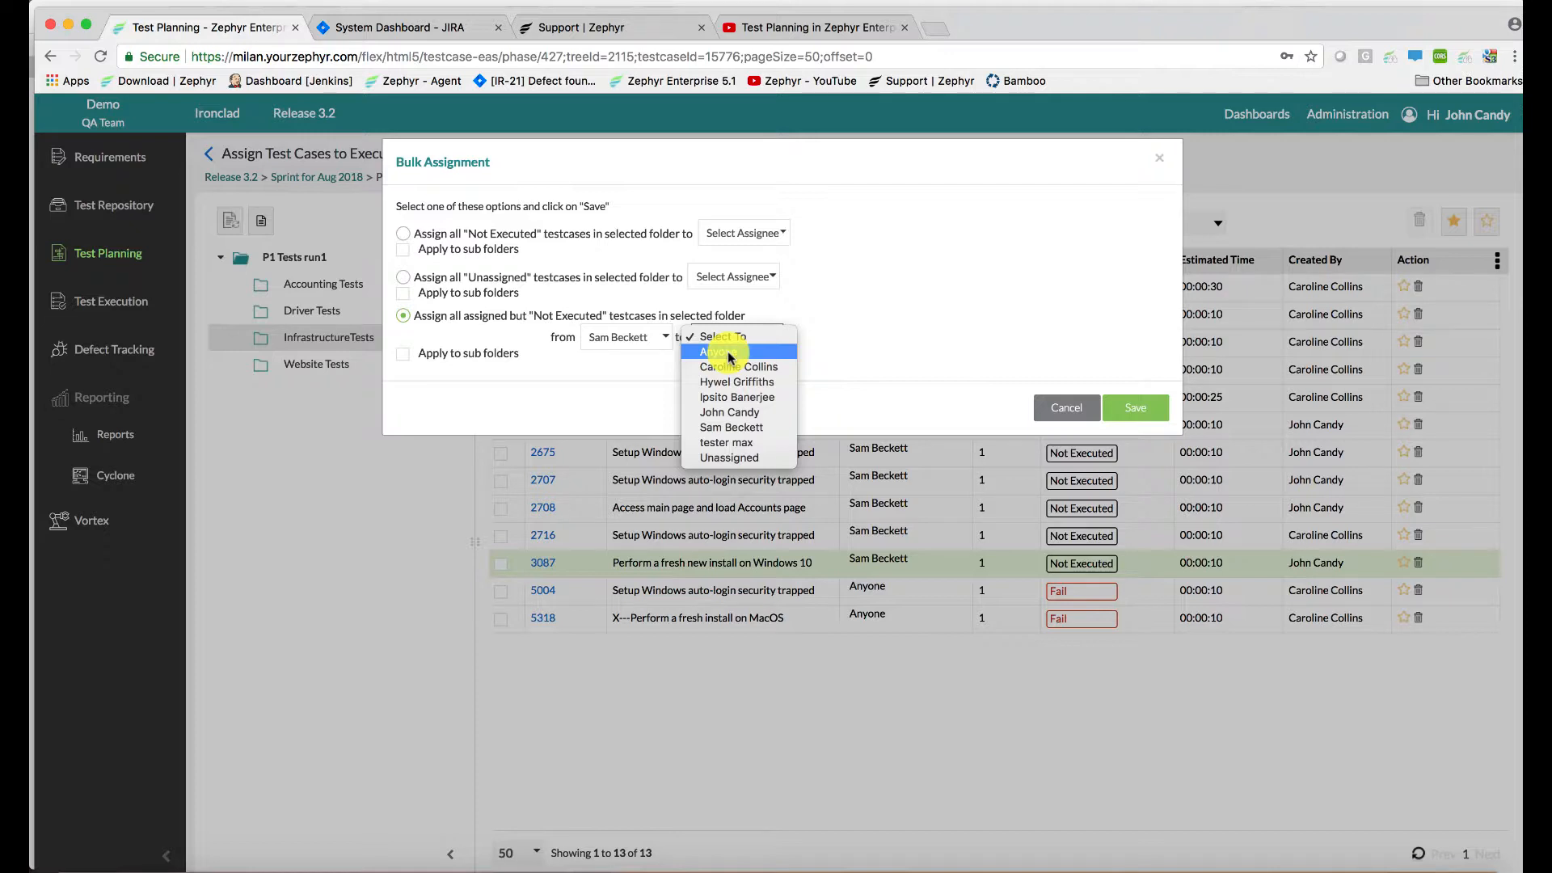
{"action": "left_click", "coordinate": [728, 351]}
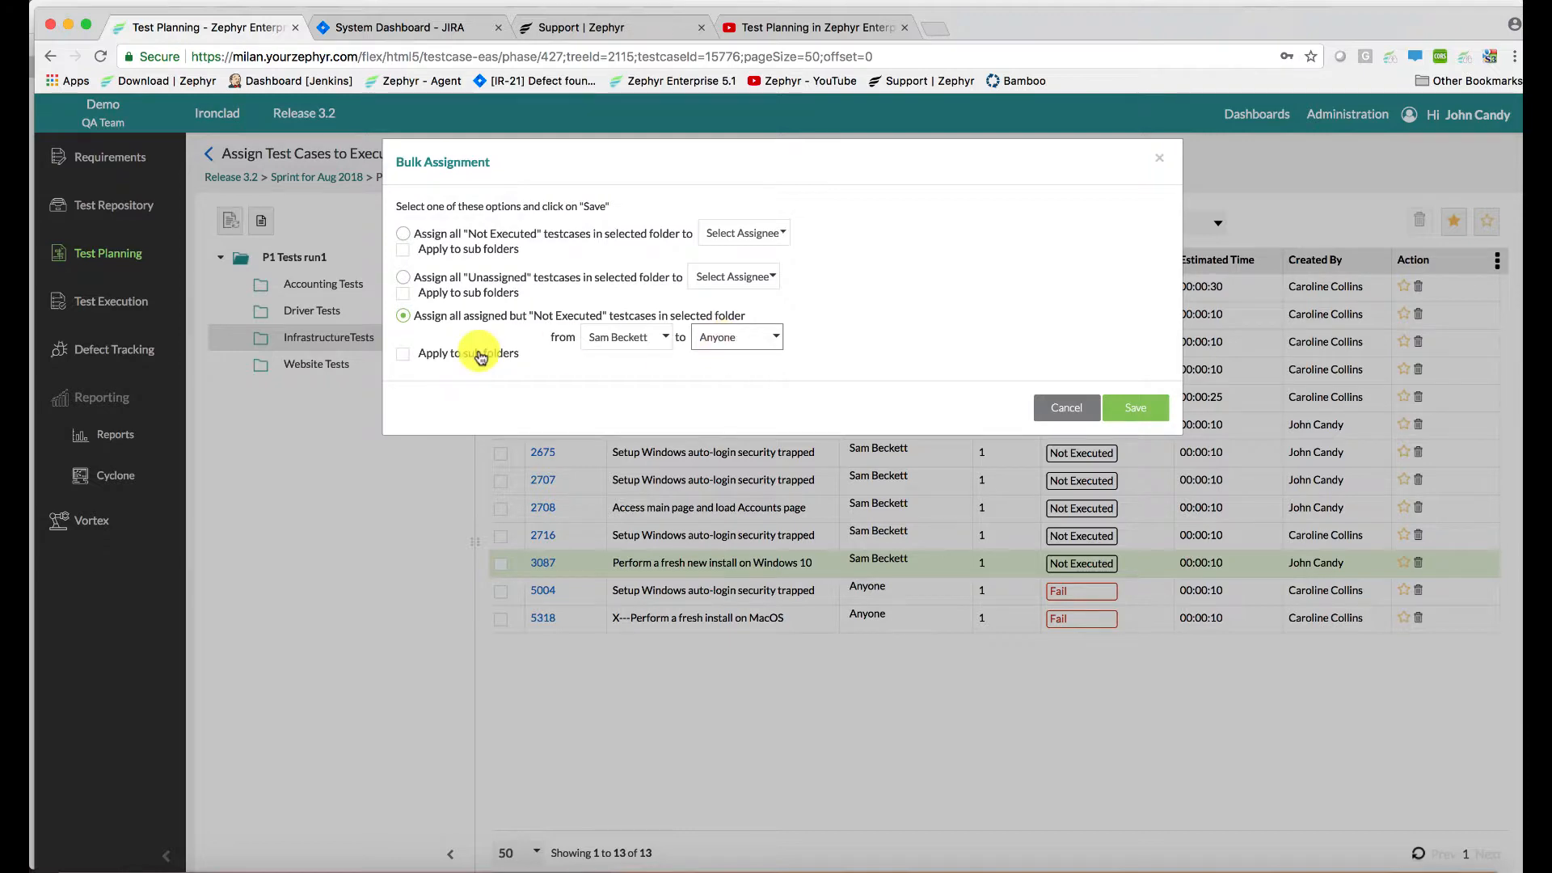
{"action": "left_click", "coordinate": [479, 353]}
{"action": "left_click", "coordinate": [1140, 408]}
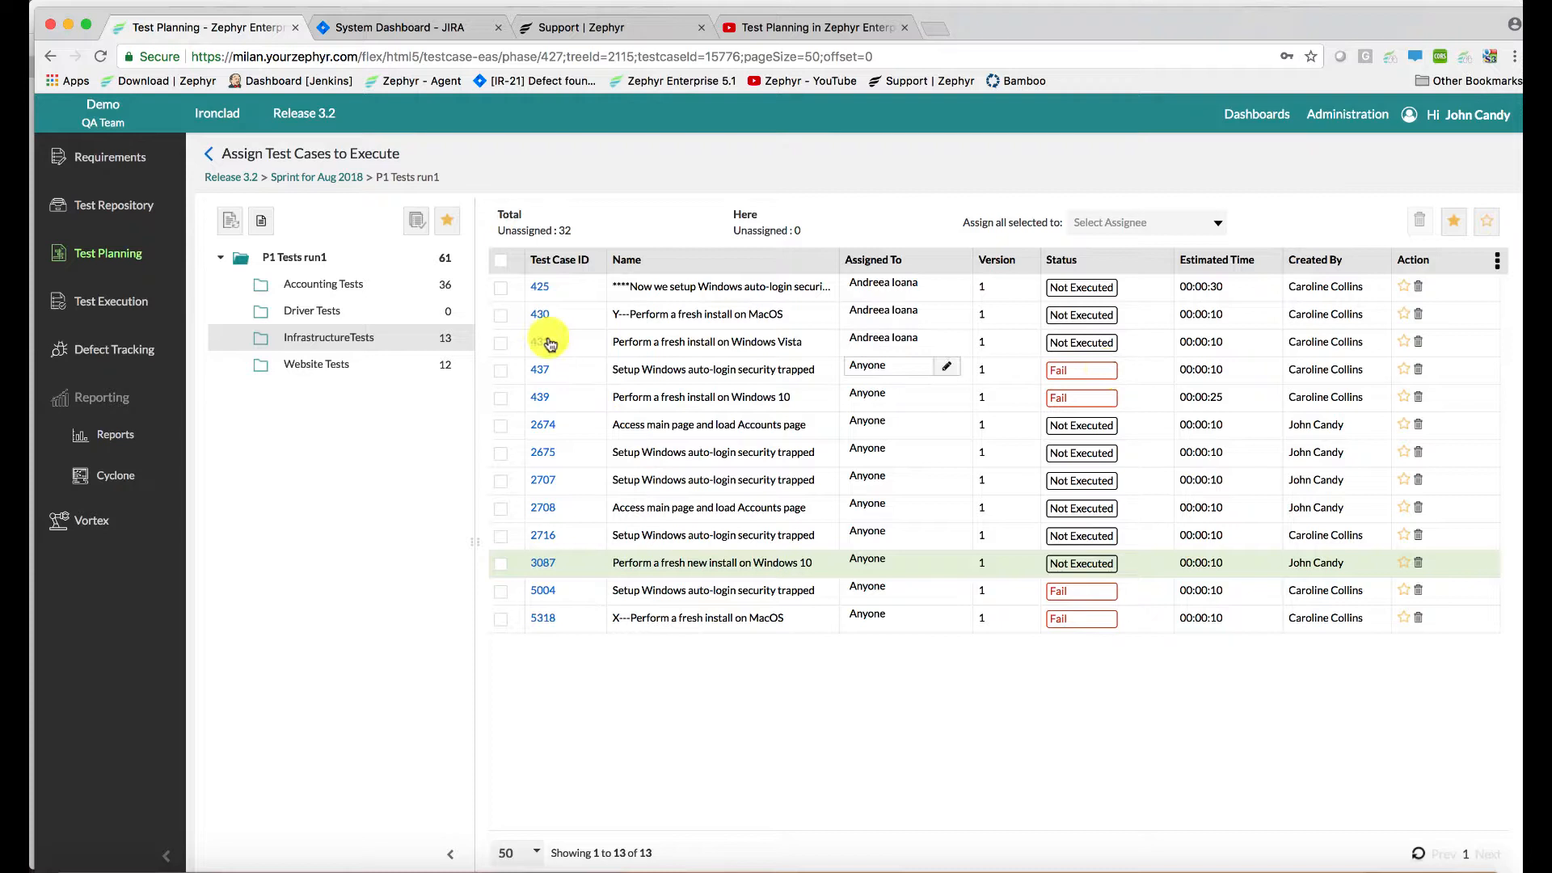
Check the P1 Tests run1 phase actions, then return to the Execution Cycles calendar.
{"action": "left_click", "coordinate": [457, 264]}
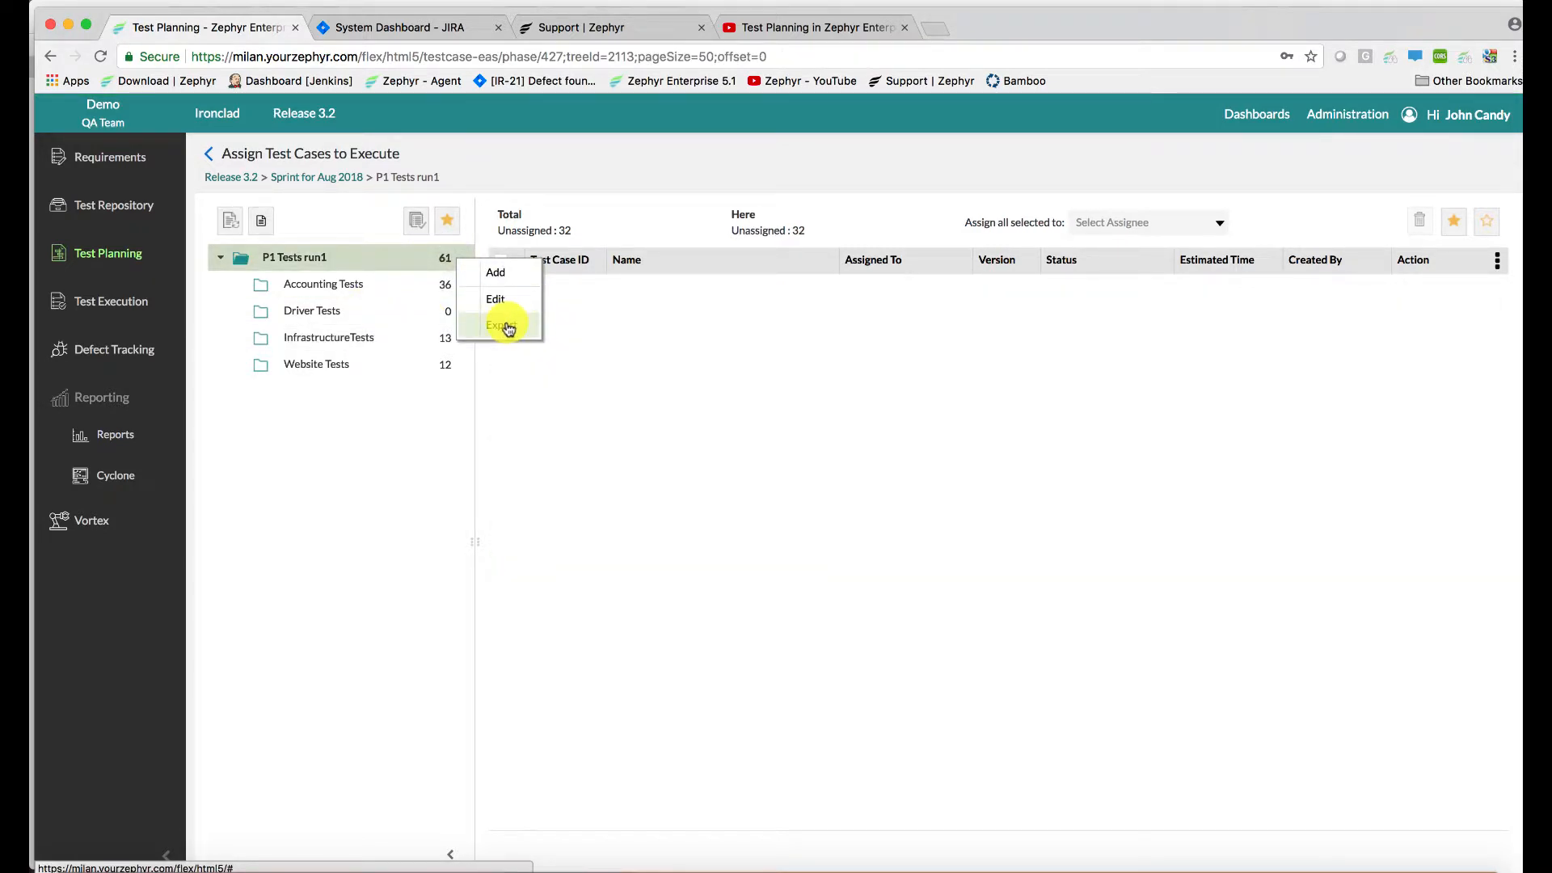
{"action": "left_click", "coordinate": [446, 416]}
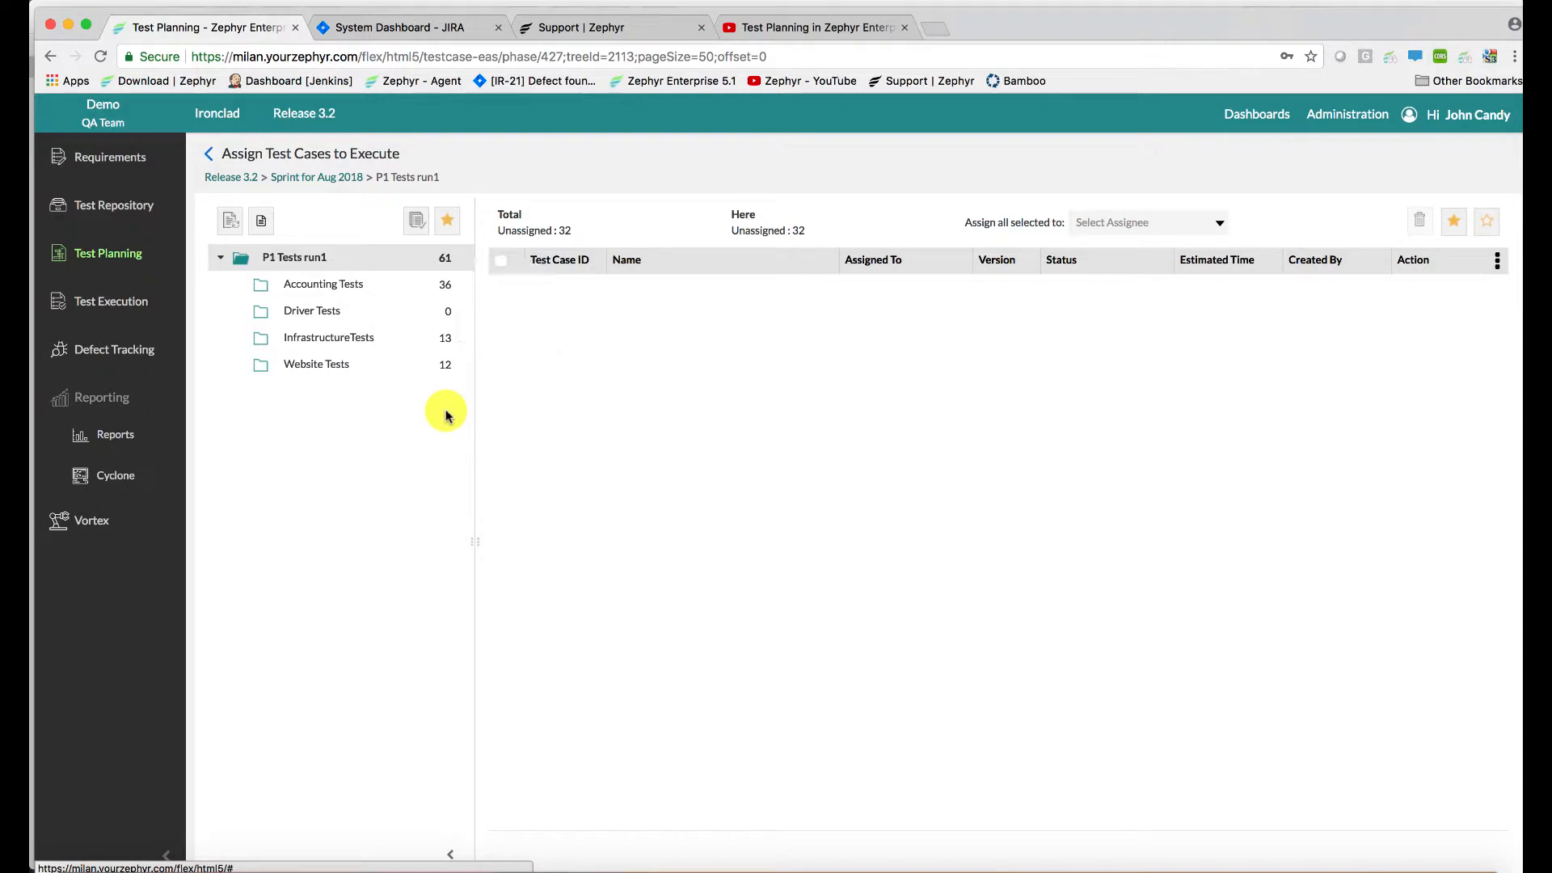
{"action": "left_click", "coordinate": [216, 162]}
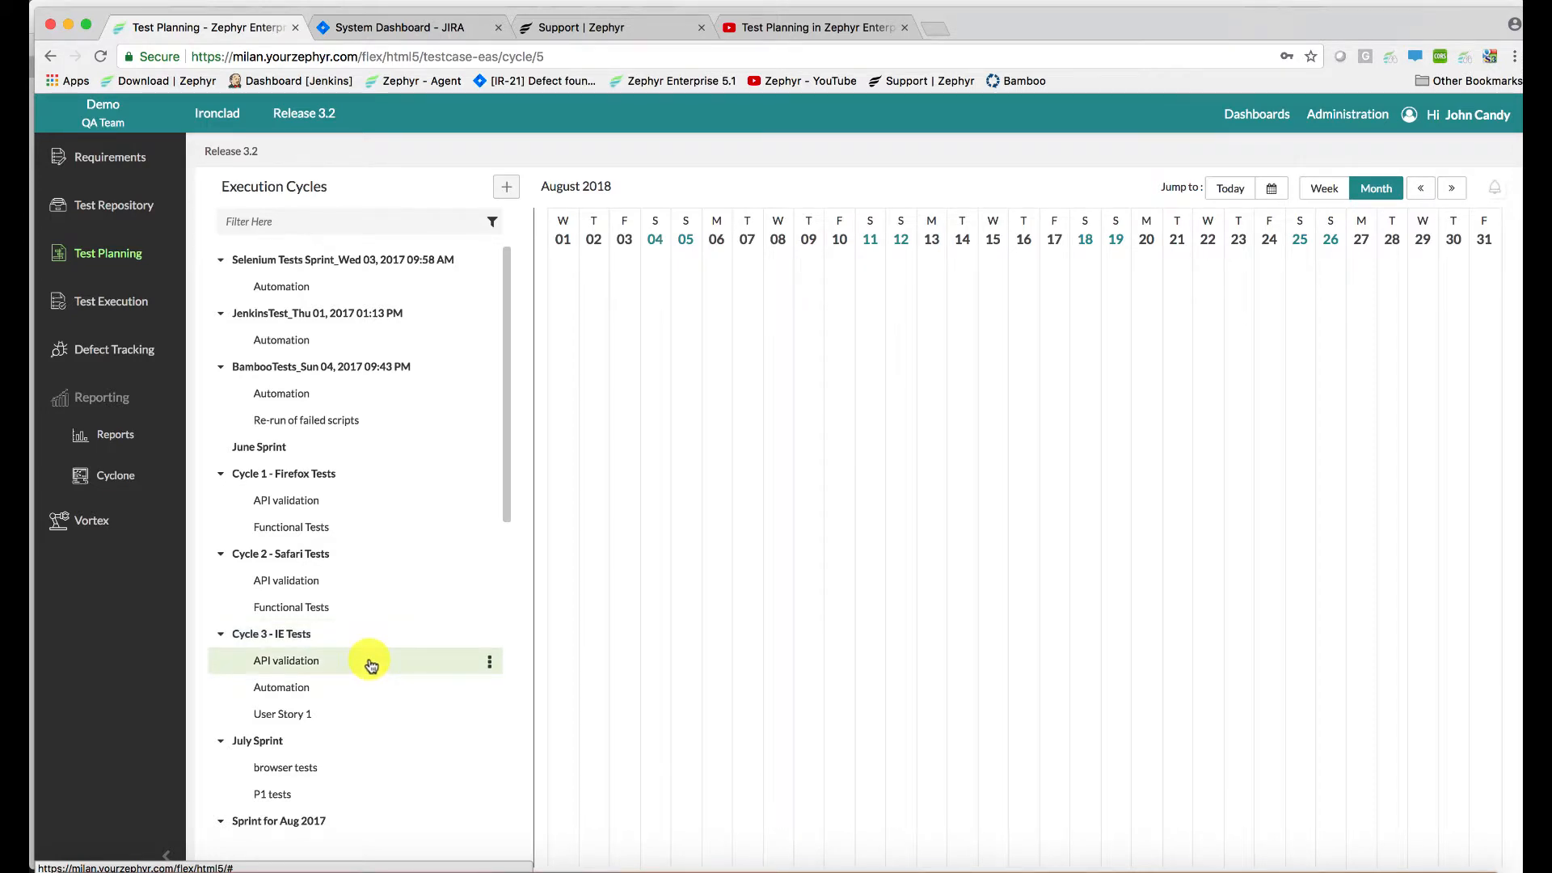
Review Cycle 3 - IE Tests, its API validation phase, and Cycle 2 - Safari Tests on the calendar.
{"action": "left_click", "coordinate": [370, 664]}
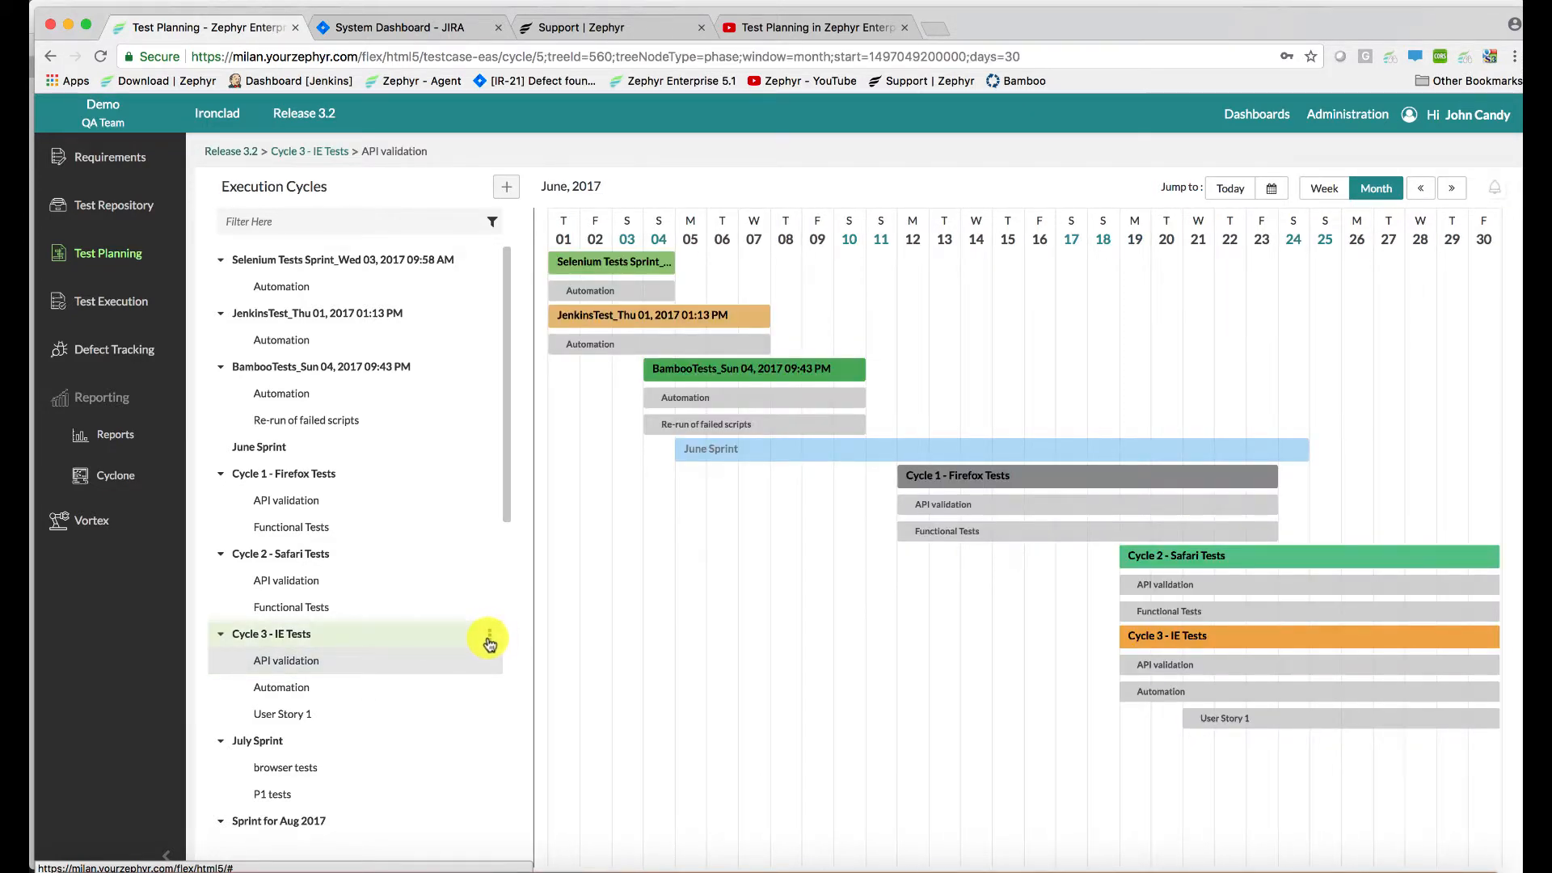
{"action": "left_click", "coordinate": [488, 638]}
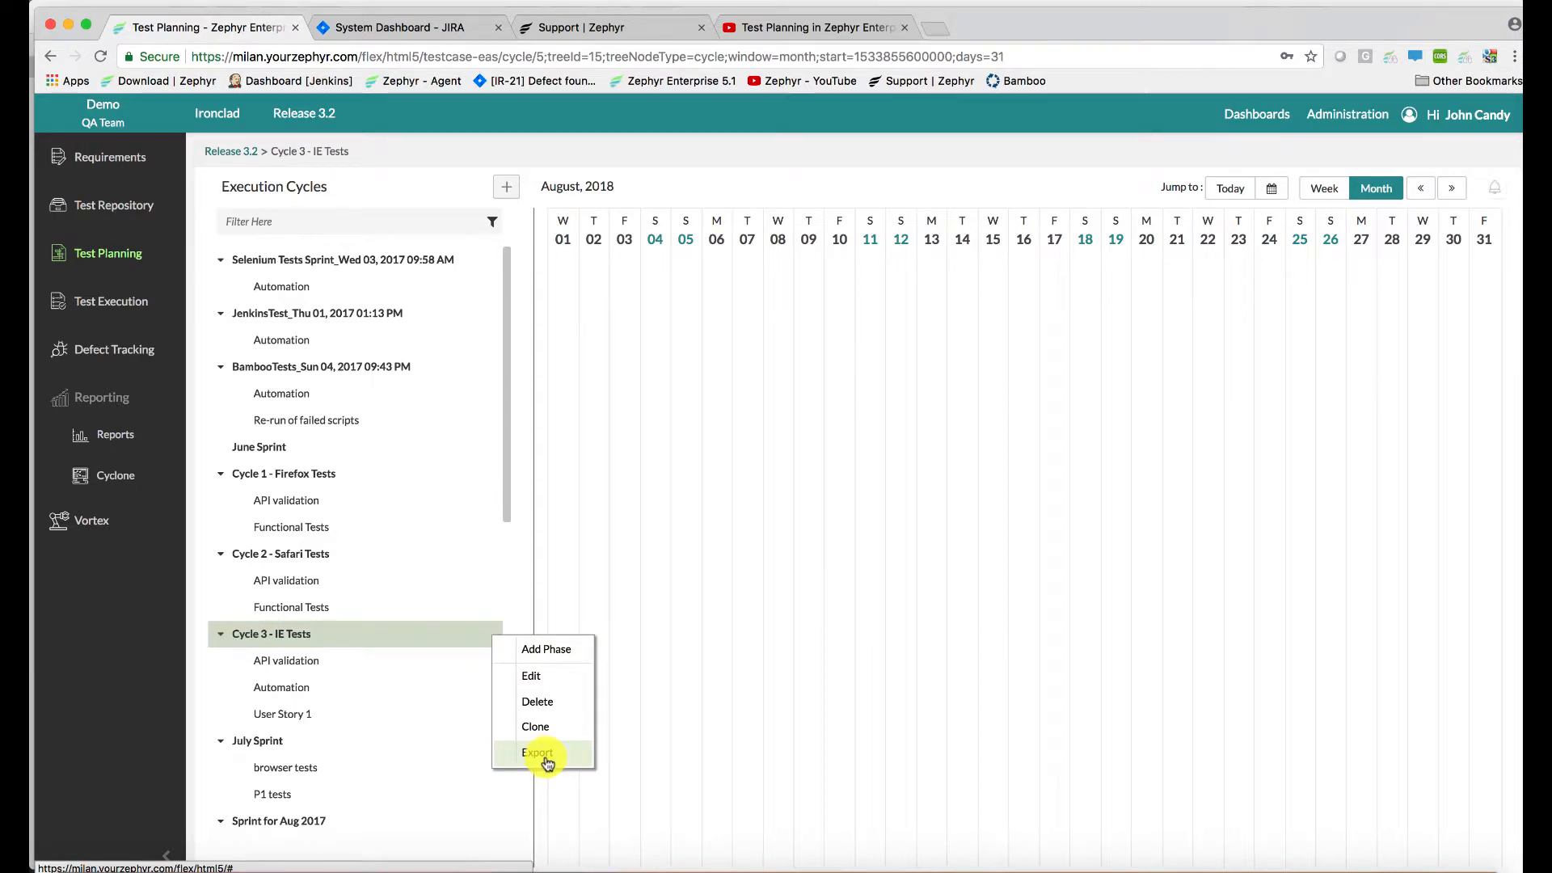
{"action": "left_click", "coordinate": [485, 663]}
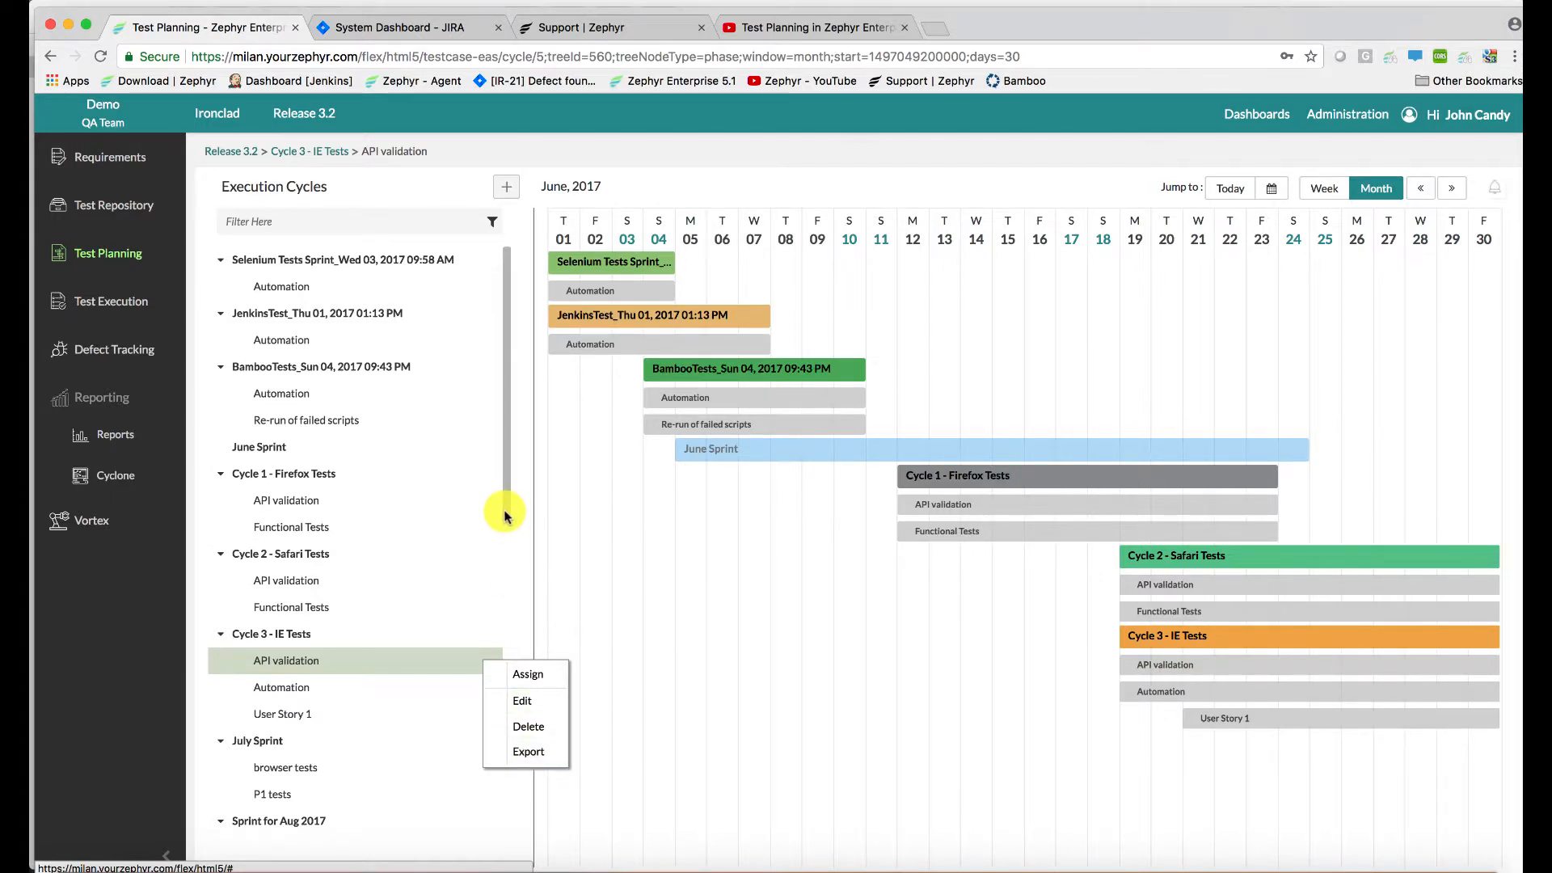
{"action": "left_click", "coordinate": [469, 561]}
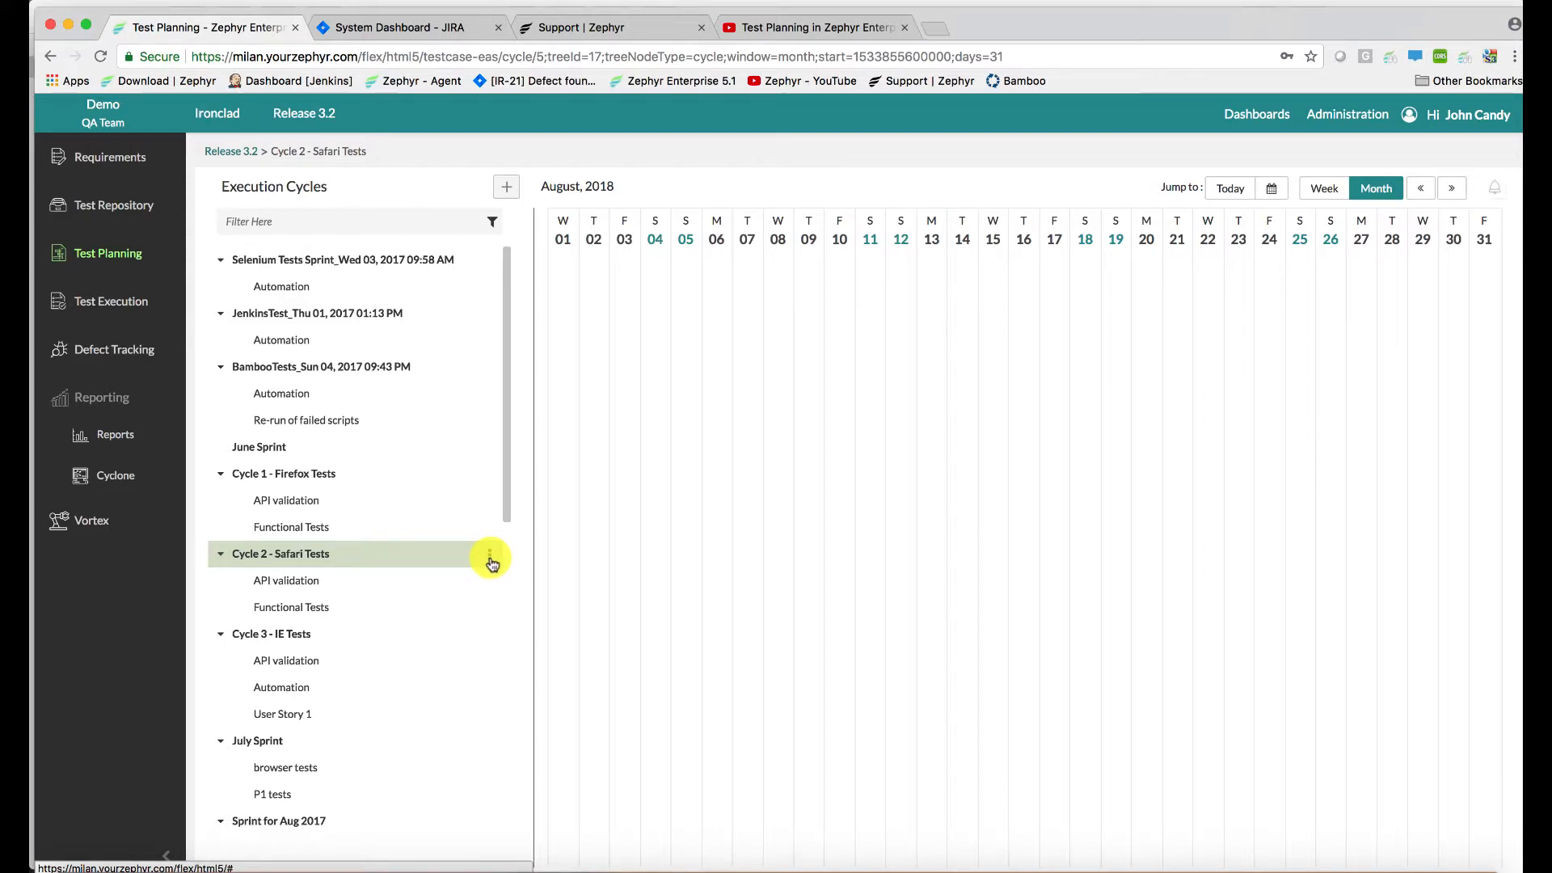
Review Cycle 2's actions and API validation phase, then select Manual tests under Sprint for Aug 2018.
{"action": "left_click", "coordinate": [491, 562]}
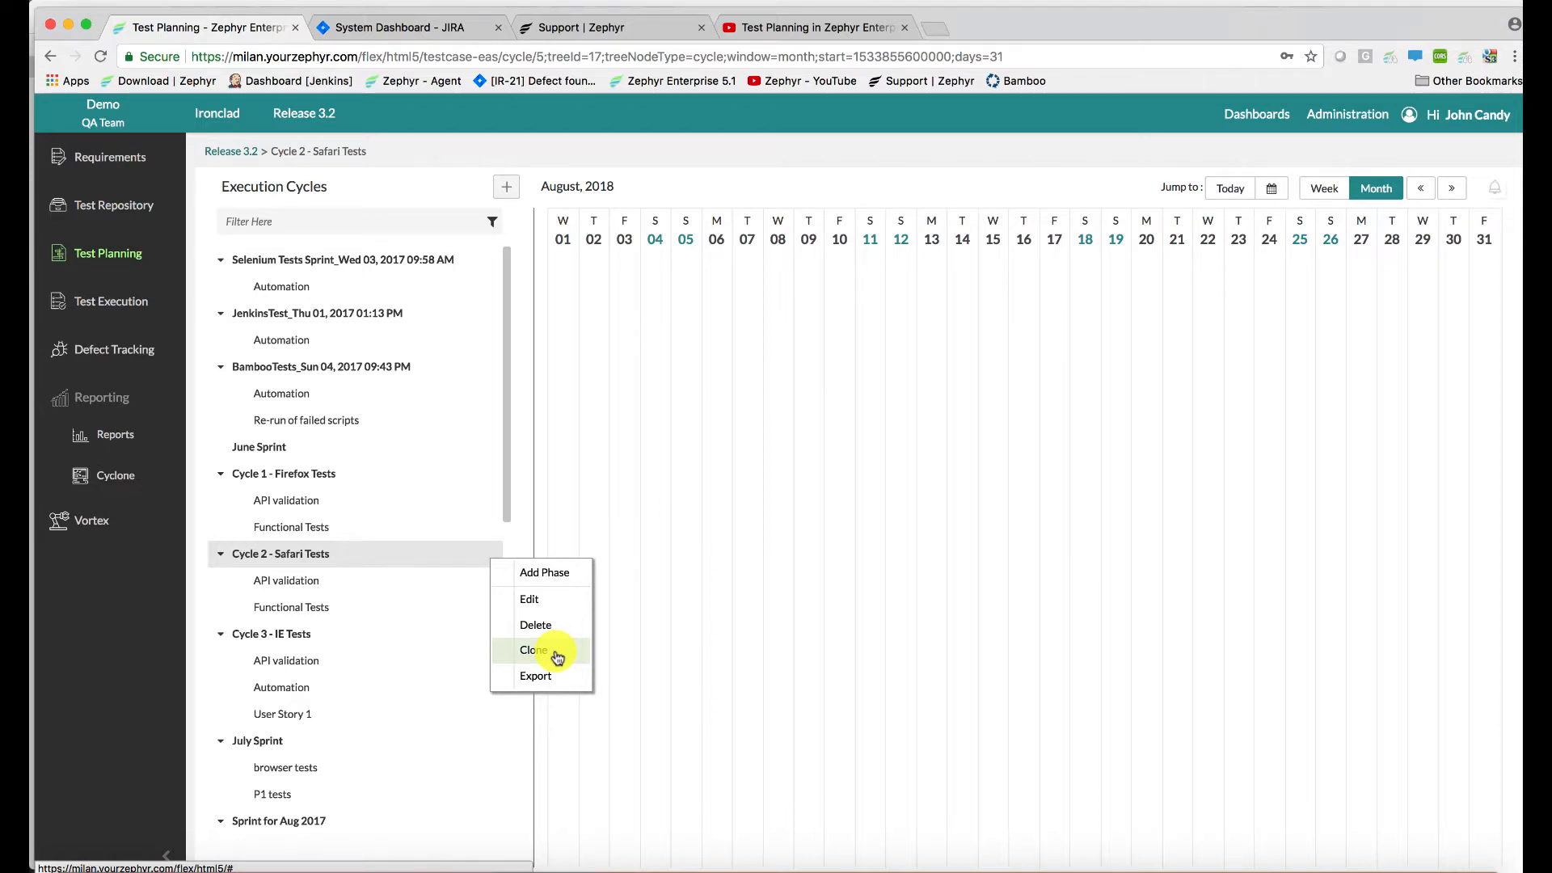
{"action": "left_click", "coordinate": [362, 586]}
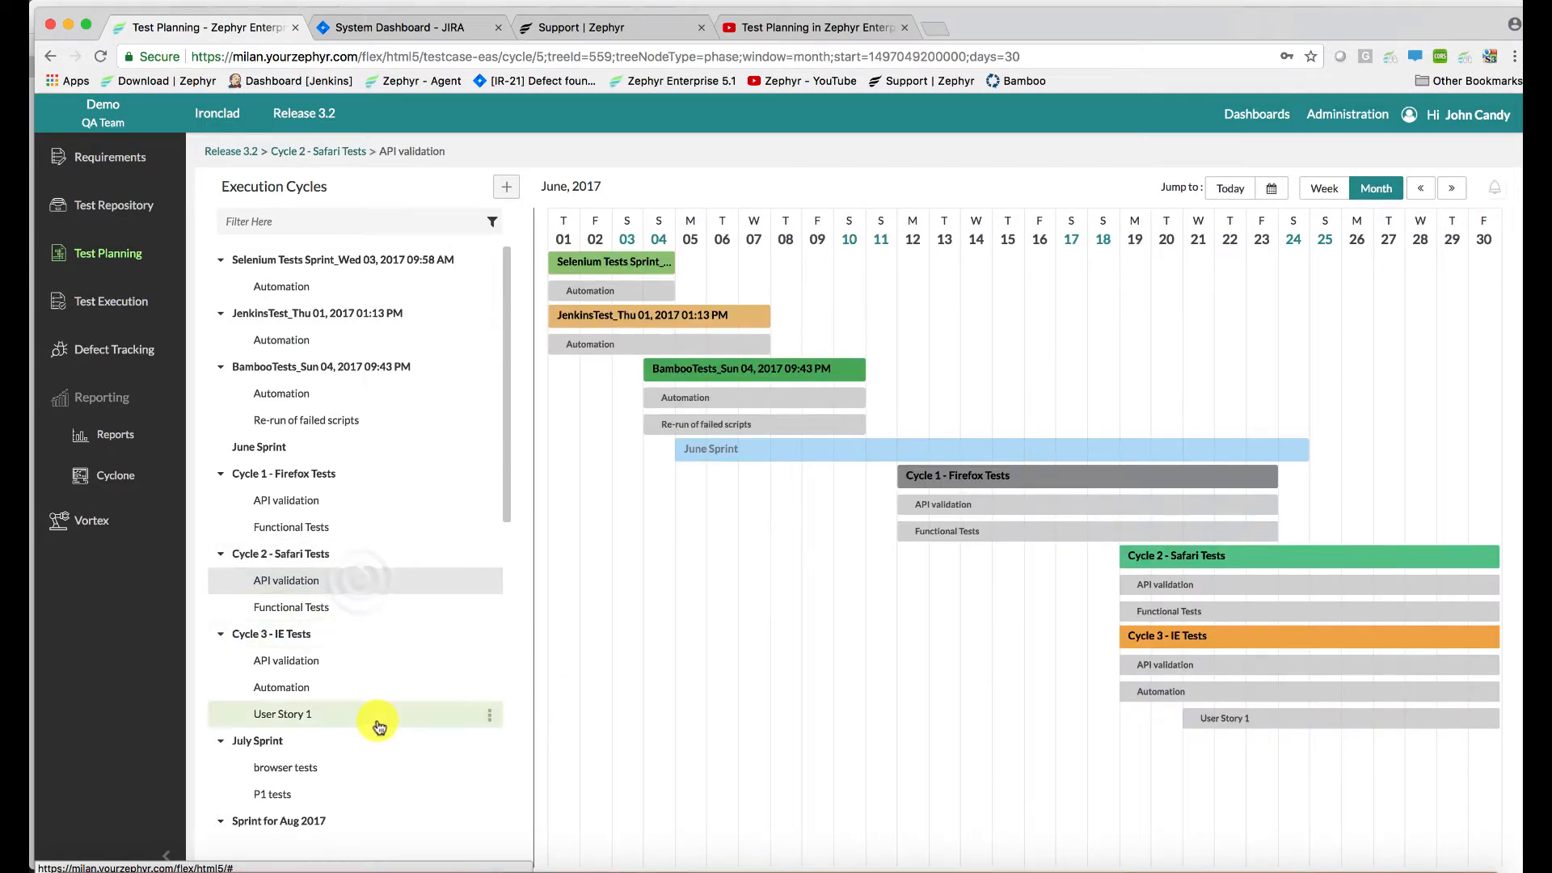
{"action": "scroll", "coordinate": [374, 720], "scroll_direction": "down", "scroll_amount": 10}
{"action": "scroll", "coordinate": [364, 788], "scroll_direction": "down", "scroll_amount": 2}
{"action": "scroll", "coordinate": [359, 832], "scroll_direction": "down", "scroll_amount": 1}
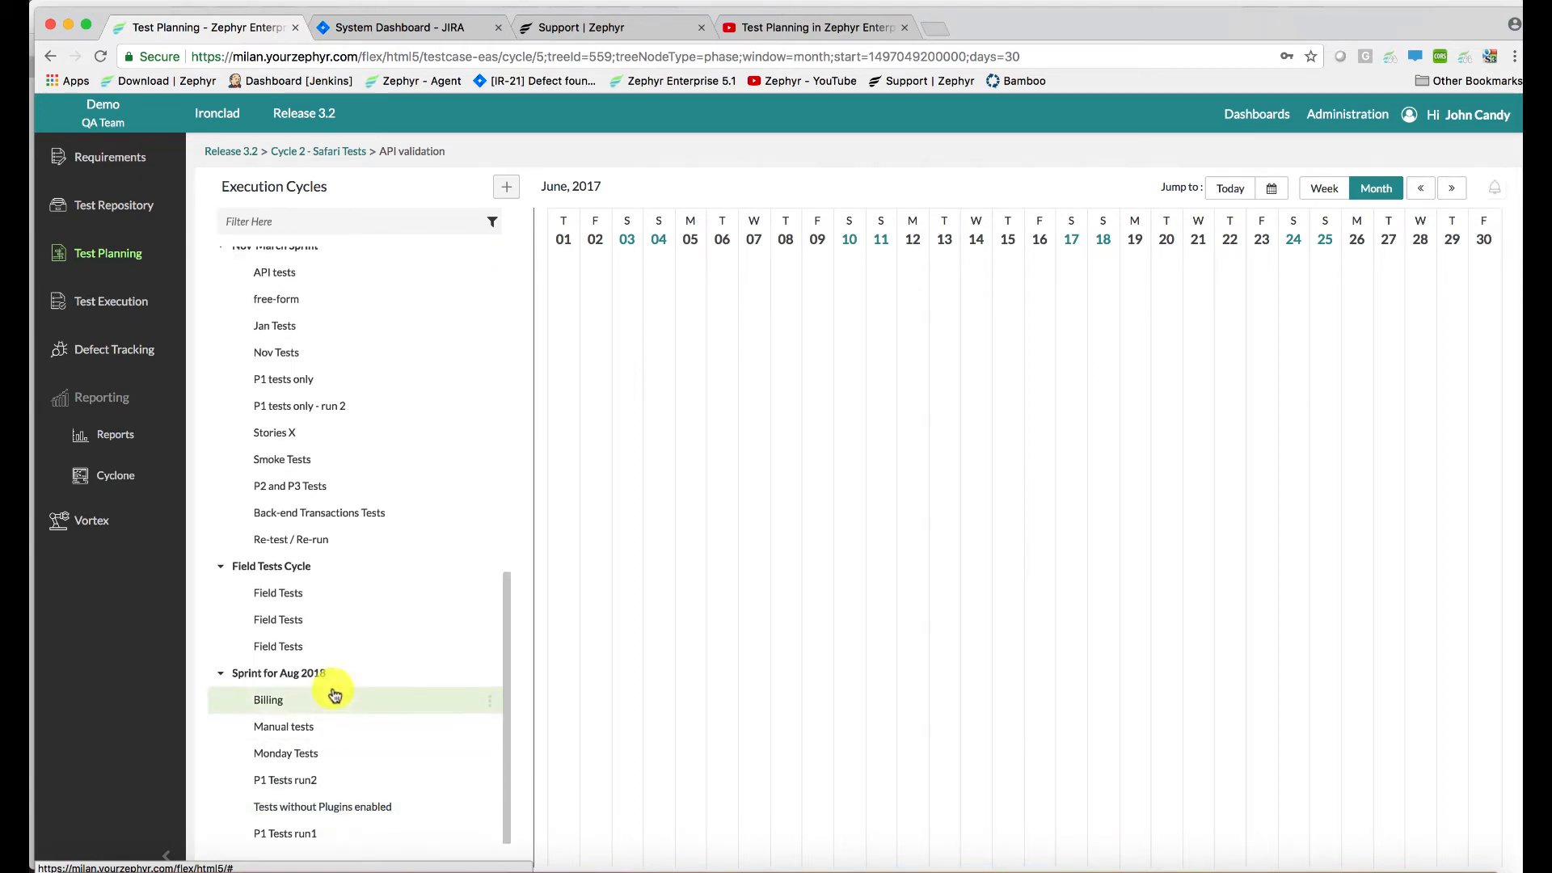
{"action": "left_click", "coordinate": [331, 729]}
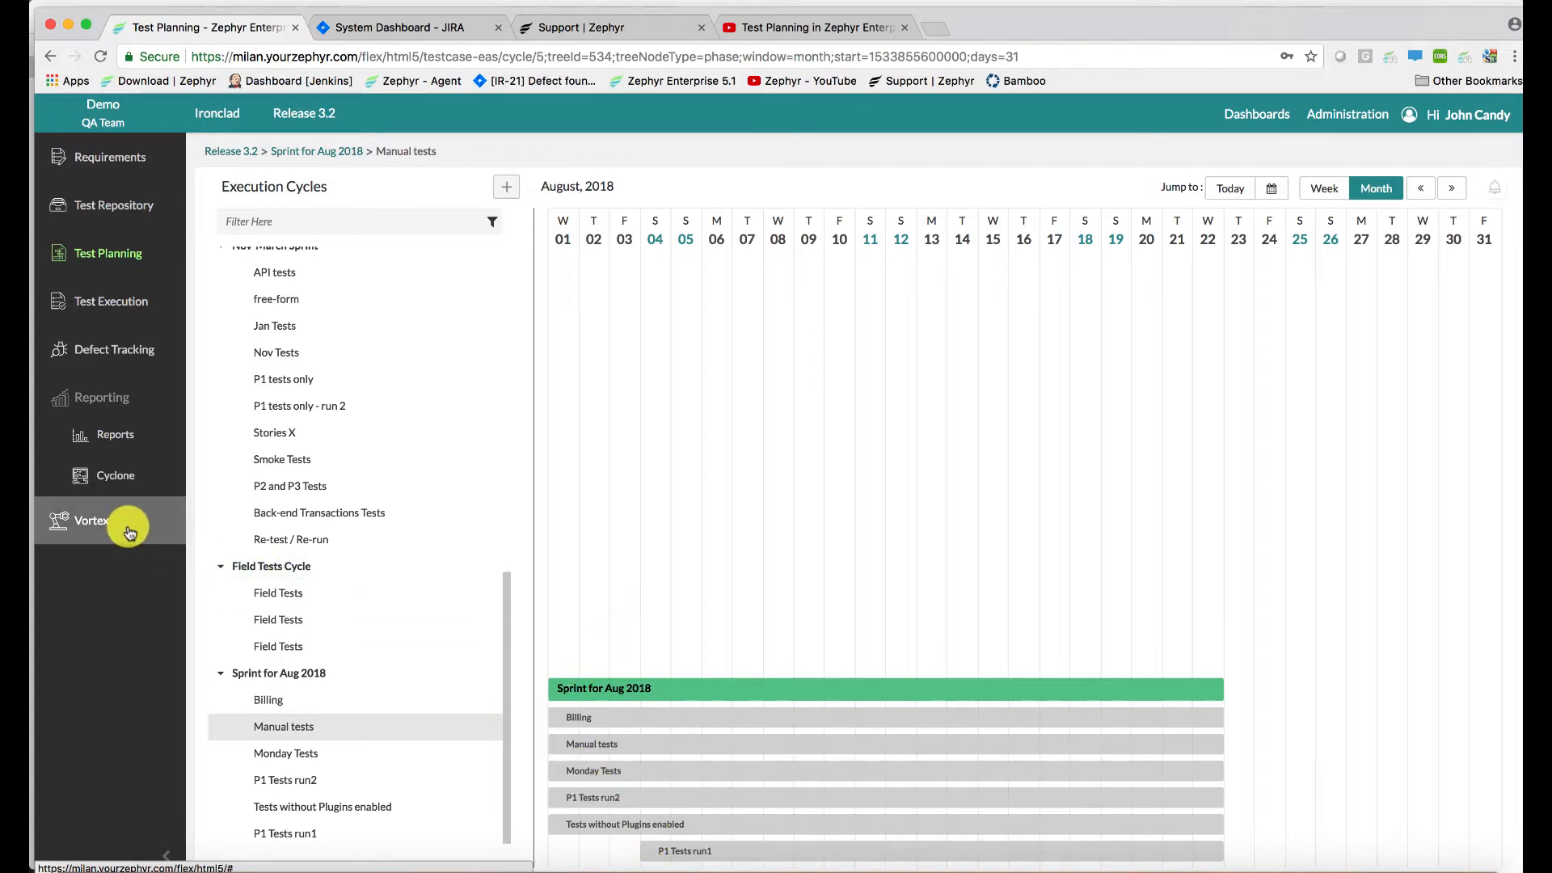
{"action": "scroll", "coordinate": [352, 406], "scroll_direction": "up", "scroll_amount": 10}
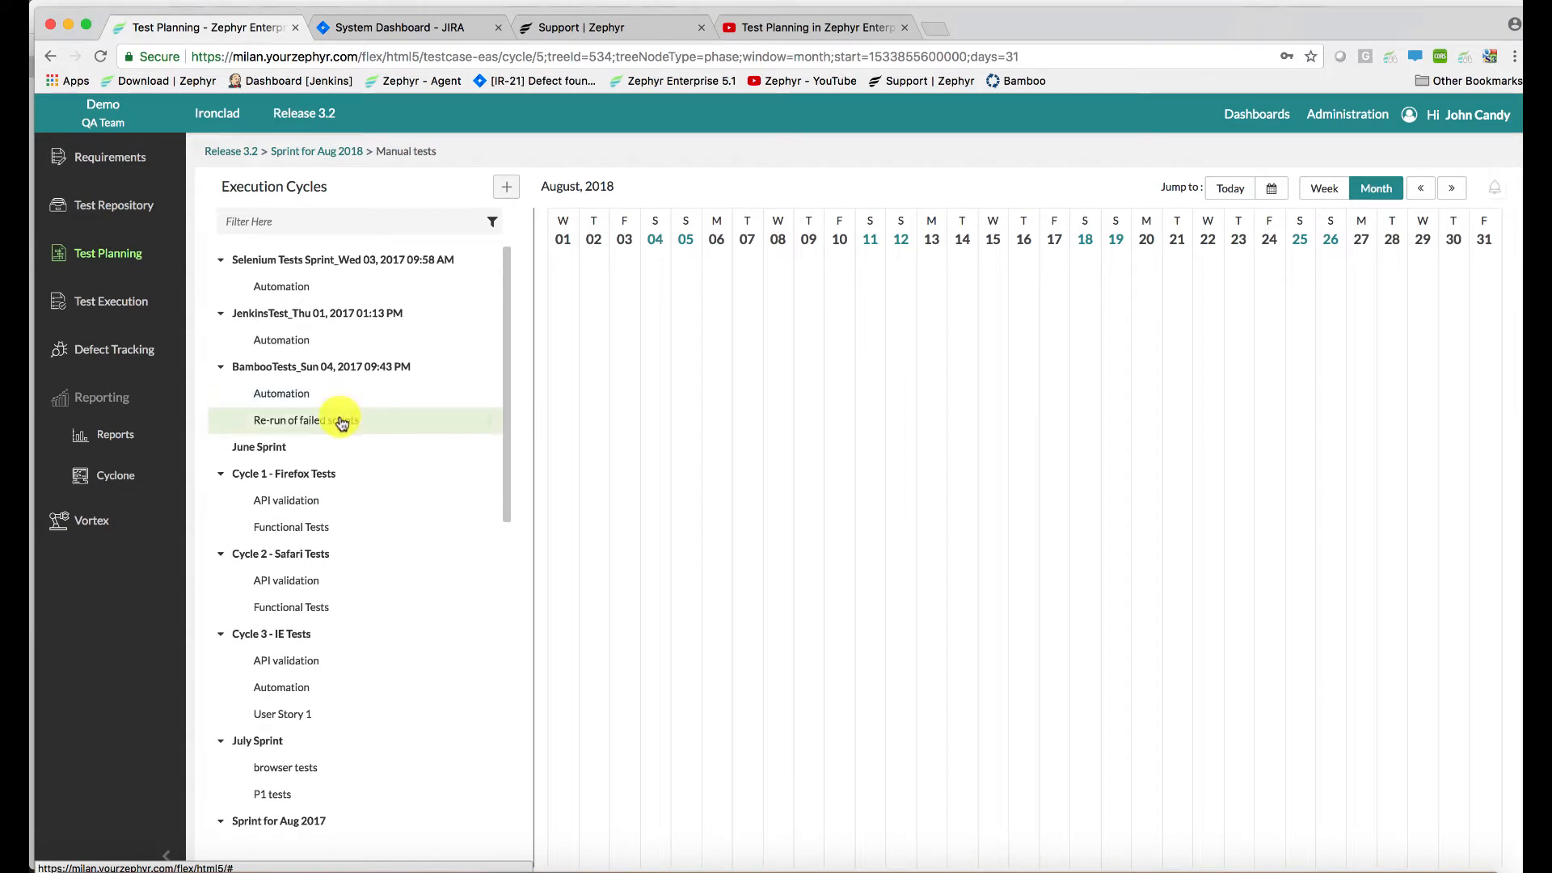
Select the Re-run of failed scripts phase under BambooTests to return the calendar to June 2017.
{"action": "left_click", "coordinate": [342, 422]}
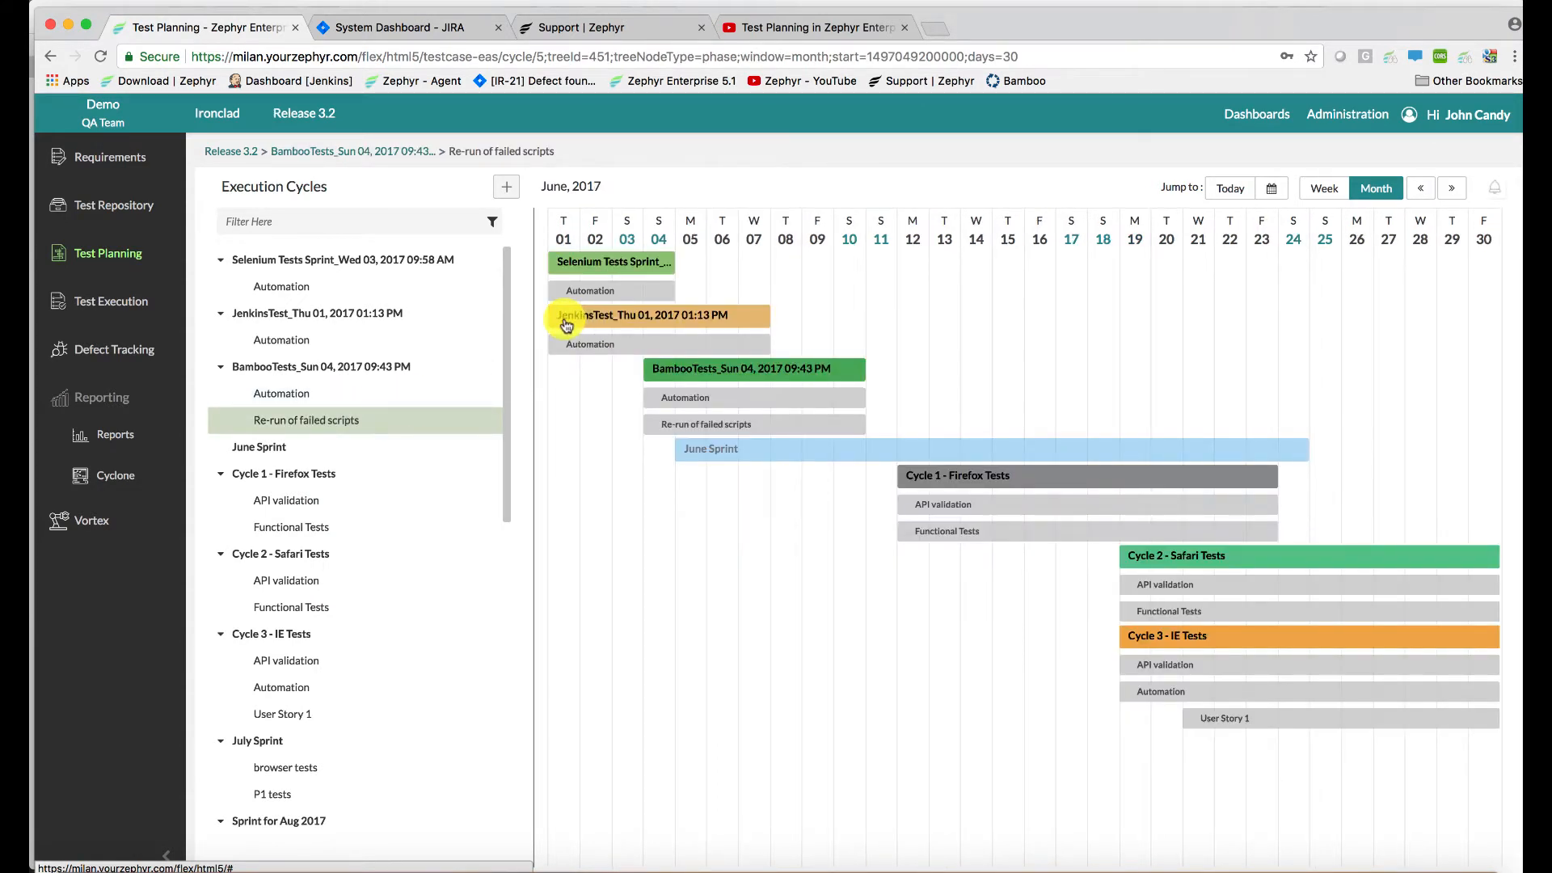